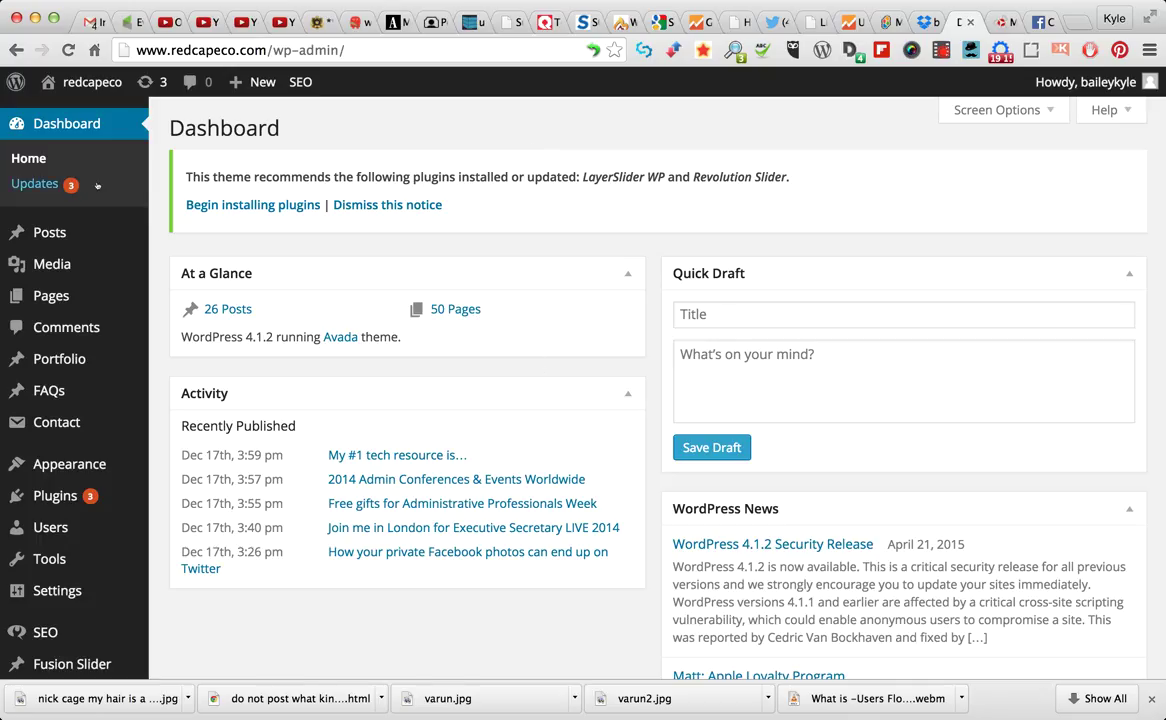
Browse the Settings, Media and Pages menus in the Dashboard sidebar
mouse_move(52, 232)
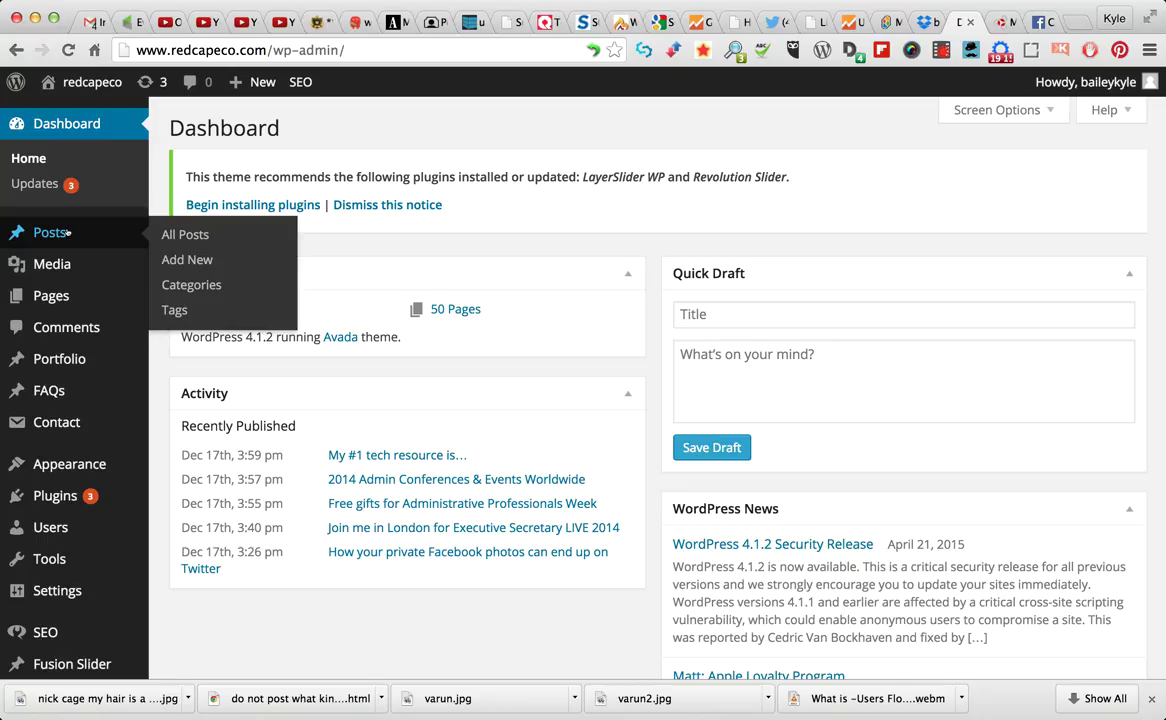
mouse_move(55, 266)
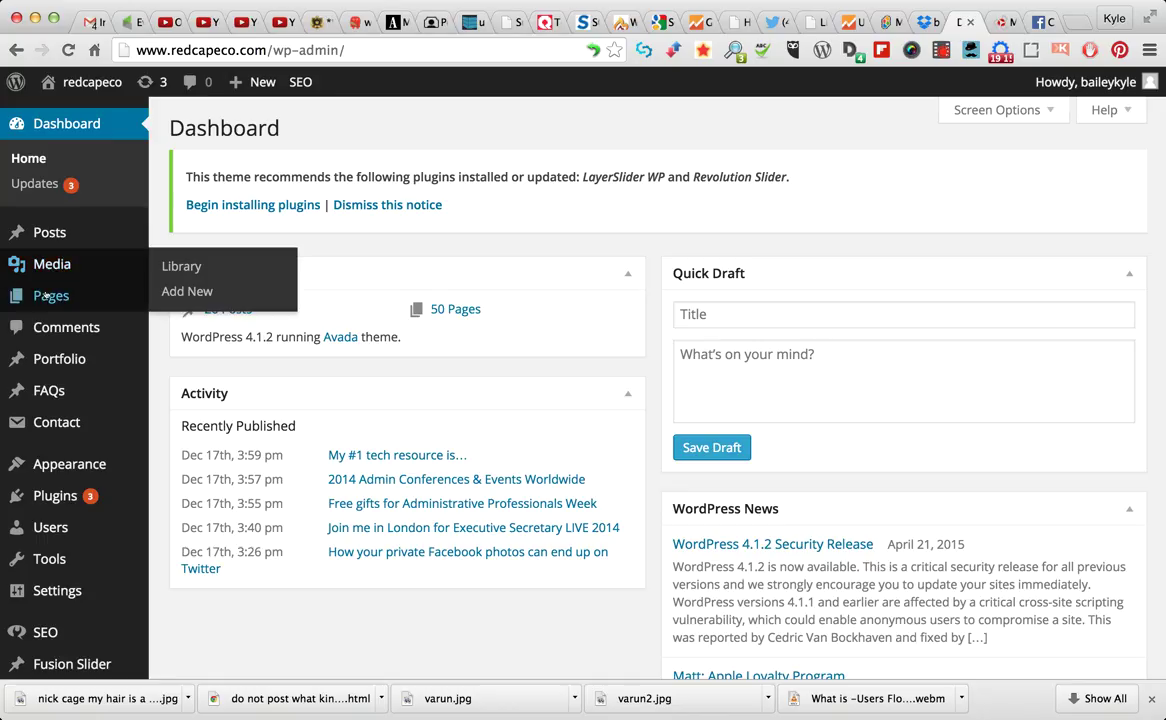
mouse_move(45, 296)
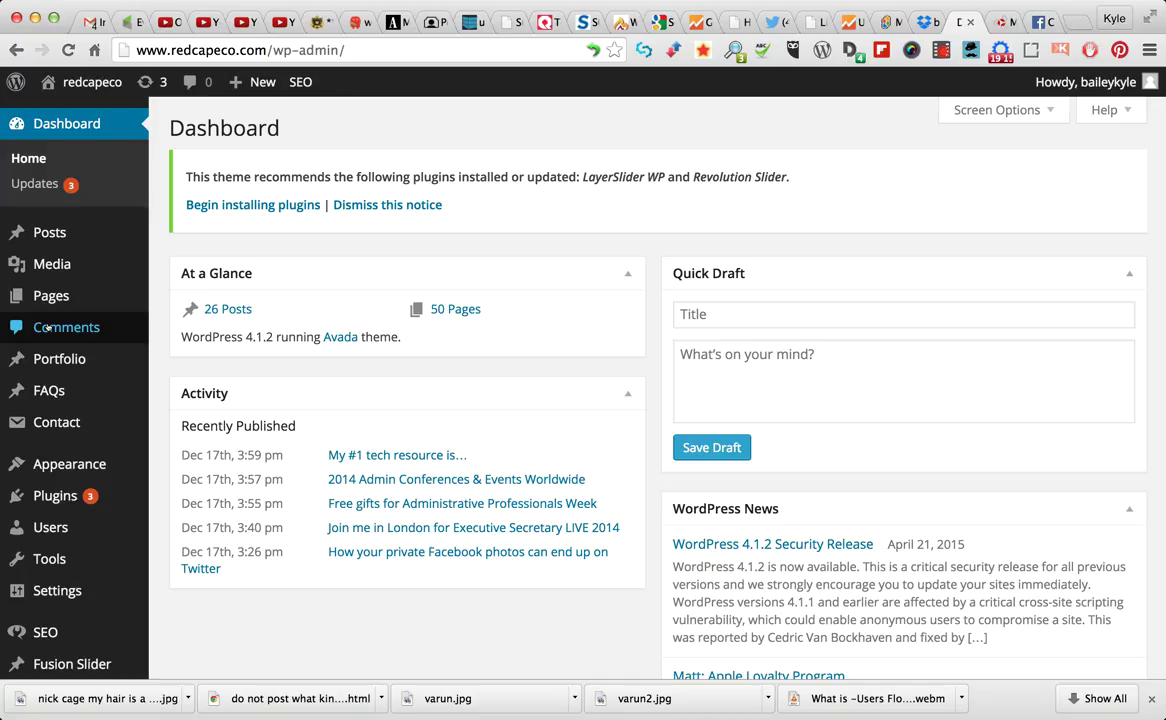
mouse_move(130, 400)
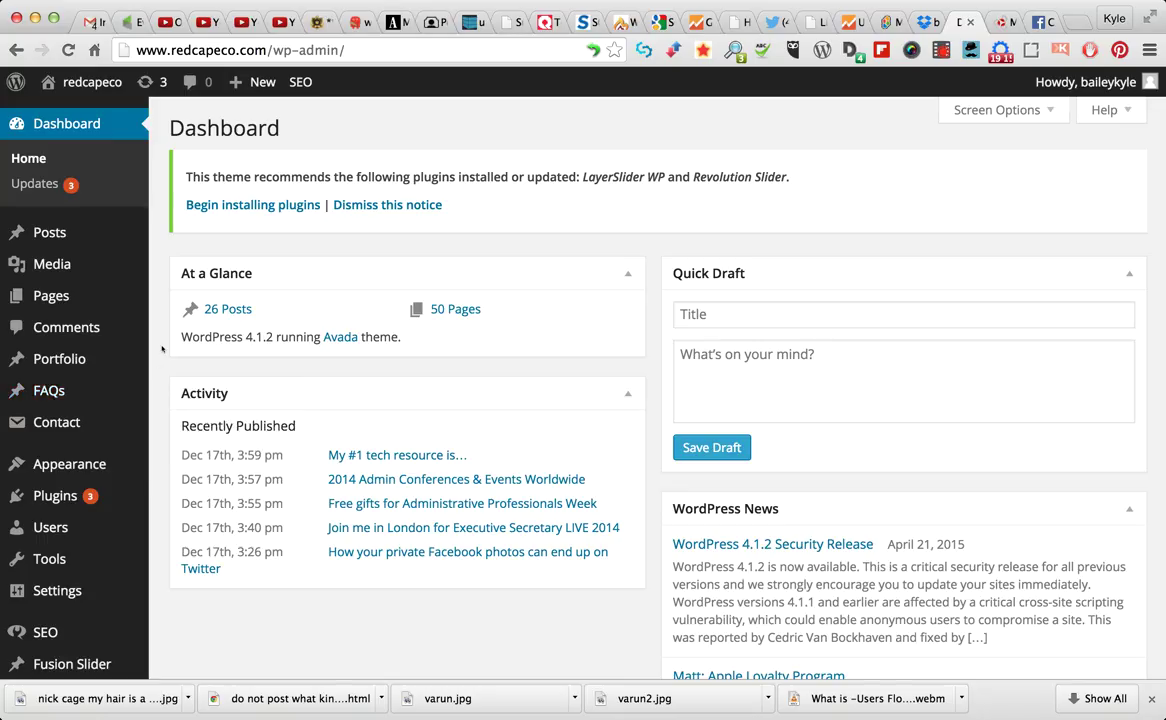
scroll(161, 348, down, 5)
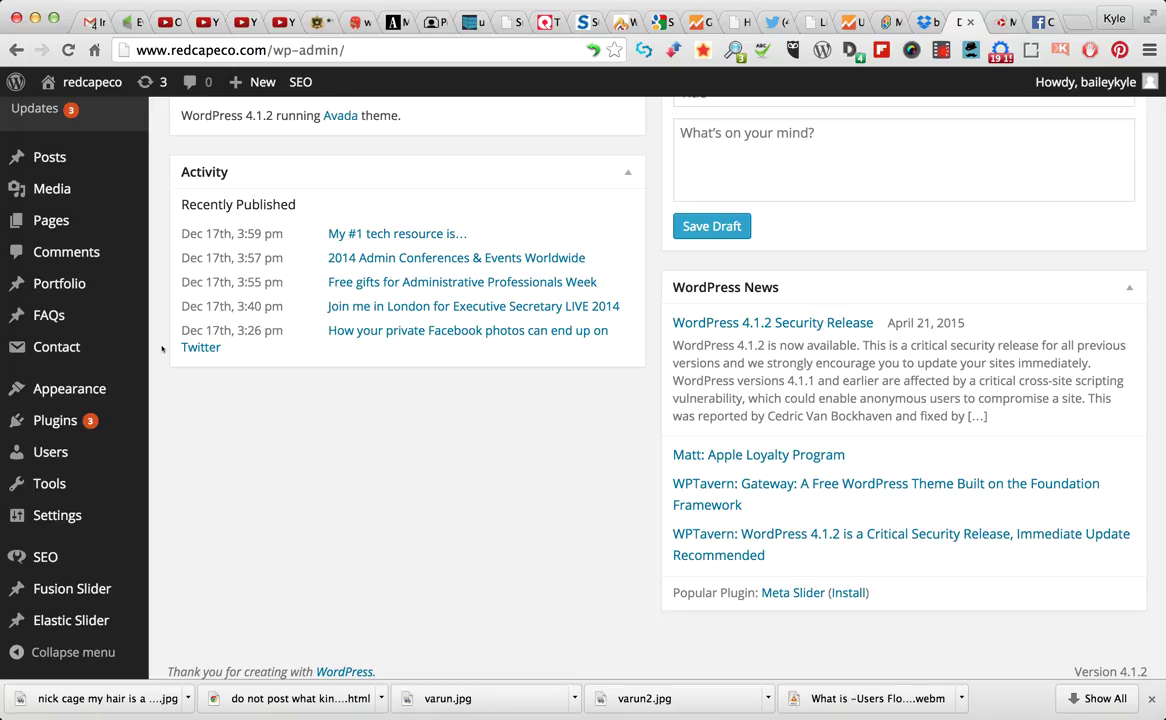
mouse_move(78, 386)
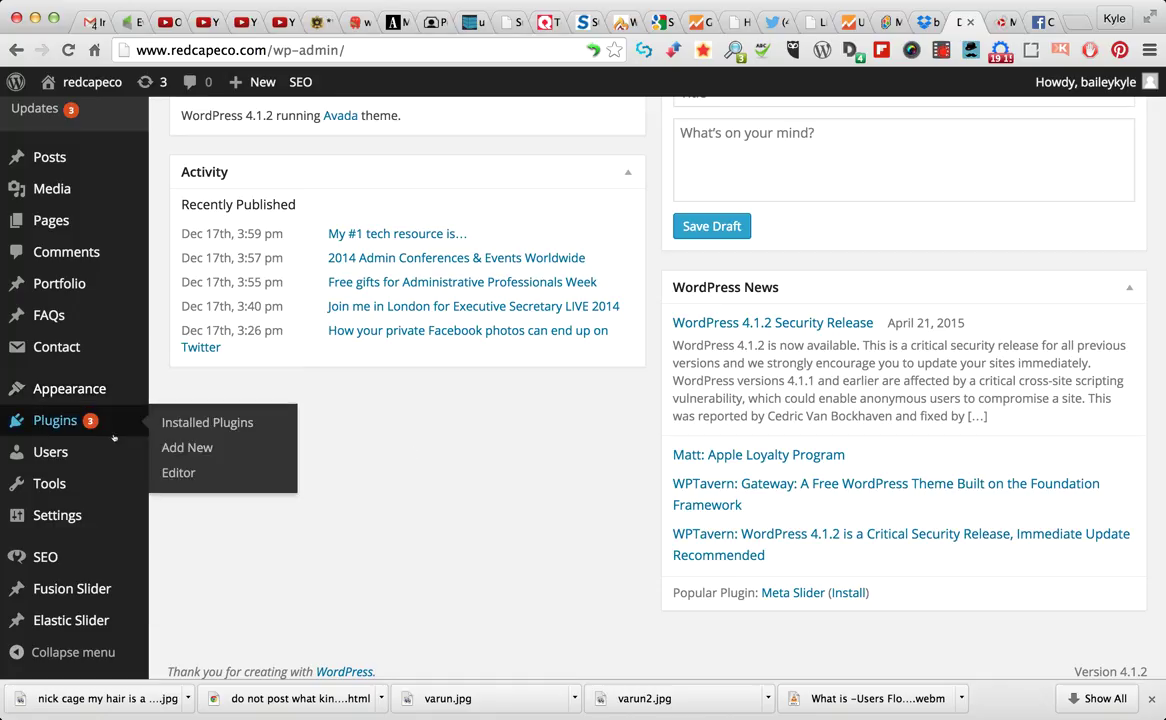
mouse_move(62, 453)
mouse_move(55, 422)
mouse_move(70, 456)
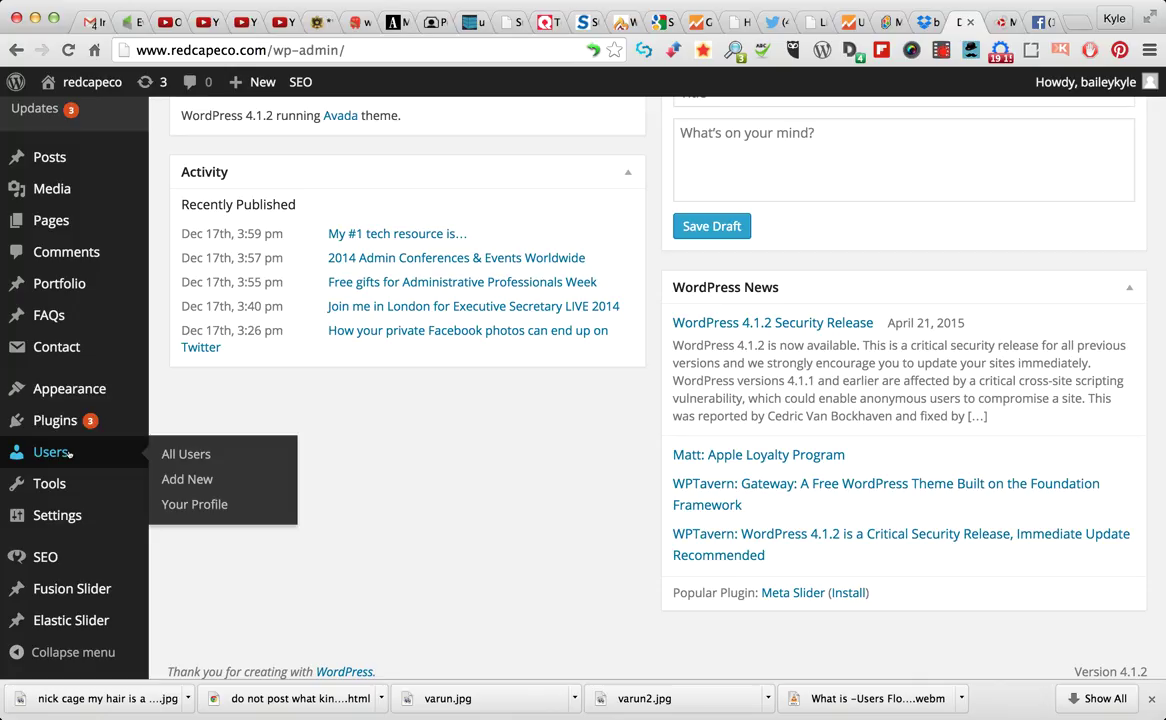
mouse_move(64, 494)
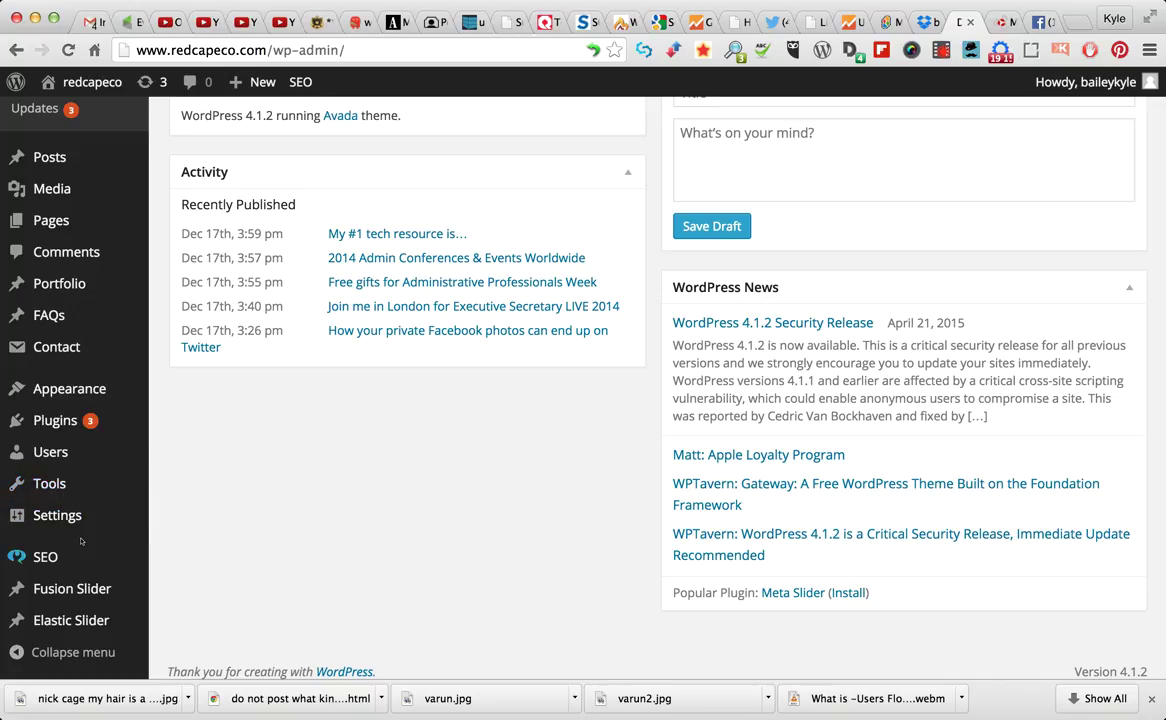
mouse_move(55, 560)
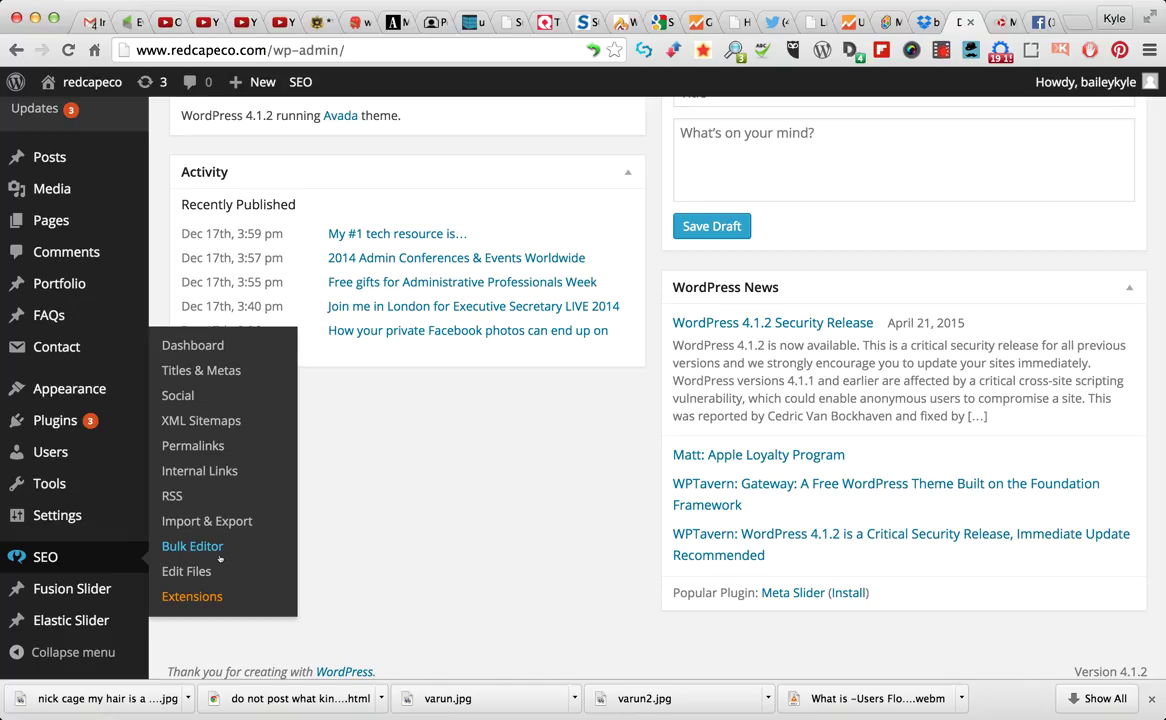
Show the admin bar's + New dropdown listing Post, Media and Page
mouse_move(108, 519)
scroll(108, 519, down, 1)
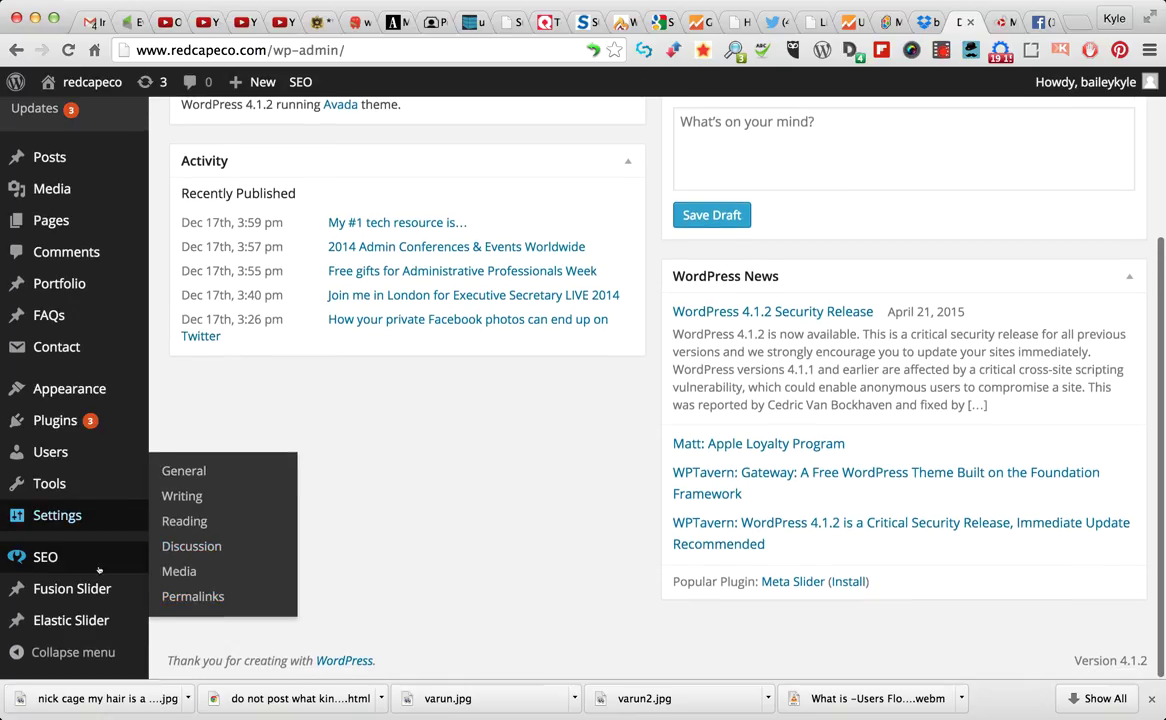
mouse_move(90, 620)
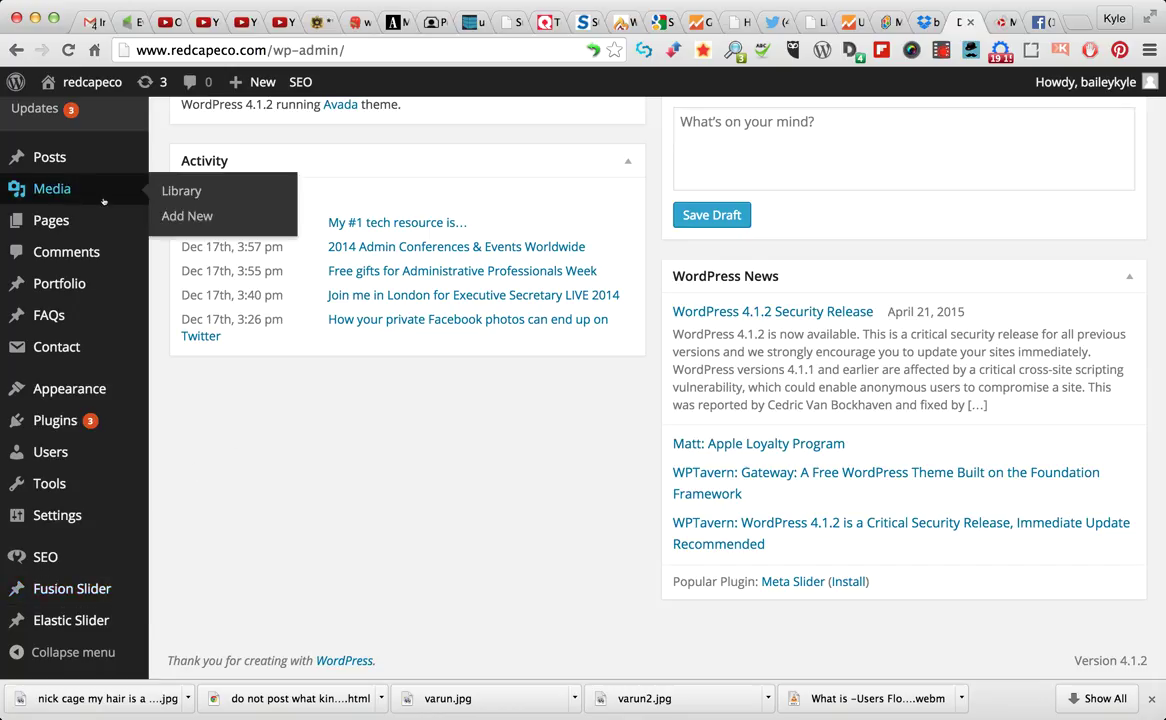
mouse_move(61, 226)
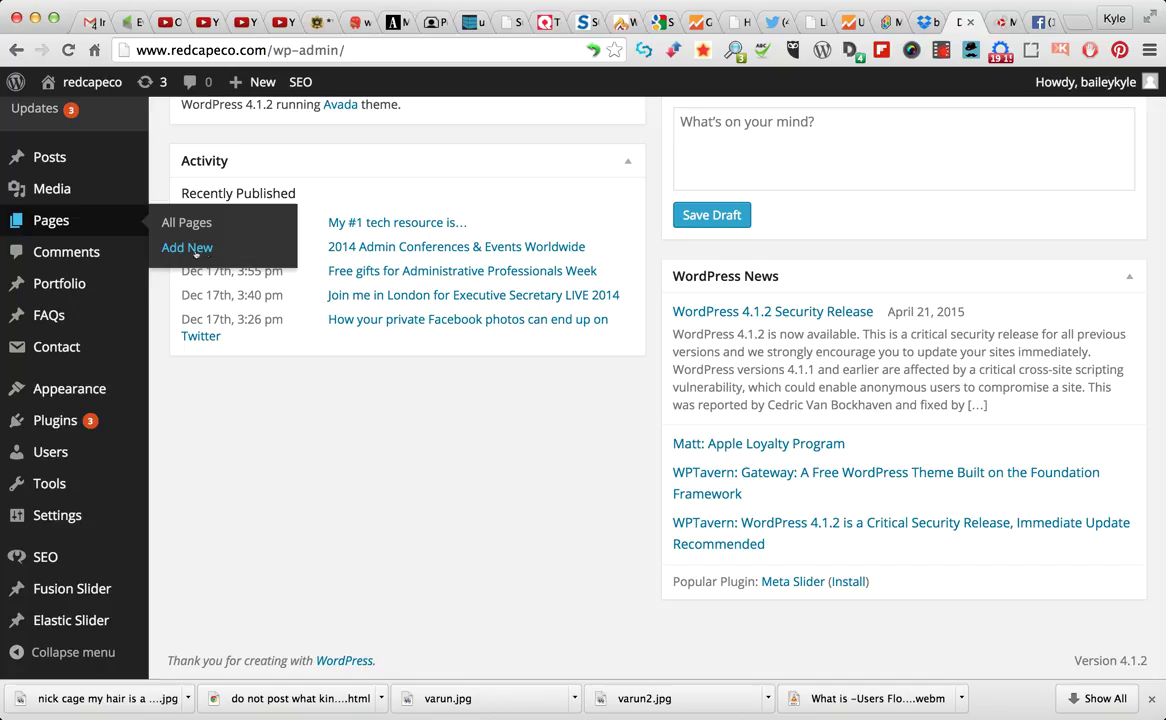
mouse_move(266, 85)
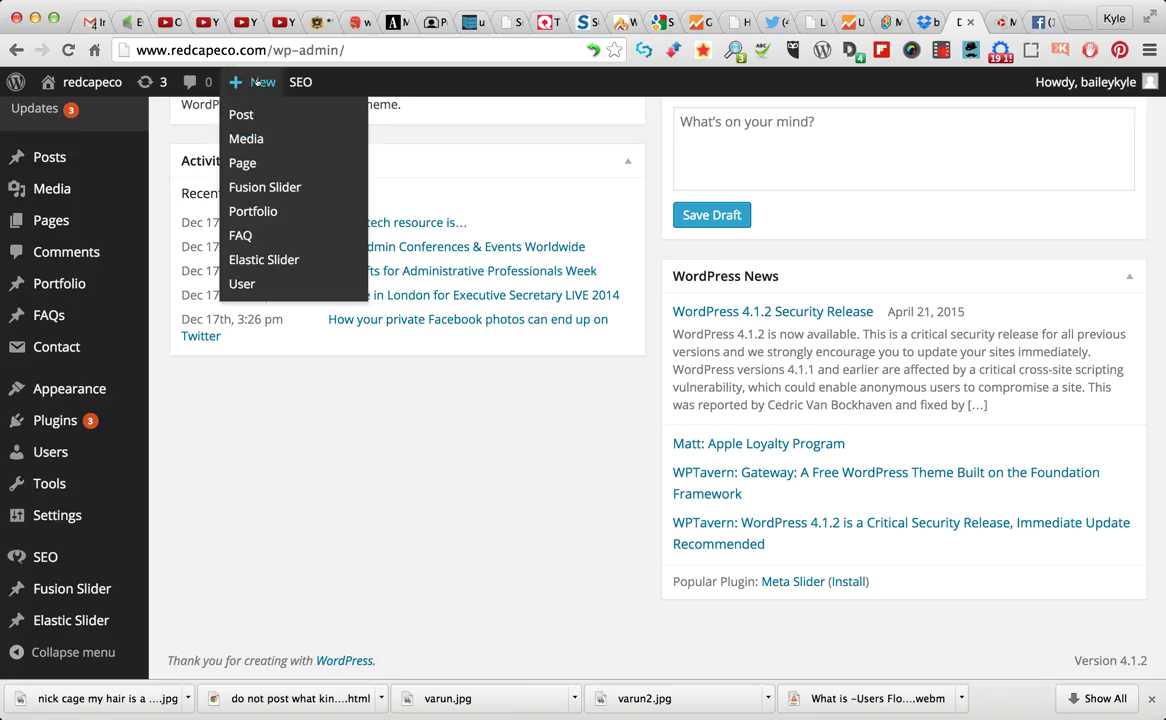
Start a blank new Page from + New, then switch to the OneNote Boot Camp page preview
click(244, 164)
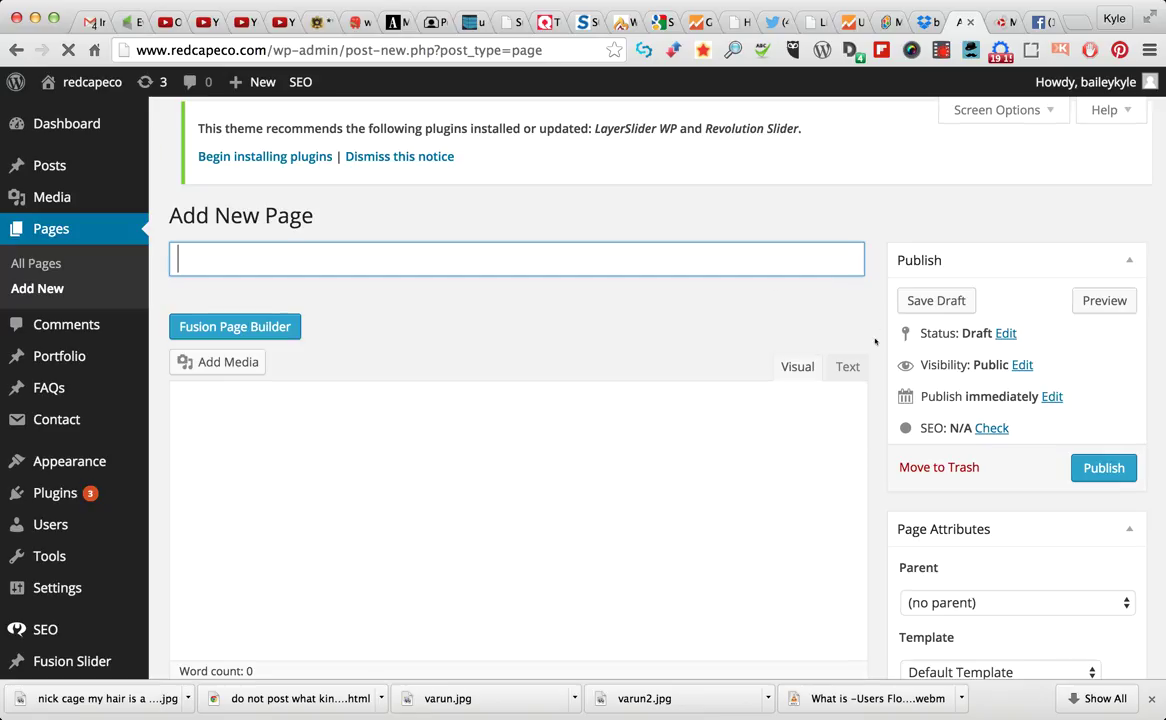
scroll(875, 342, down, 5)
scroll(875, 342, up, 4)
scroll(875, 342, up, 1)
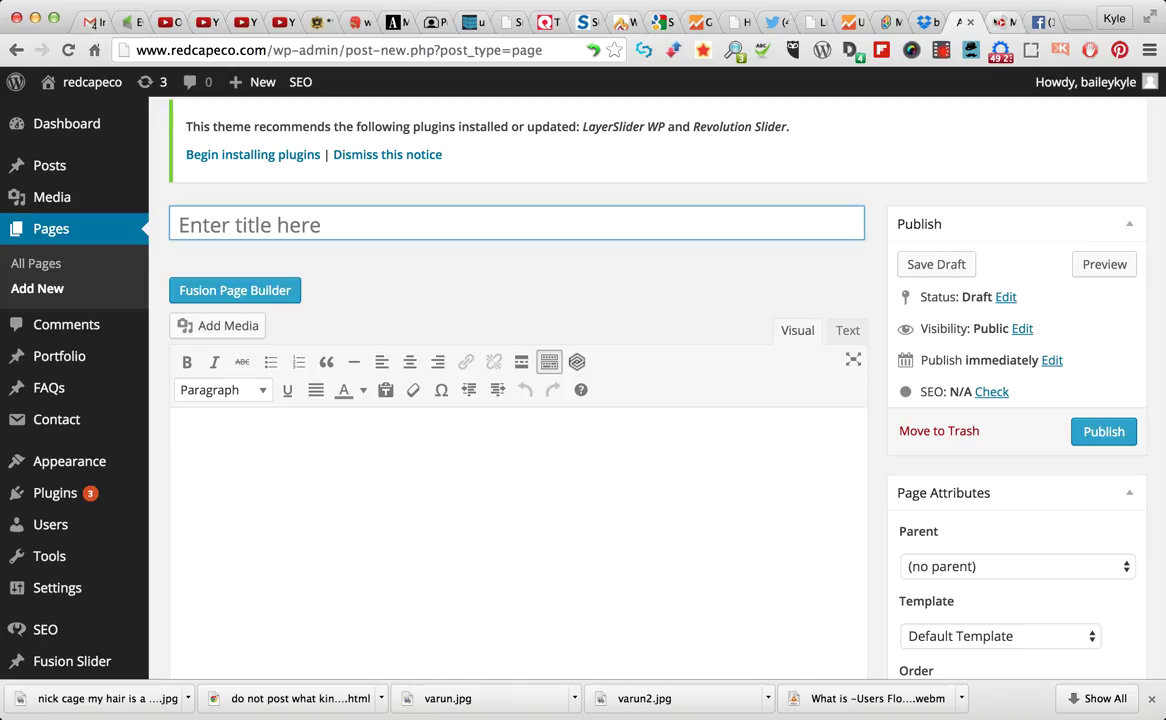
key(ctrl+Tab)
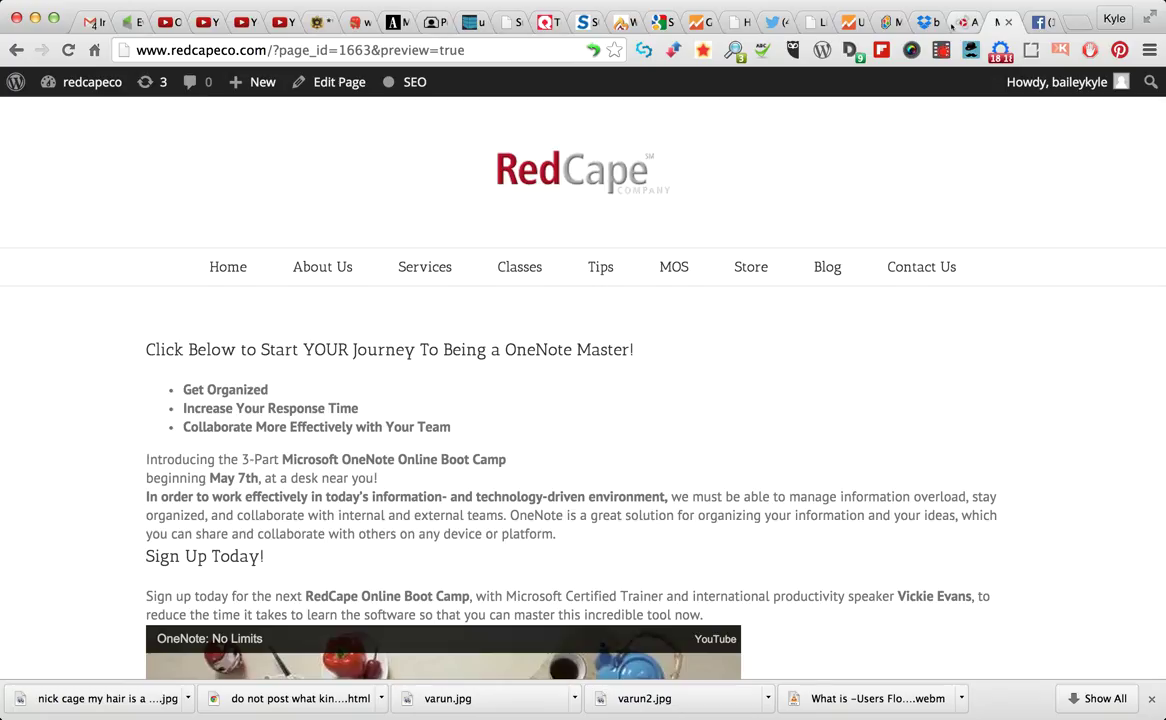
click(344, 86)
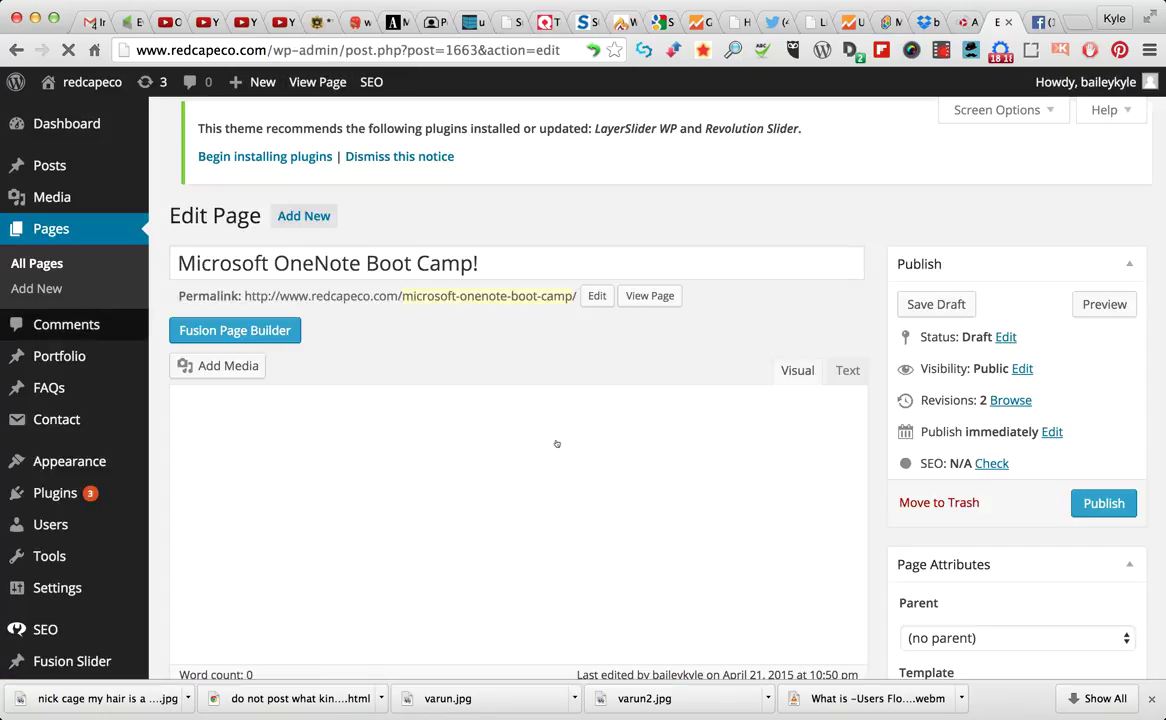
scroll(878, 407, down, 4)
scroll(380, 369, up, 1)
scroll(740, 462, down, 8)
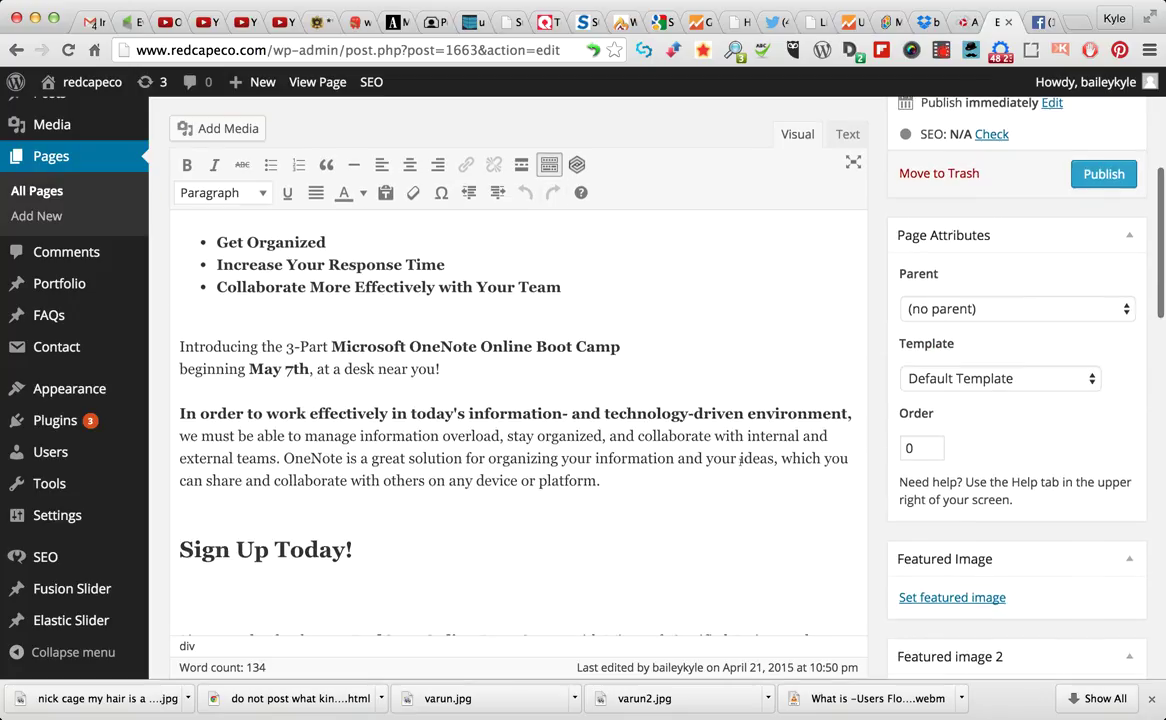
scroll(741, 463, down, 5)
scroll(805, 426, up, 13)
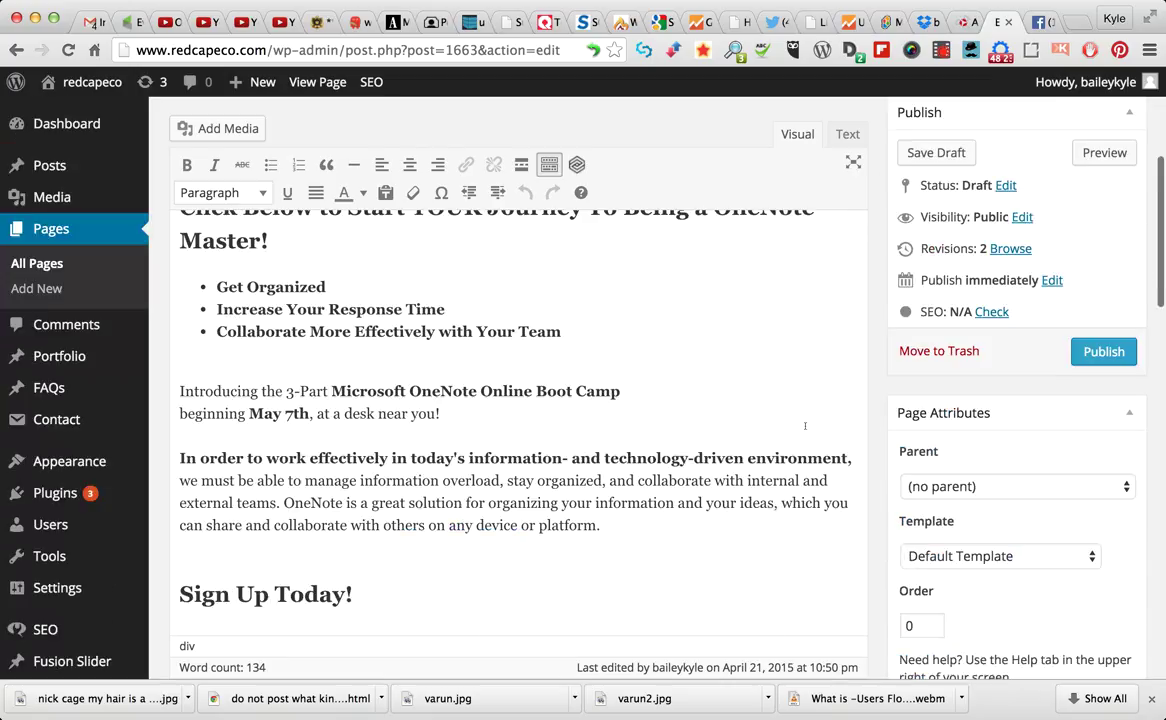
scroll(805, 426, down, 3)
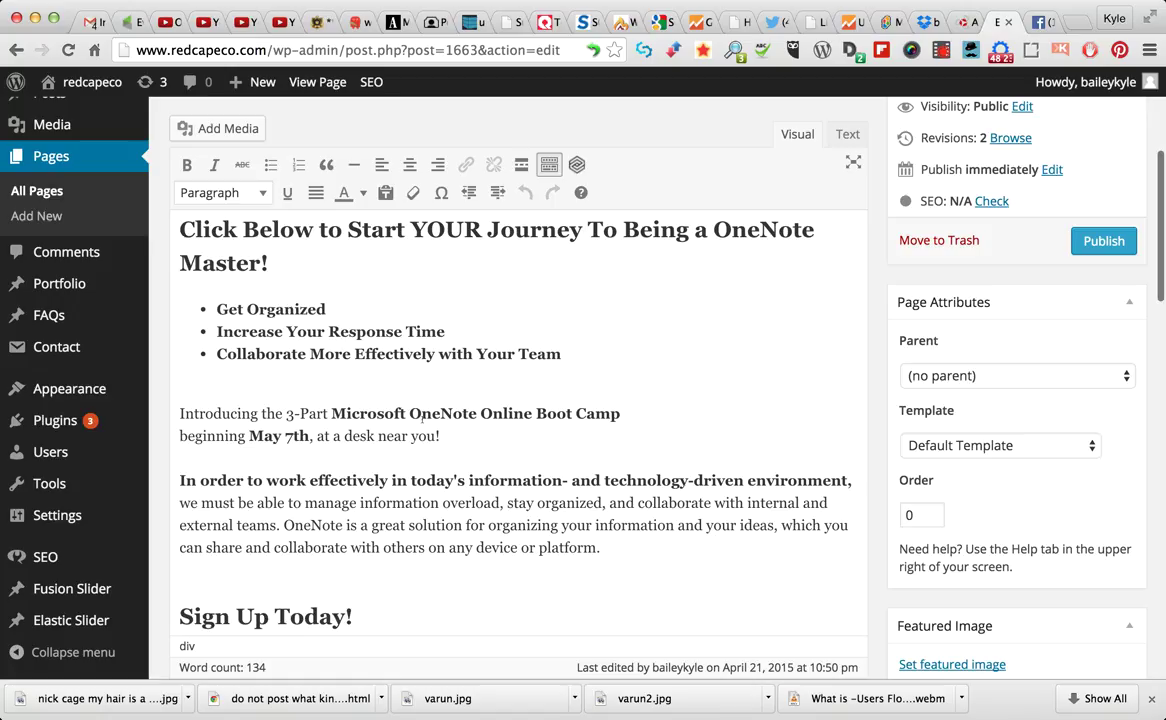
click(232, 192)
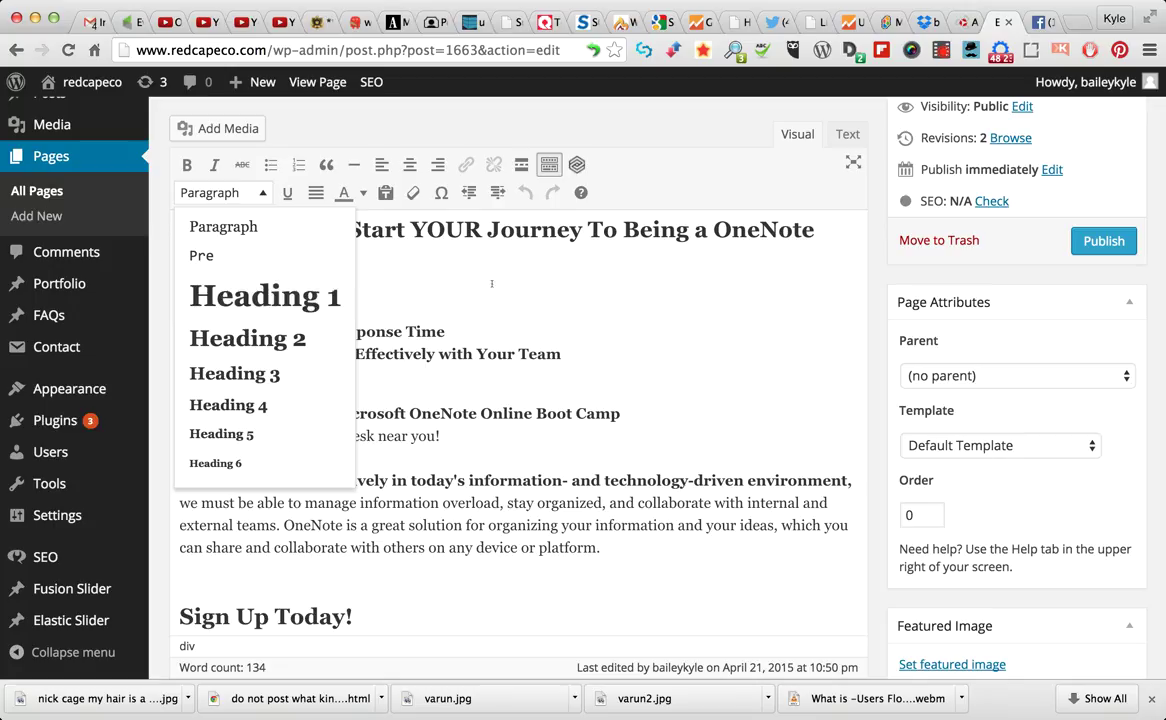
scroll(498, 291, up, 3)
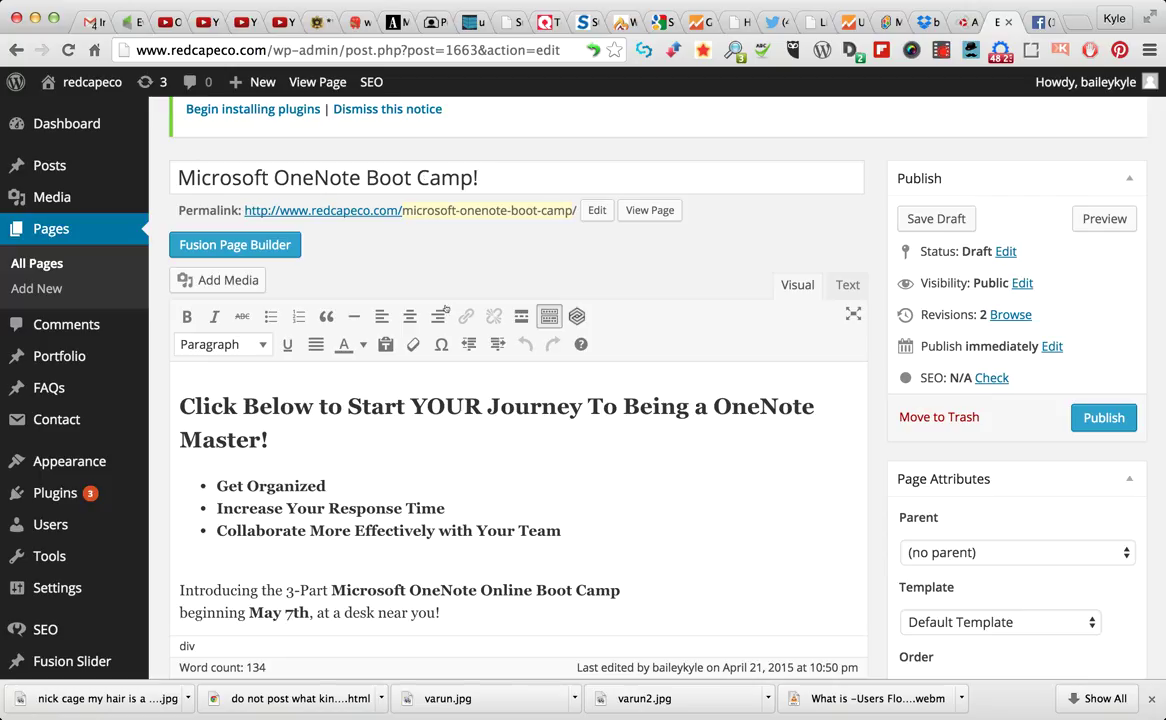
scroll(450, 400, down, 3)
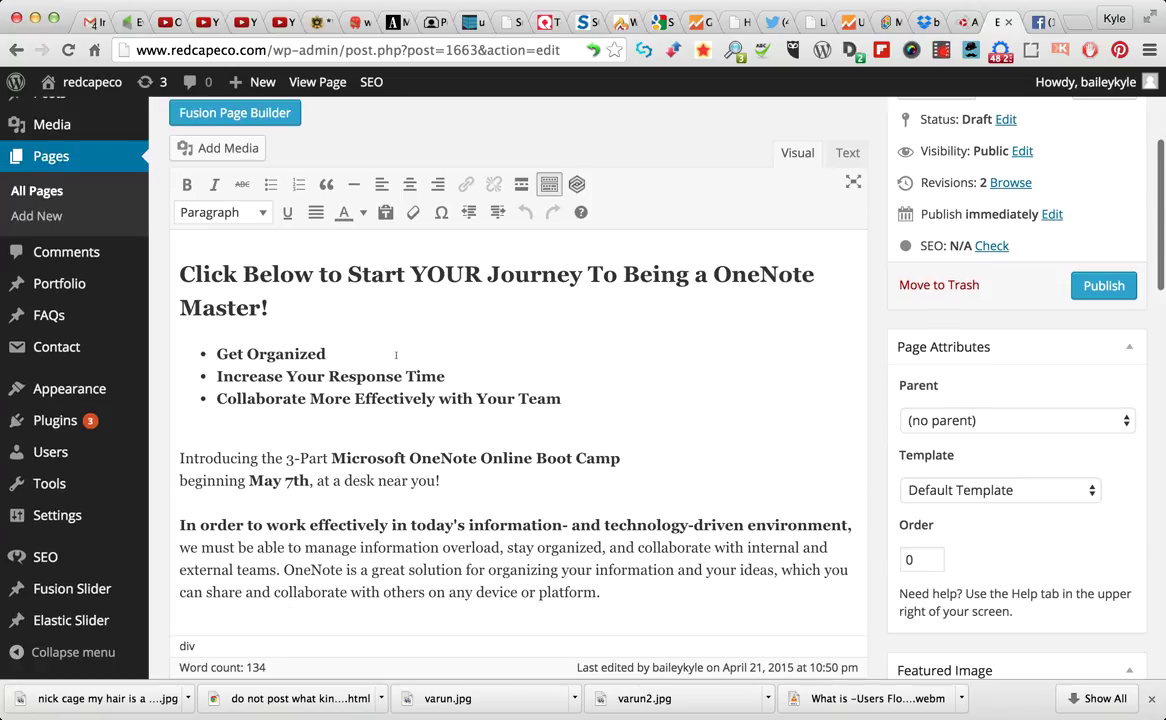
click(427, 274)
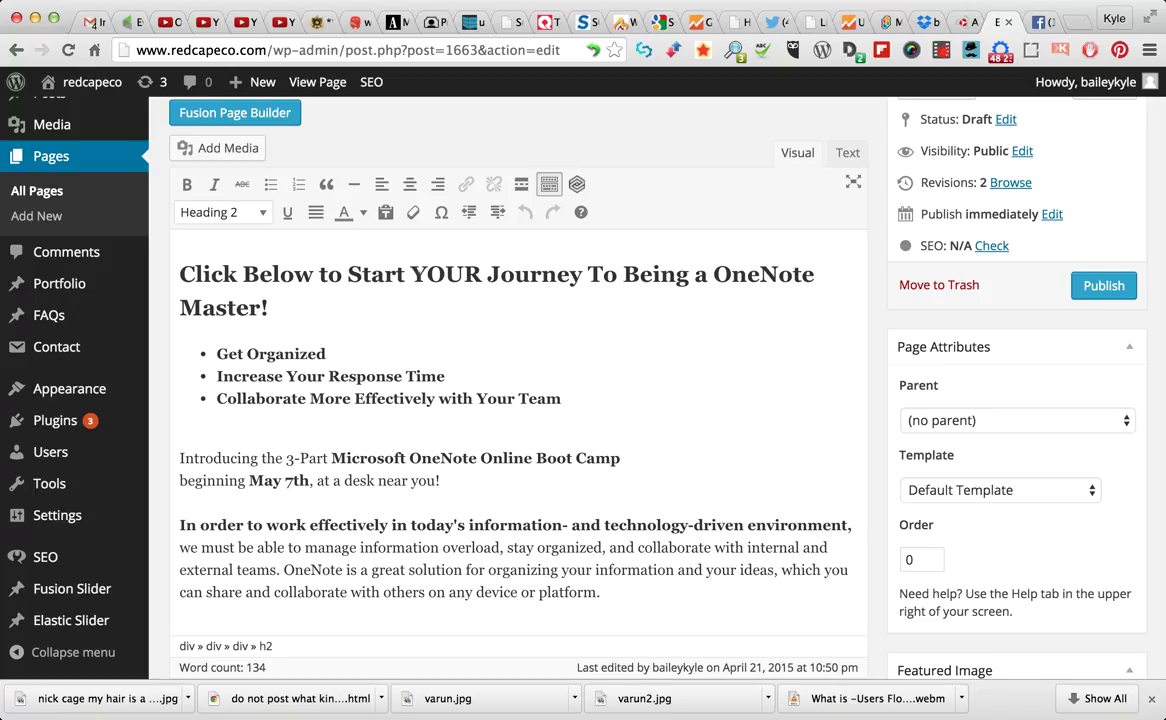
scroll(388, 250, up, 4)
scroll(420, 278, down, 4)
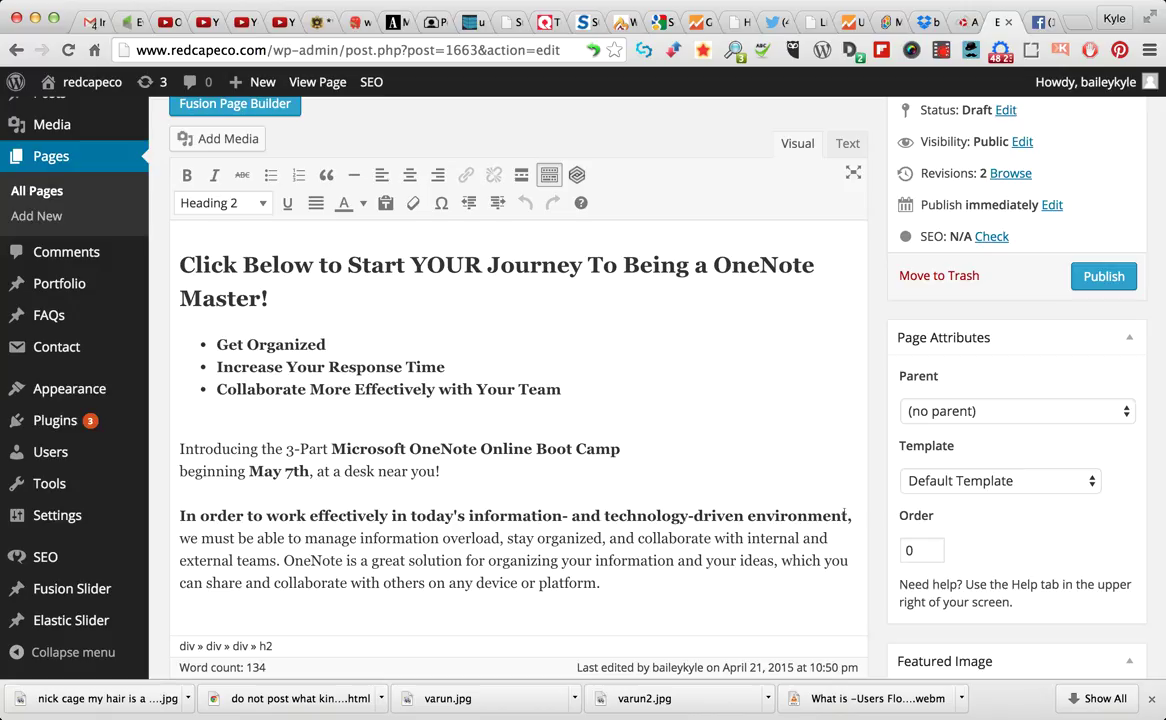
scroll(711, 386, down, 3)
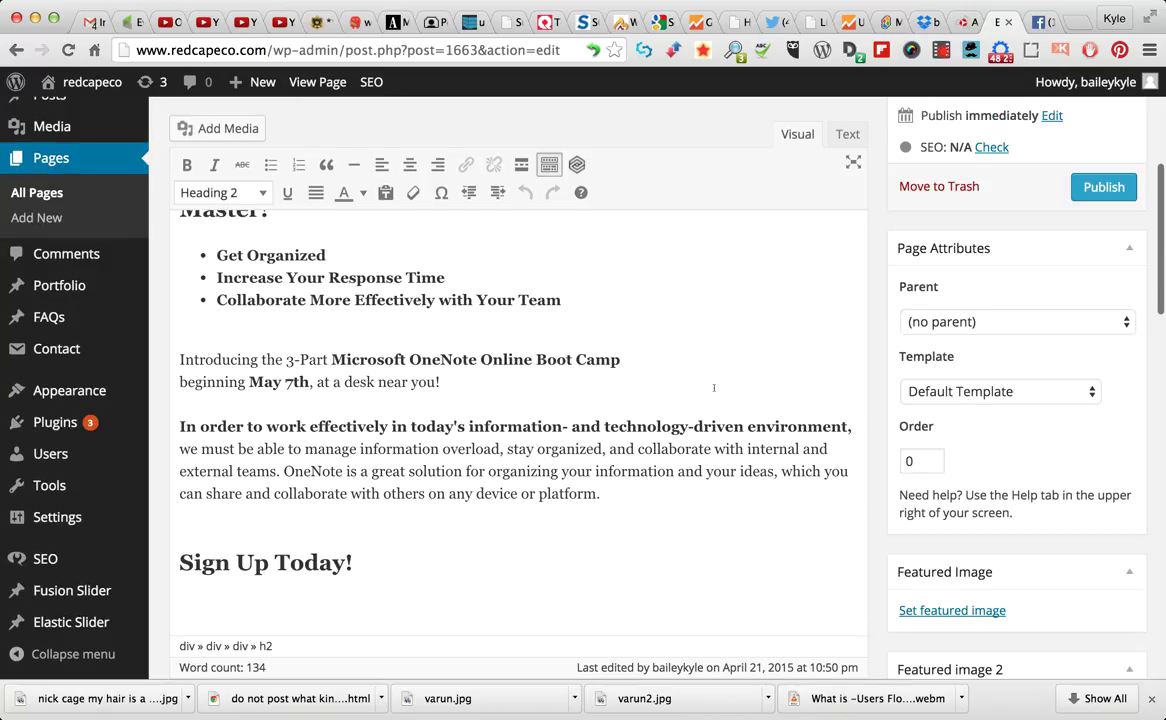
scroll(714, 388, down, 3)
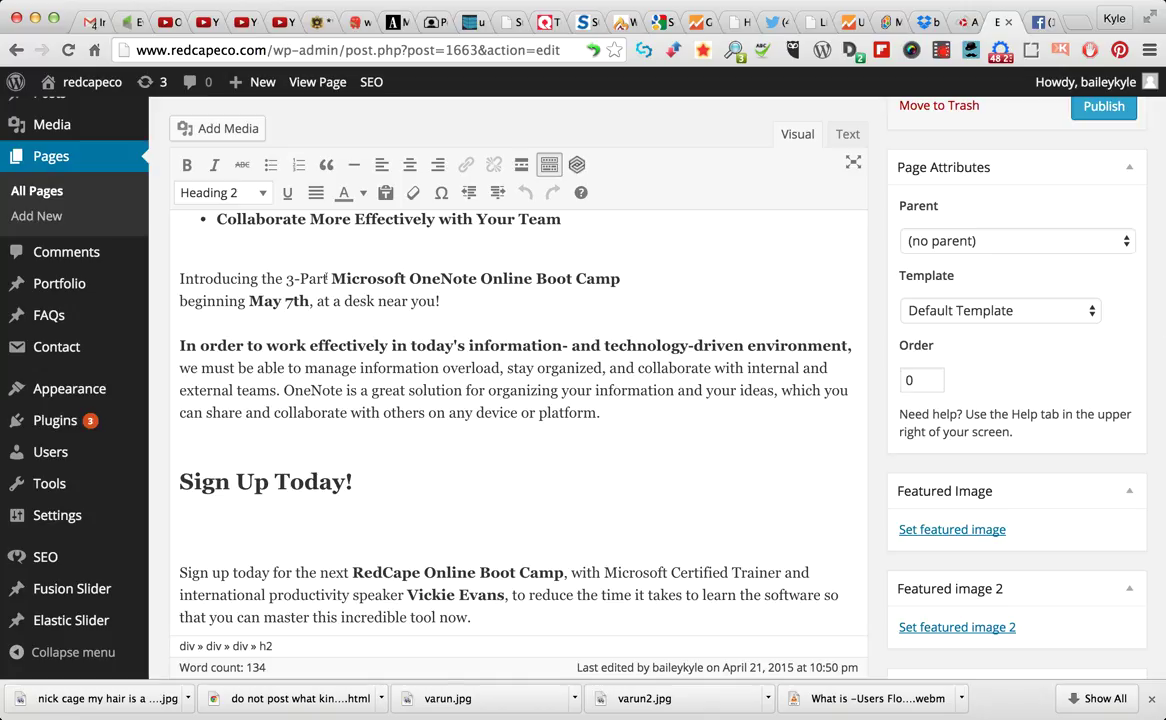
Make the 'Introducing the 3-Part' line a Heading 4 and join the May 7th line onto it
click(326, 279)
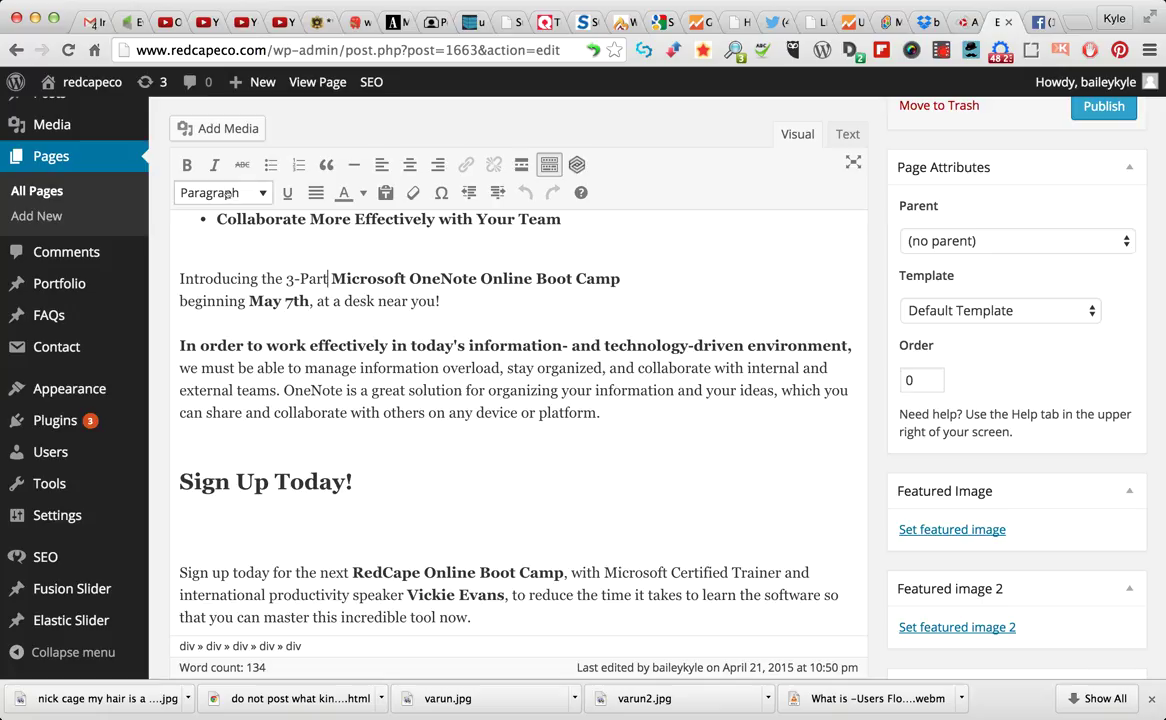
key(Up)
key(Up)
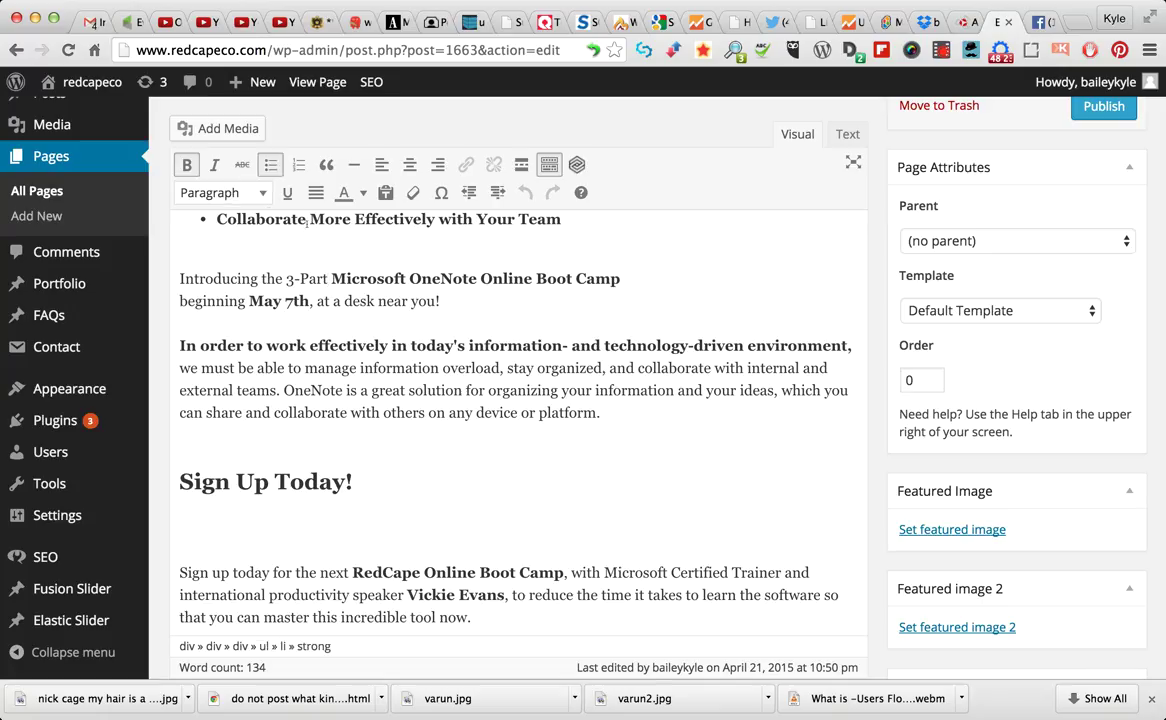
key(Down)
key(Down)
click(226, 192)
click(236, 405)
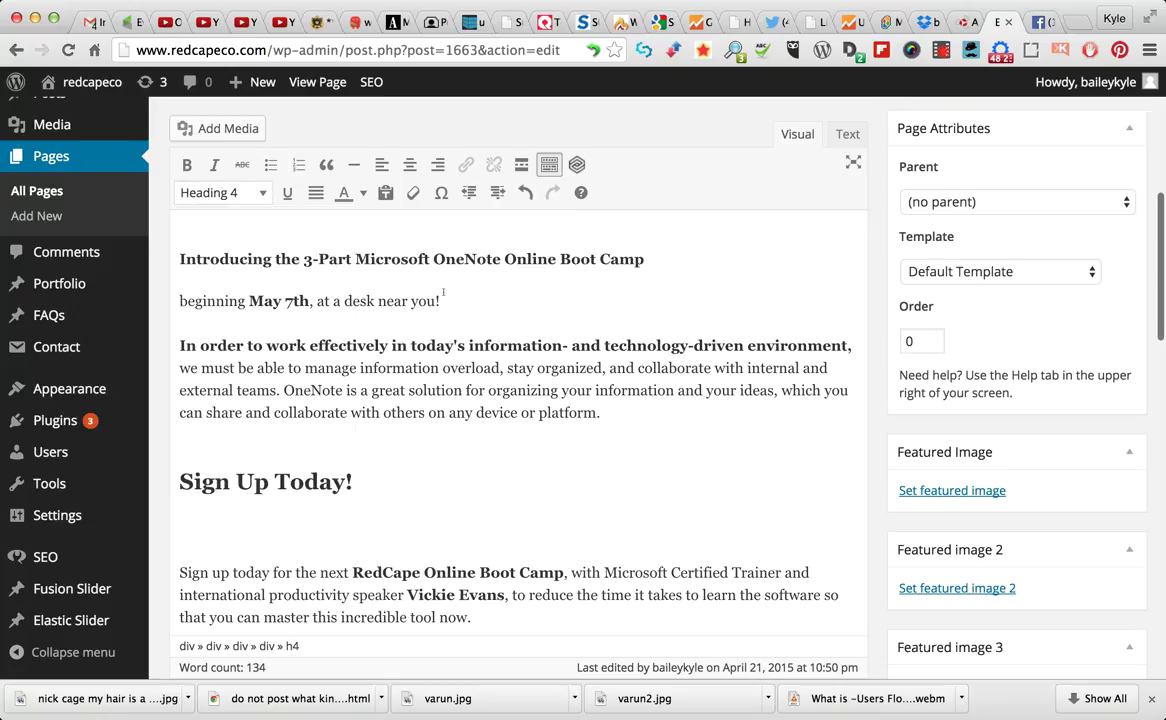
click(180, 300)
key(BackSpace)
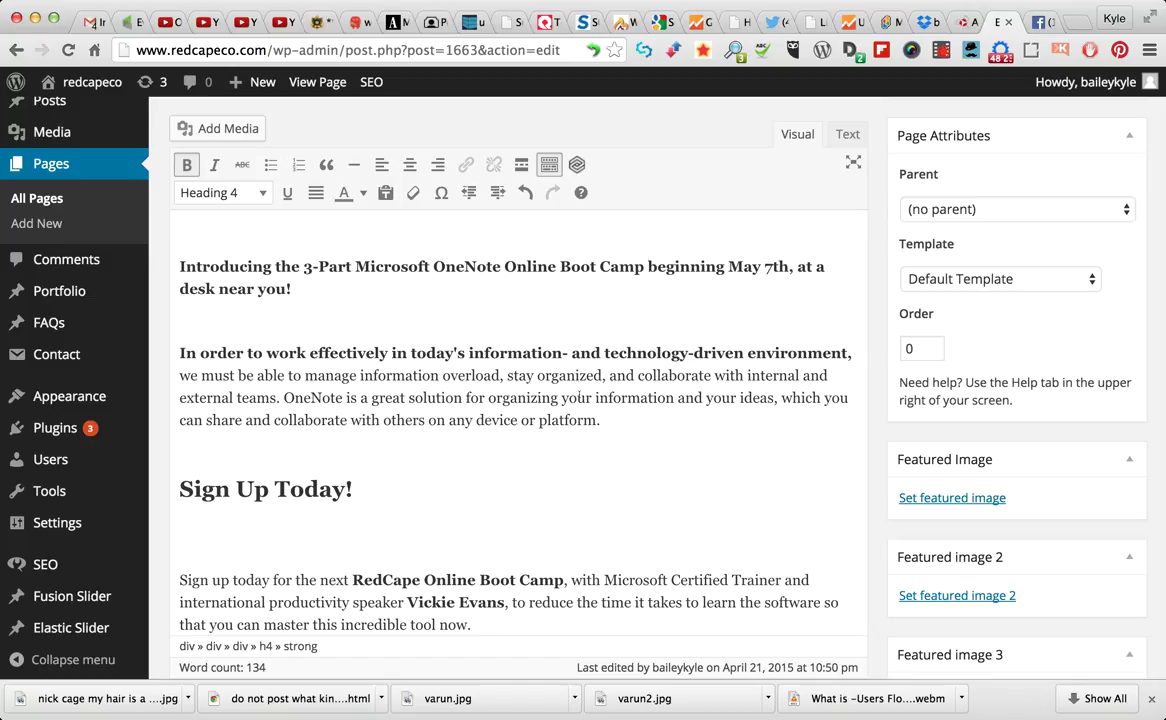
Place the cursor in the 'Sign Up Today!' heading
click(560, 397)
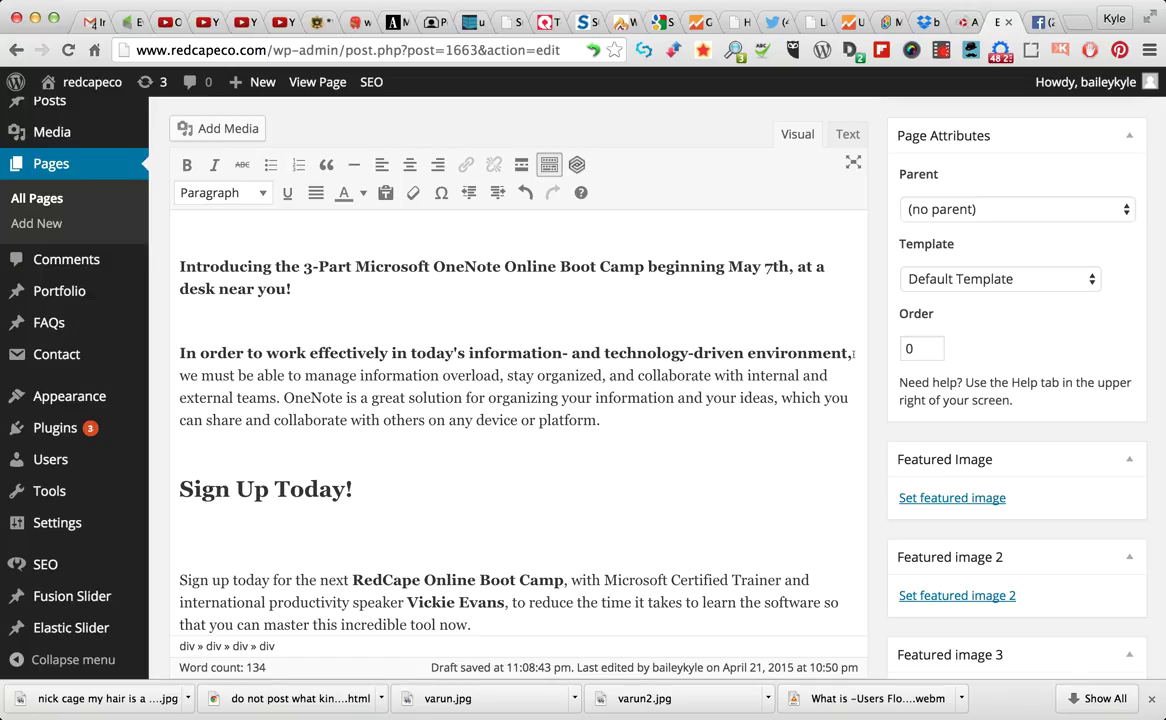
scroll(506, 375, down, 2)
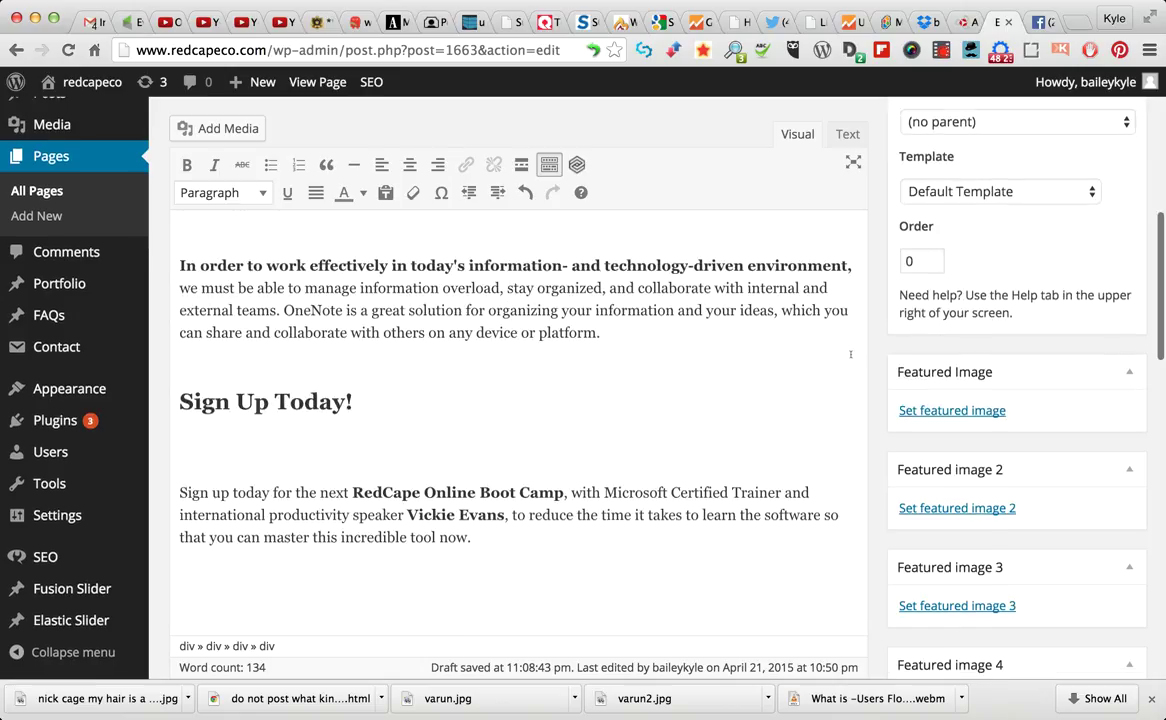
click(269, 401)
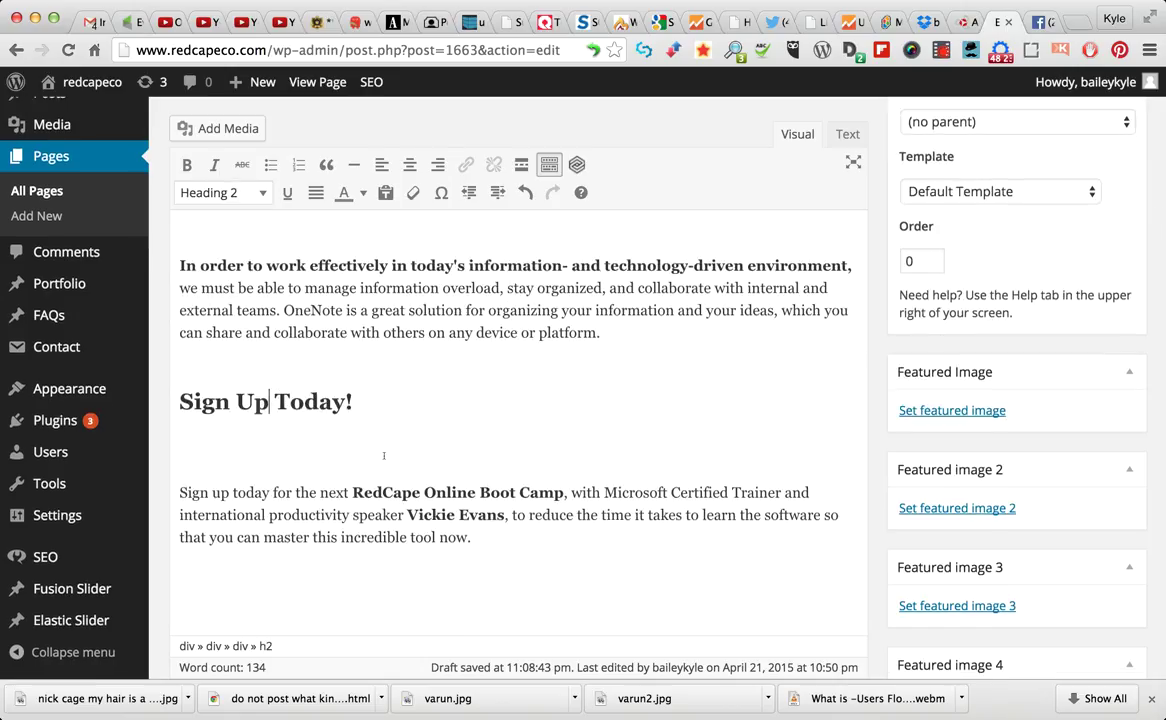
scroll(590, 362, down, 4)
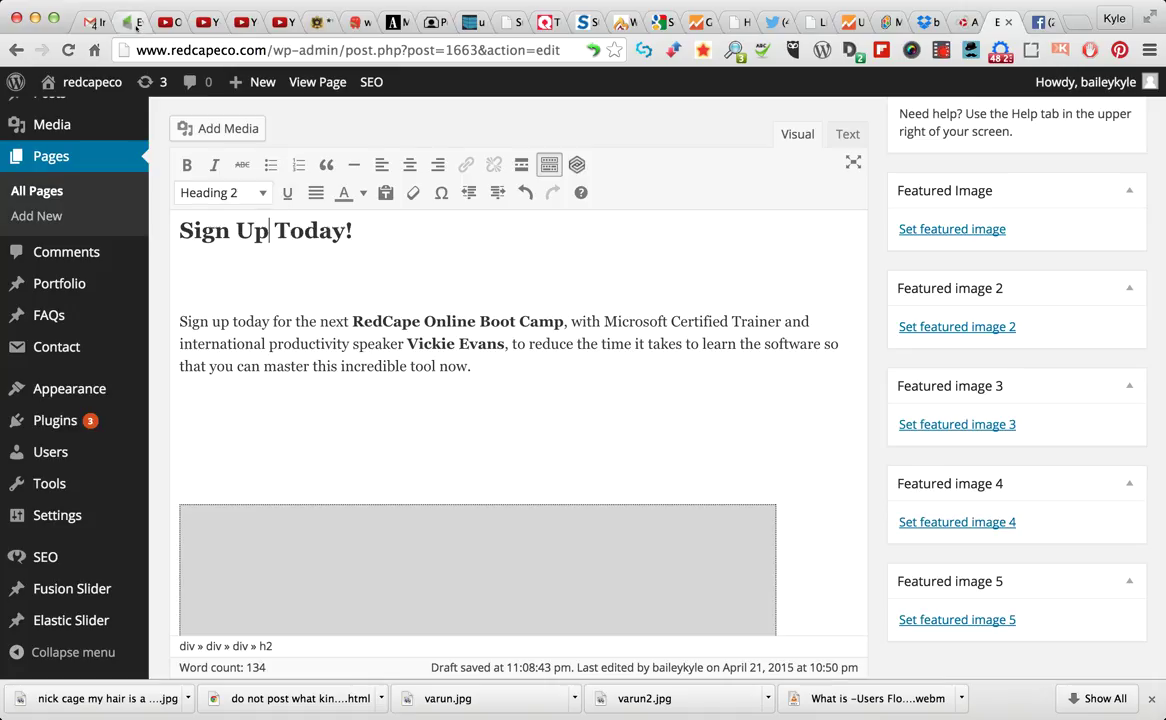
scroll(714, 278, down, 3)
click(651, 250)
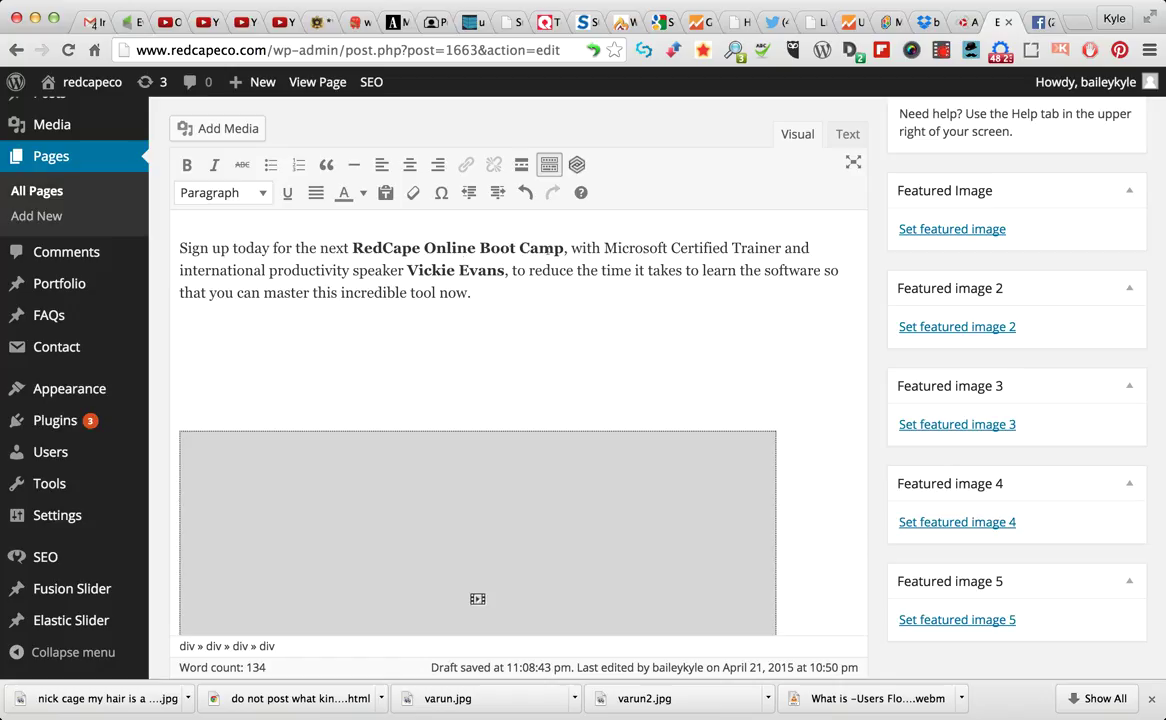
click(715, 330)
scroll(825, 460, down, 5)
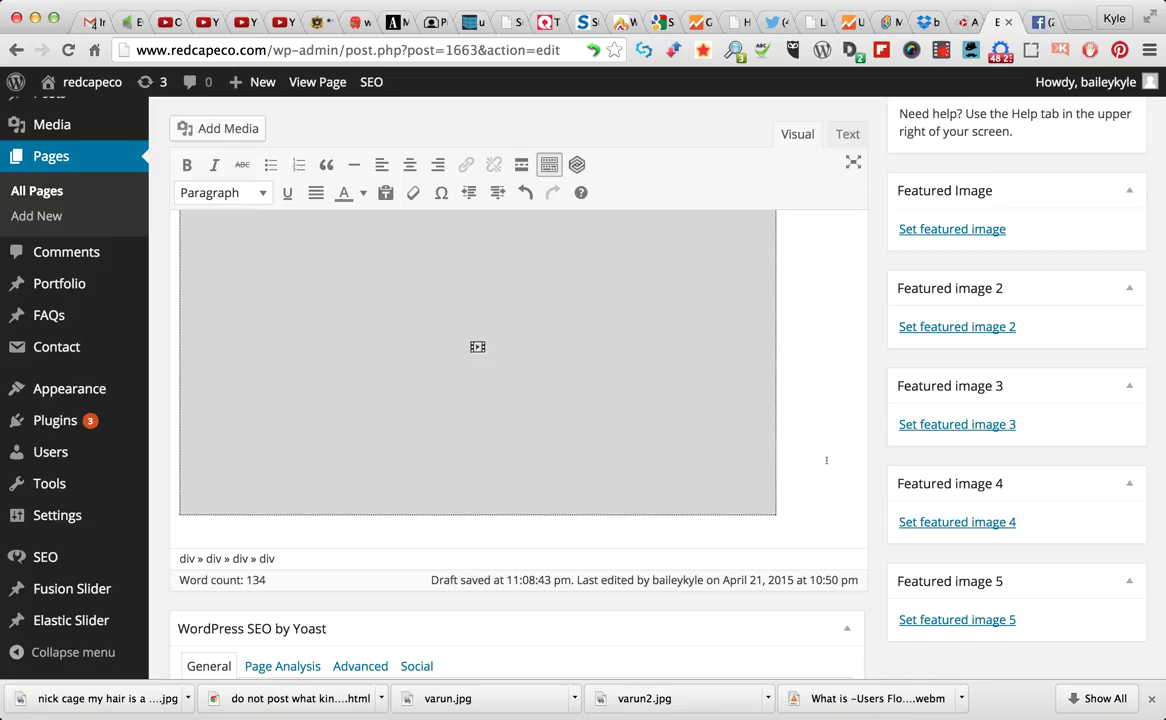
key(super+3)
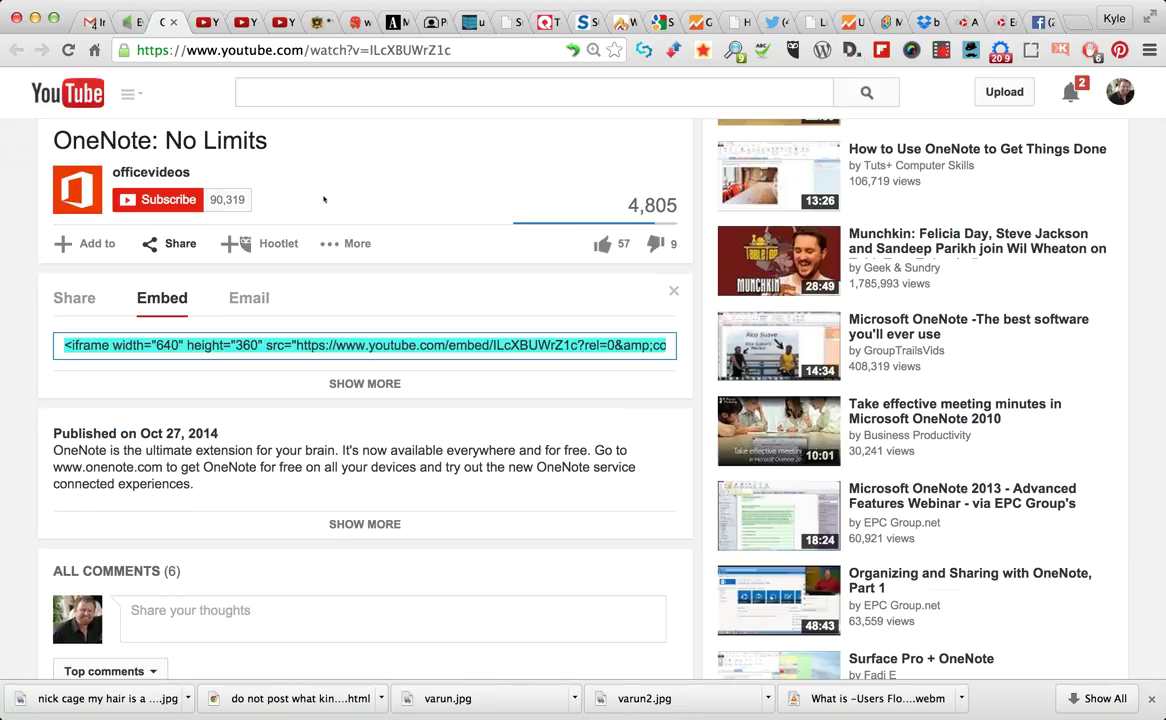
Copy the iframe embed code for 'OneNote: No Limits' and go to the new WordPress page
click(613, 266)
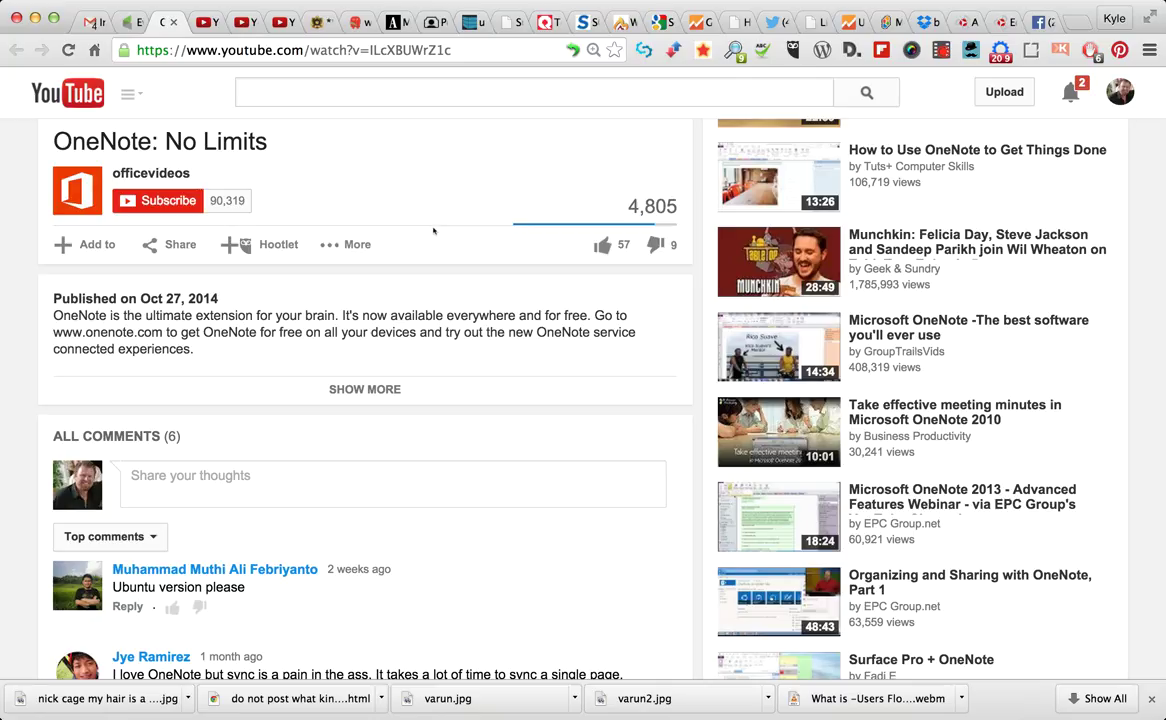
click(178, 243)
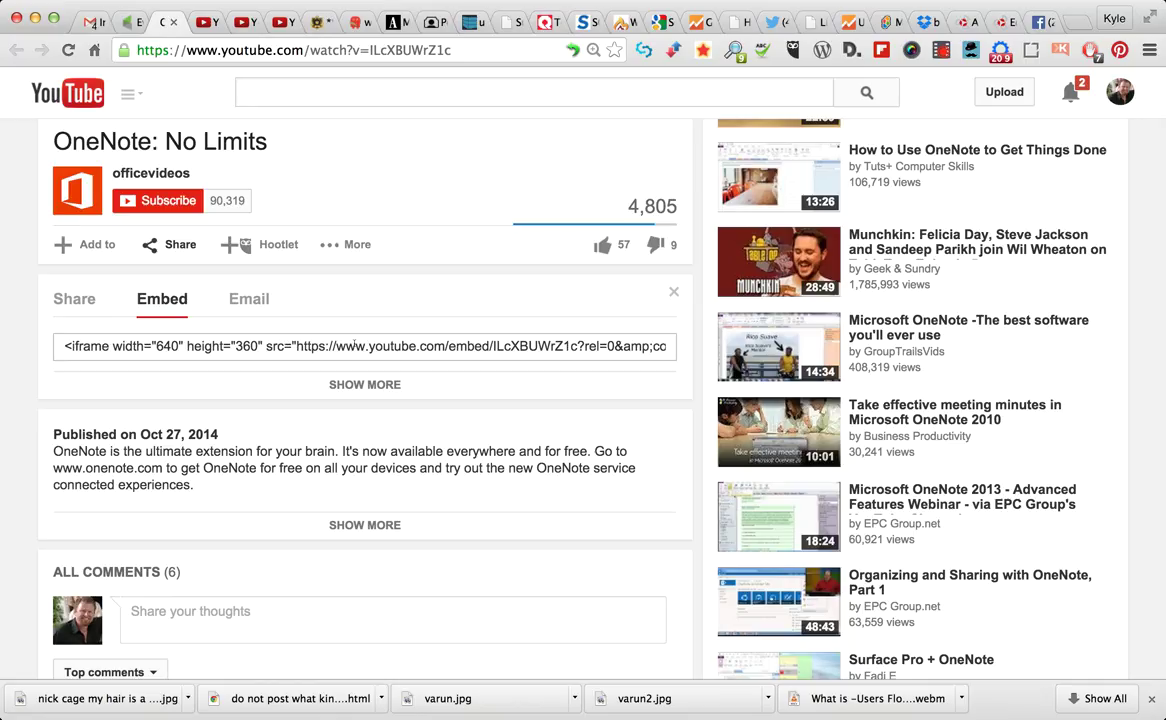
click(354, 345)
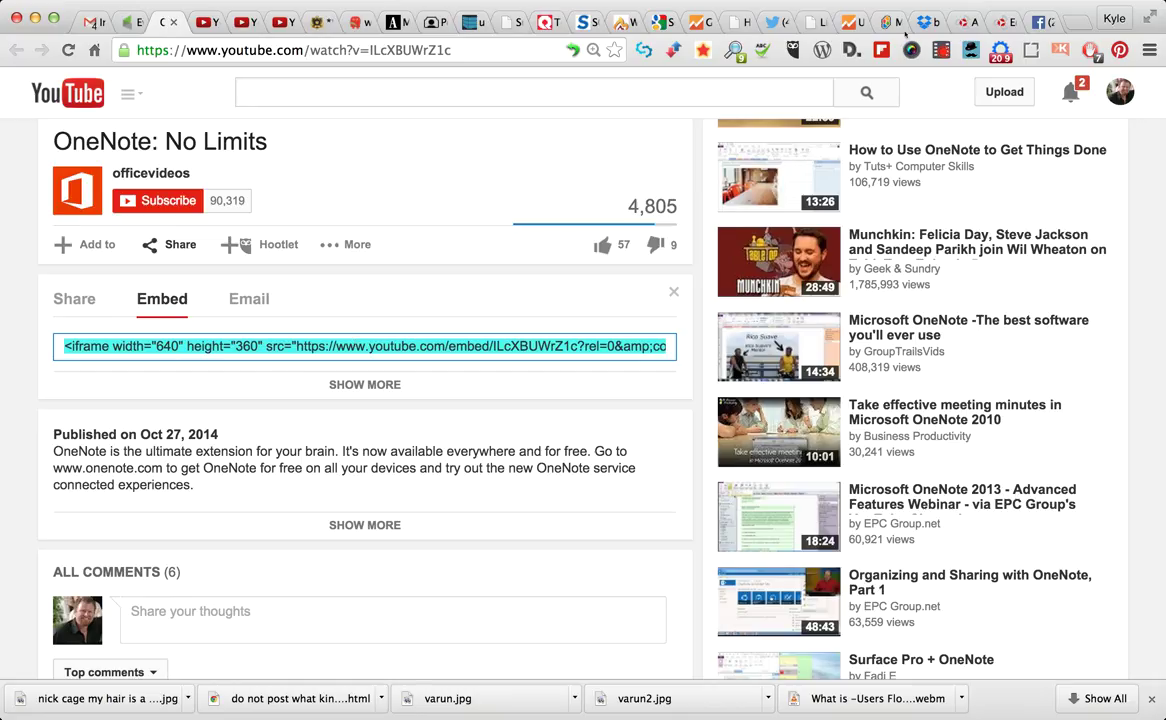
click(958, 22)
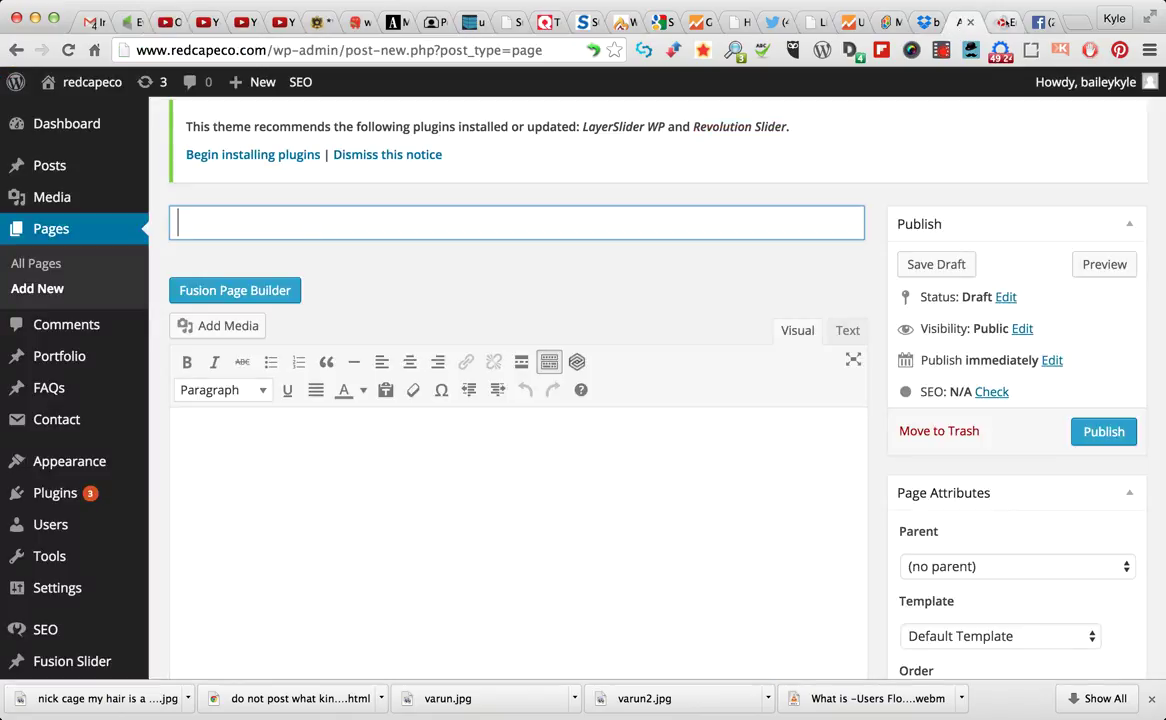
Put the new page's editor in Text (HTML) view
click(1000, 22)
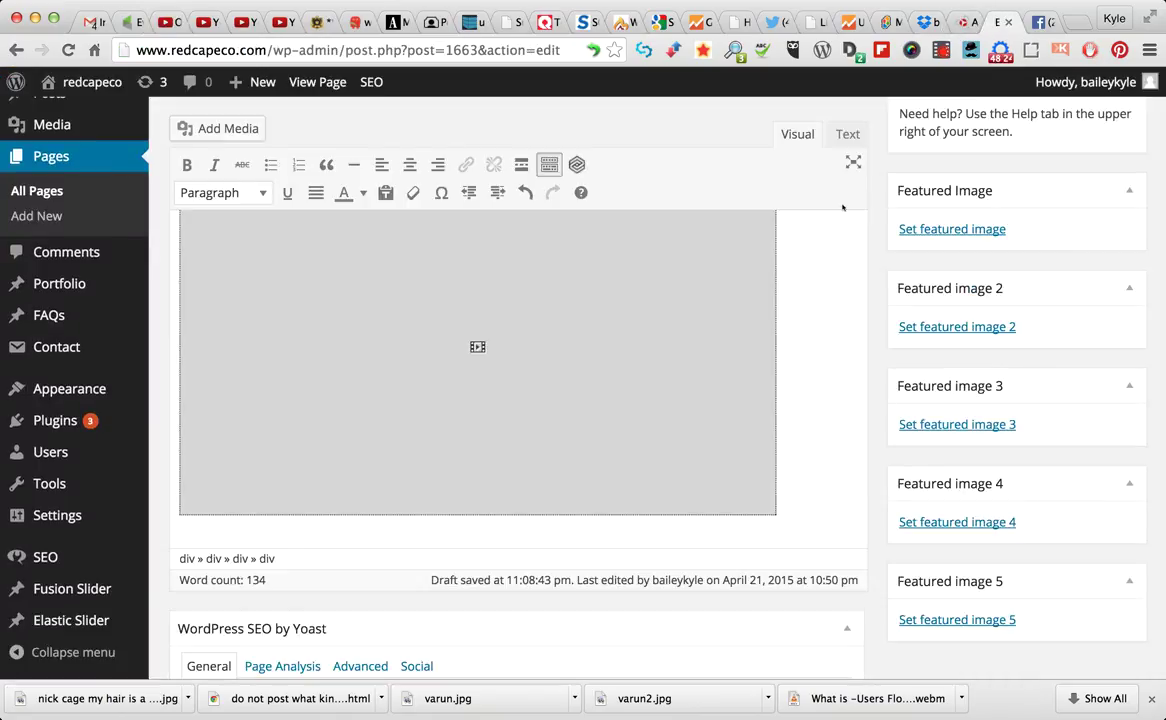
key(ctrl+shift+Tab)
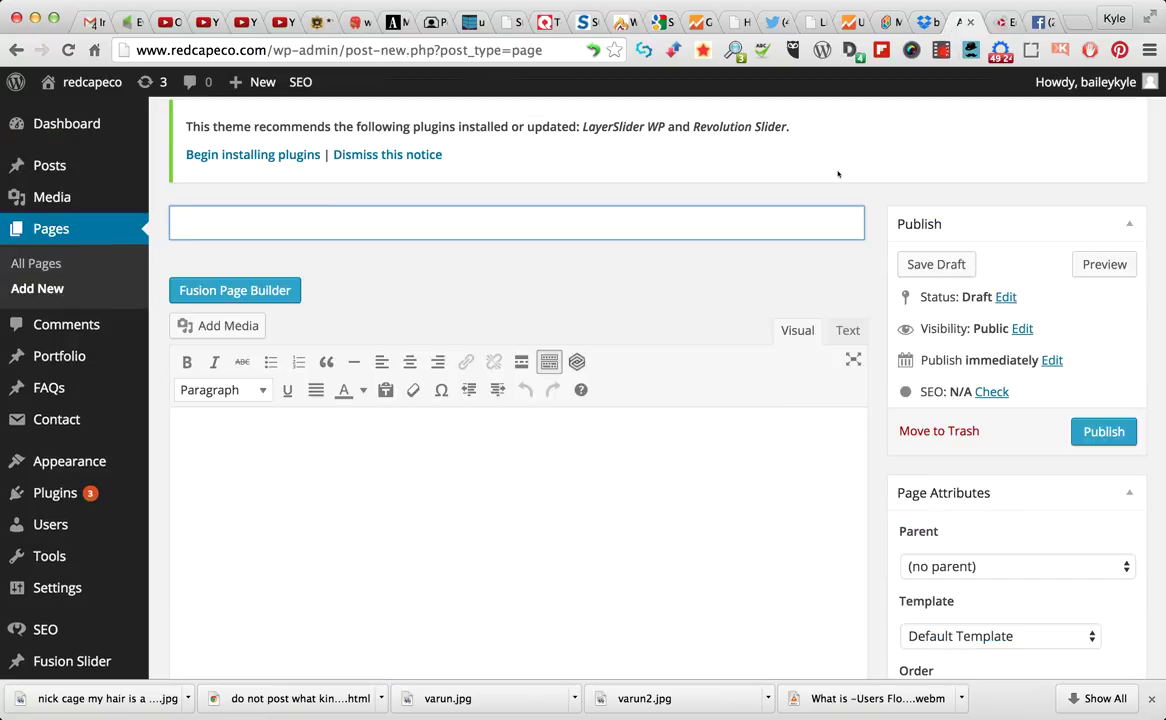
click(845, 331)
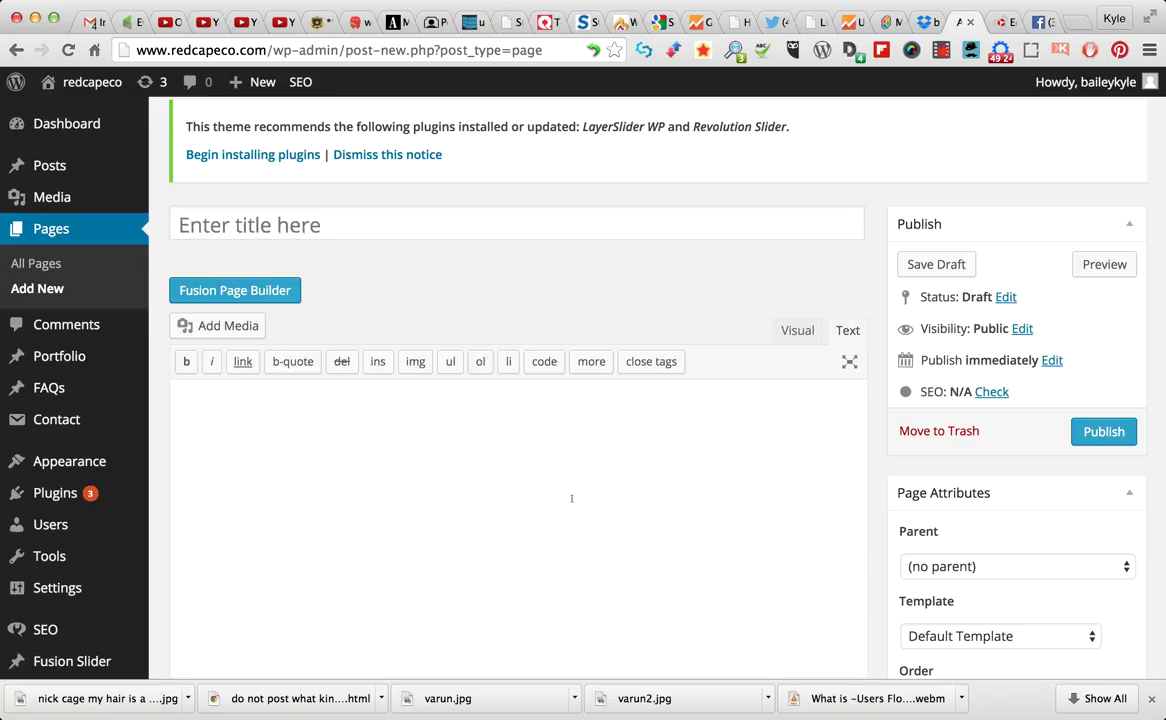
click(794, 331)
click(798, 328)
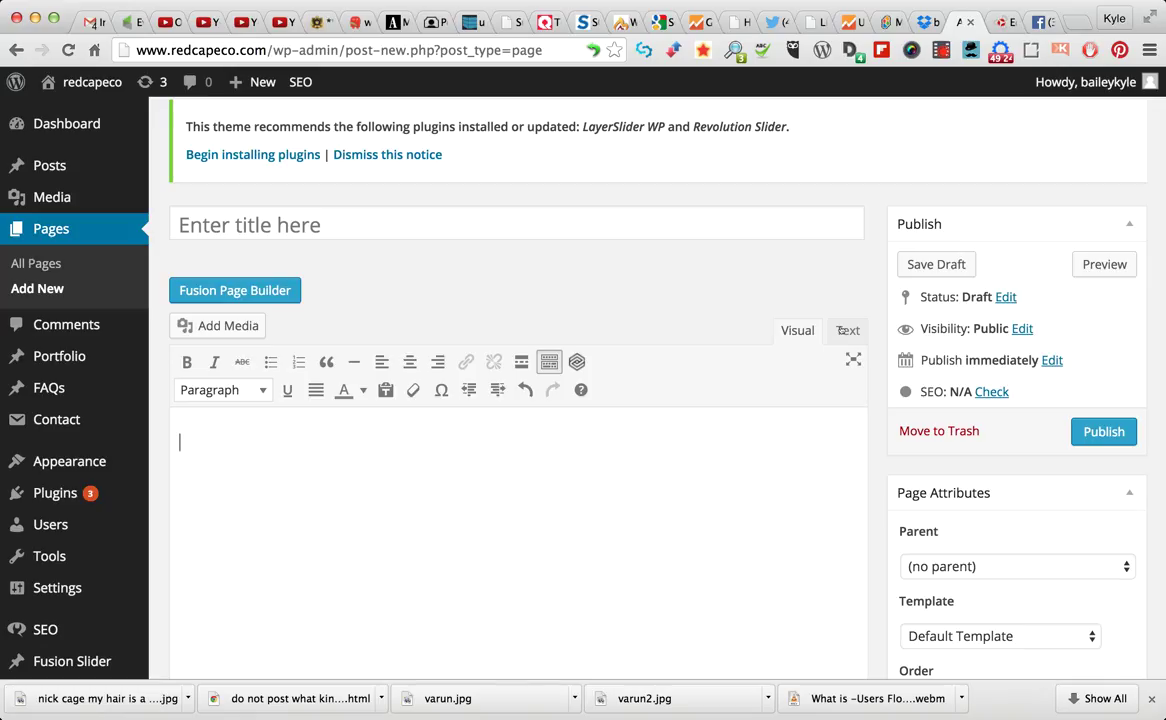
click(845, 330)
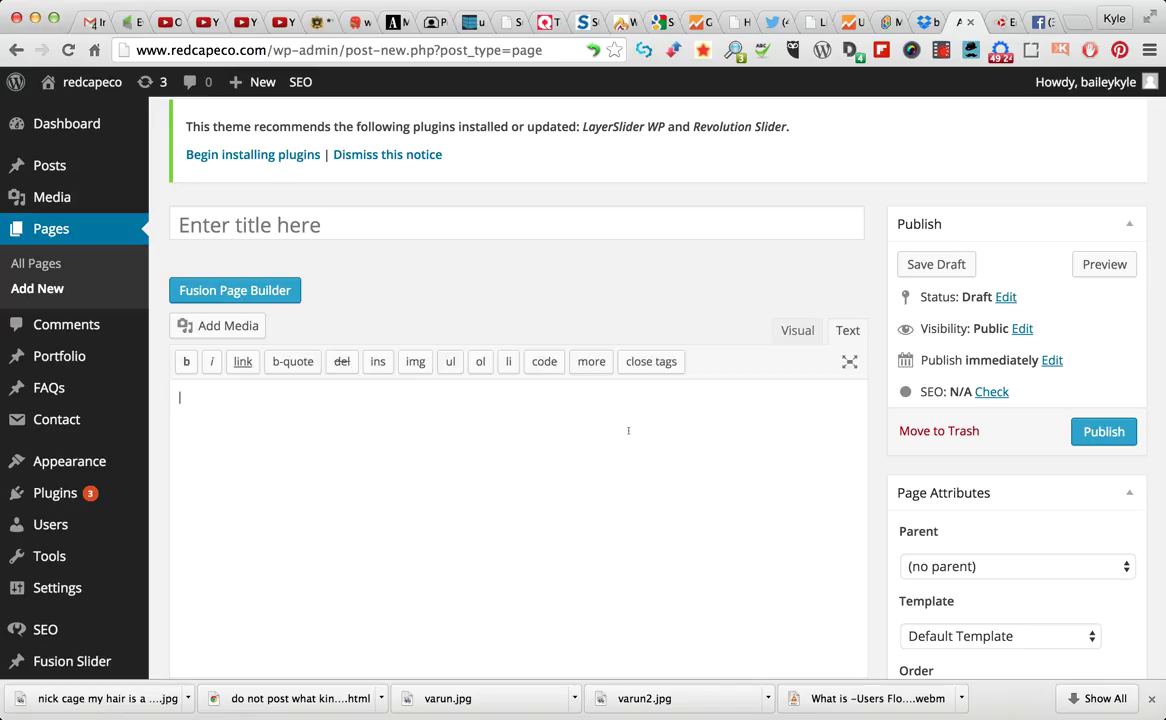
Type 'drop in some random text so that you have something to work with.', paste the embed code, and preview
text(drop in some random text so t)
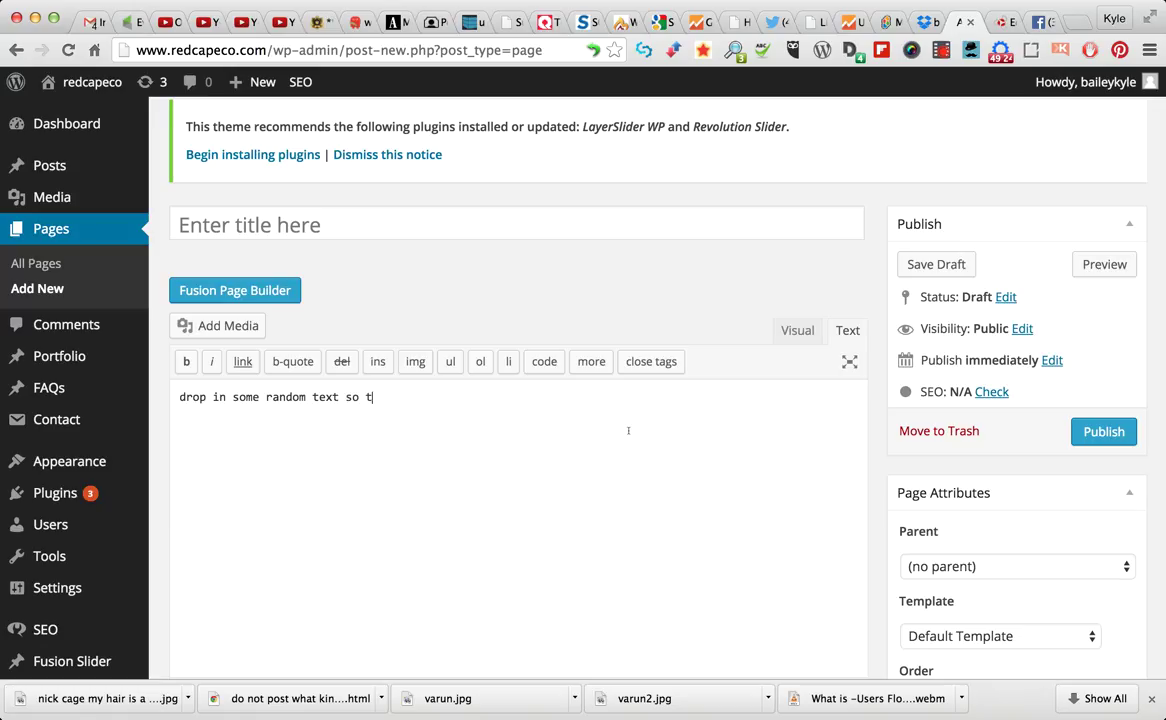
text(hat you have something to)
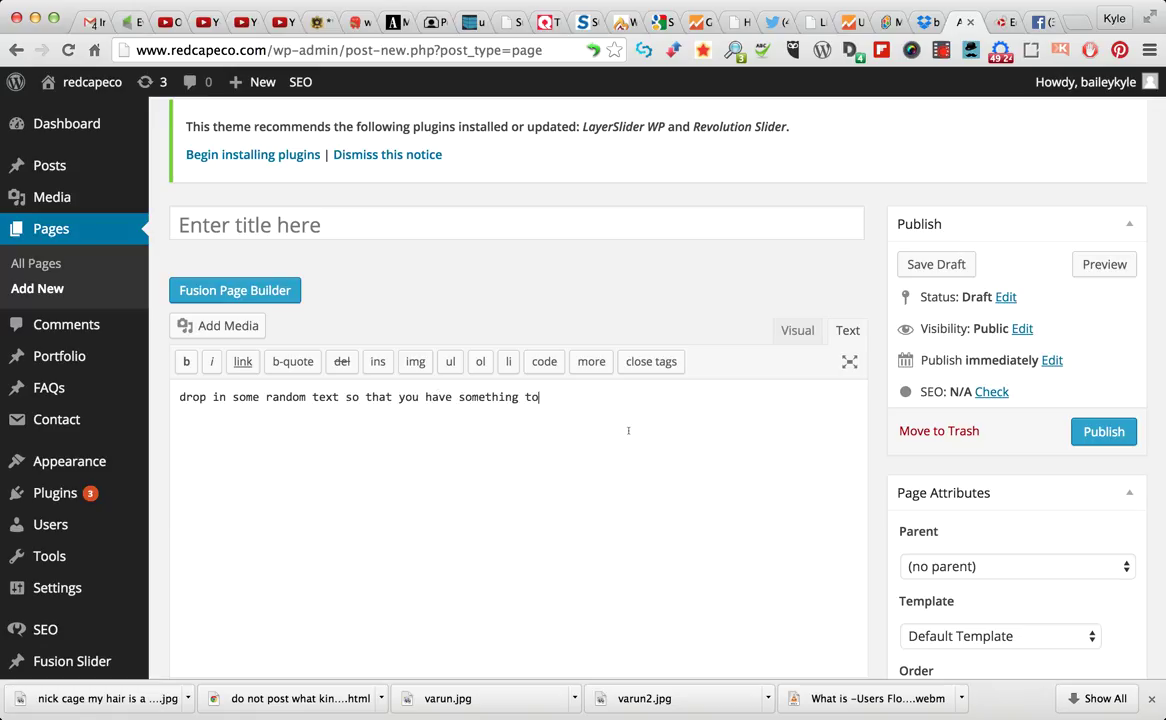
text( work with.)
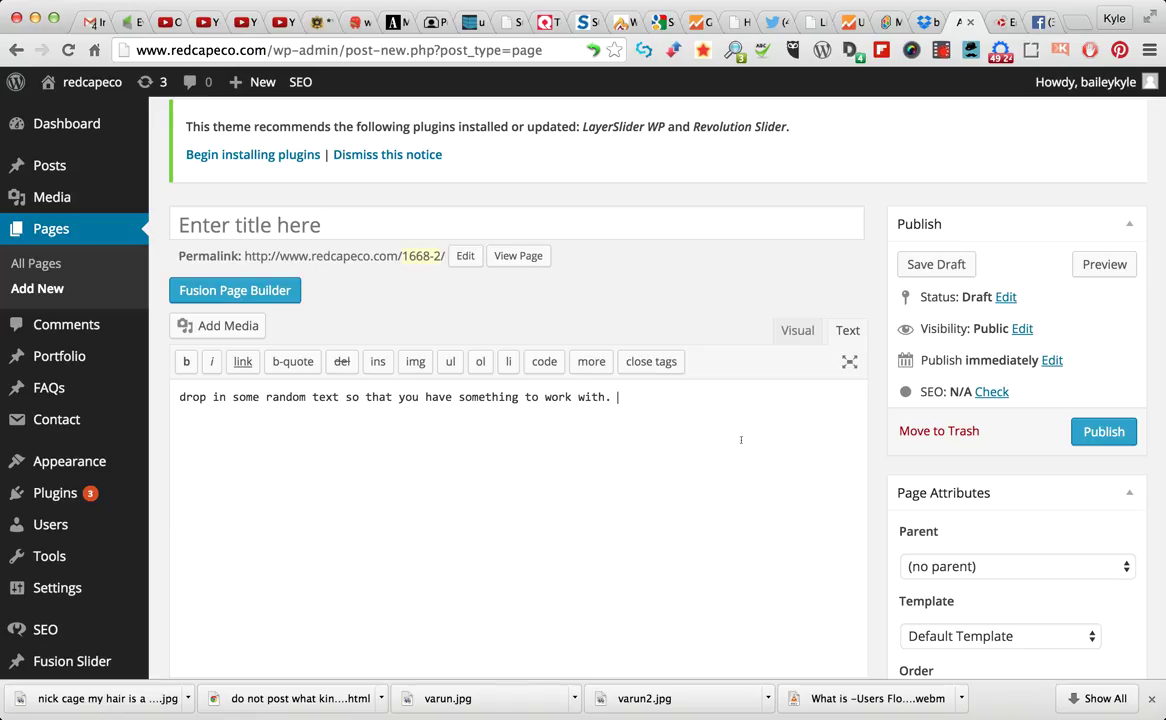
text(<iframe width="640" height="360" src="https://www.youtube.com/embed/ILcXBUWrZ1c?rel=0&amp;controls=0" frameborder="0" allowfullscreen></iframe>)
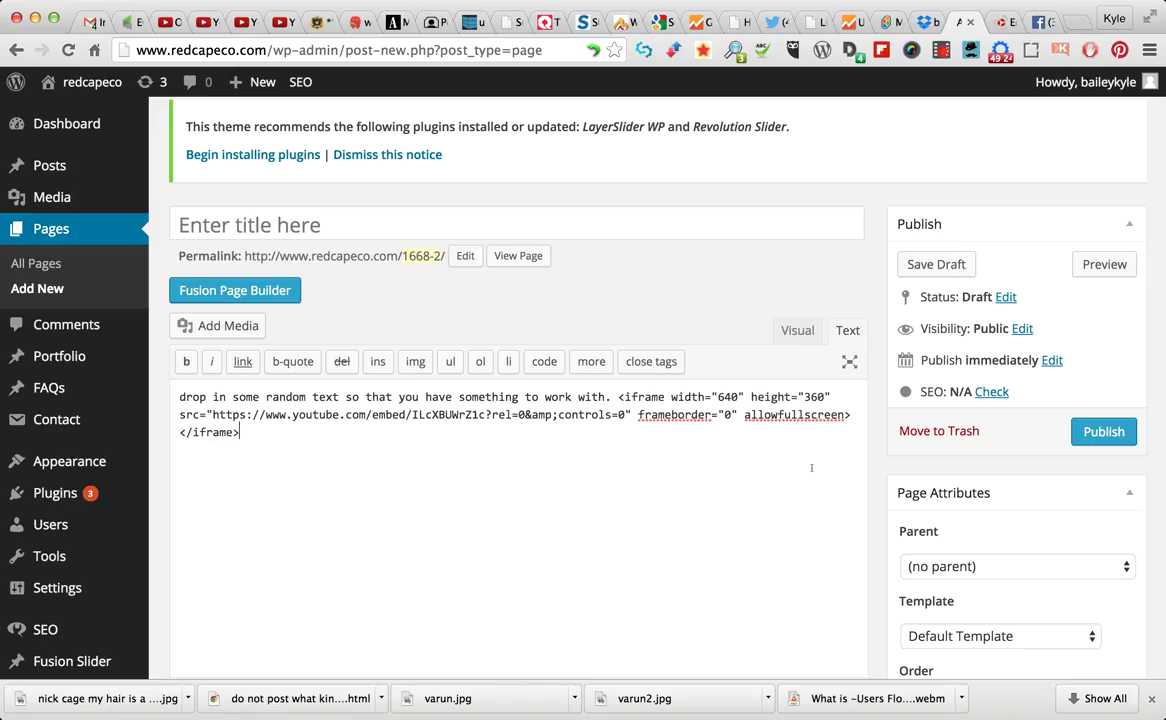
click(1103, 264)
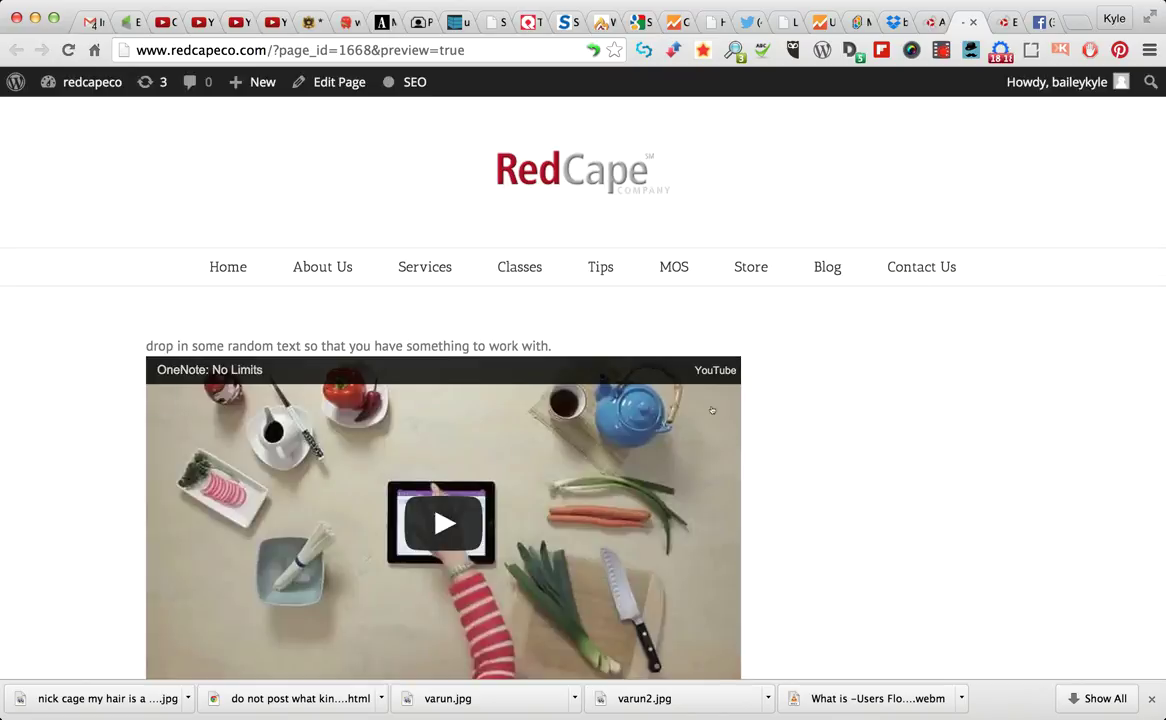
Scroll the preview to see the embedded video, then go back to the YouTube video
scroll(817, 450, down, 3)
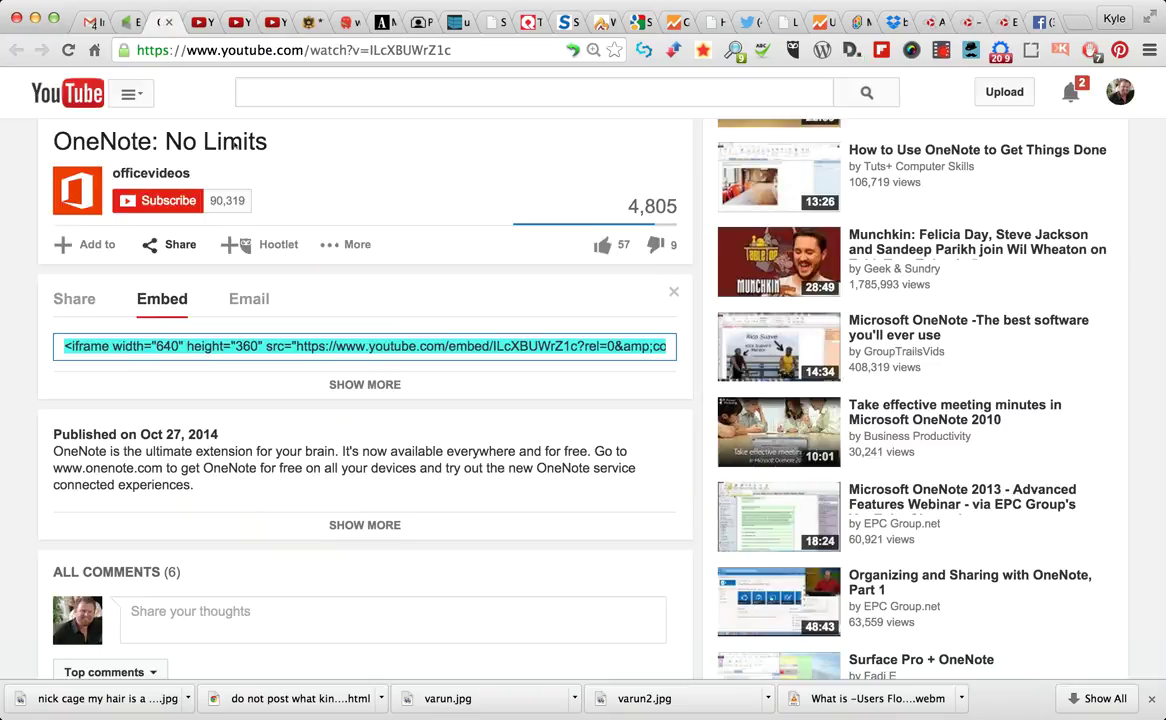
click(155, 22)
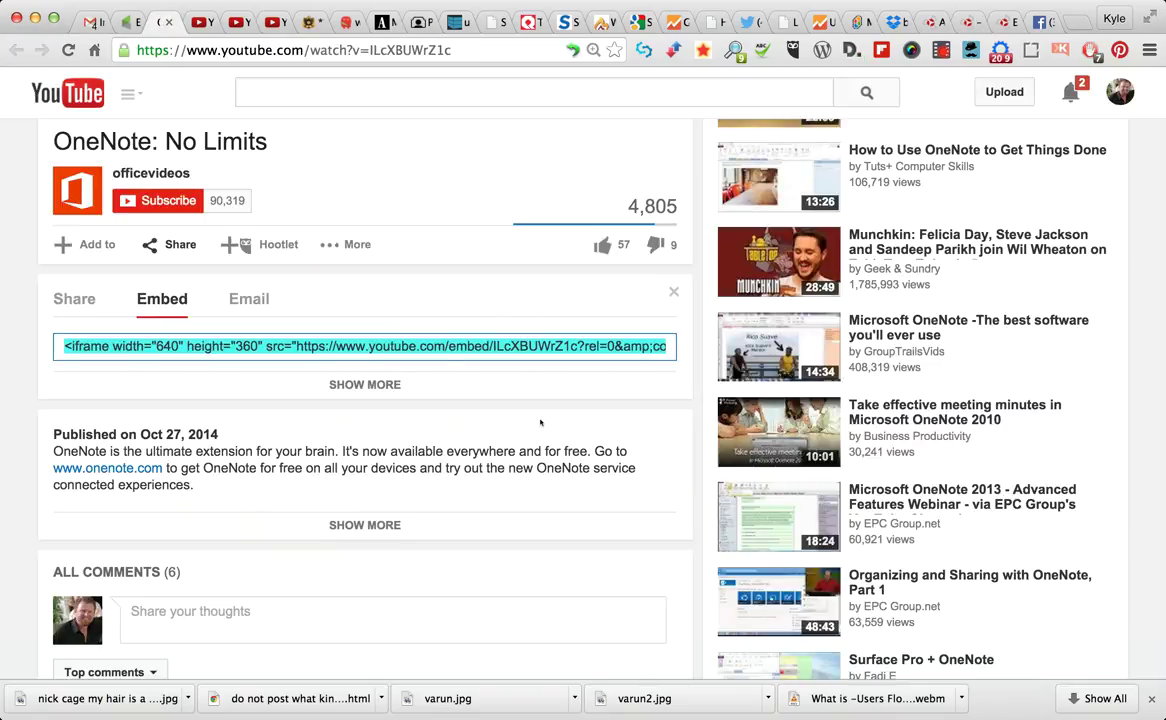
Uncheck 'Show video title and player actions' in YouTube's embed options, then return to WordPress
click(370, 382)
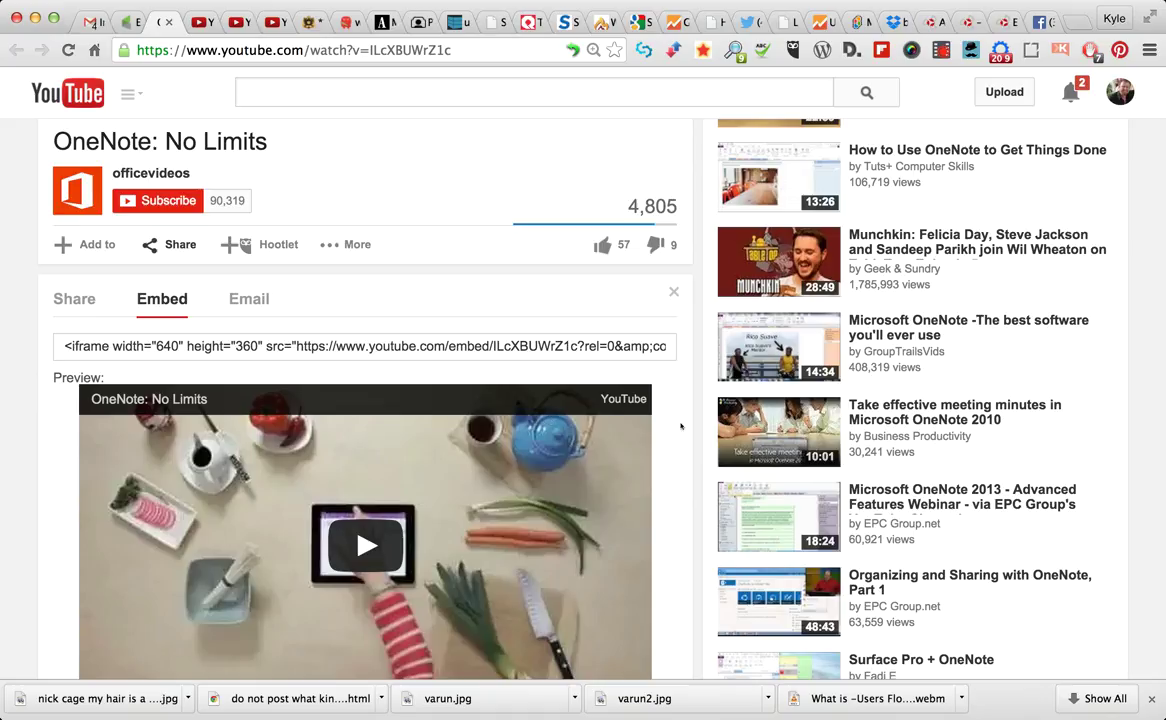
scroll(681, 426, down, 5)
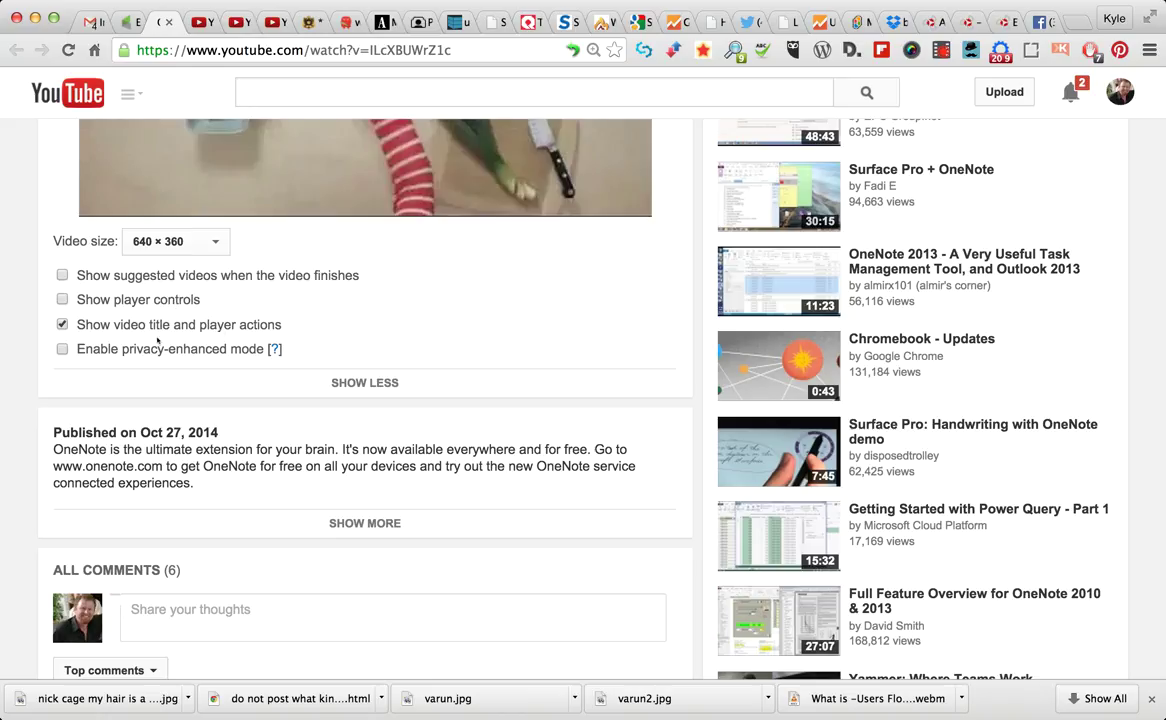
click(62, 325)
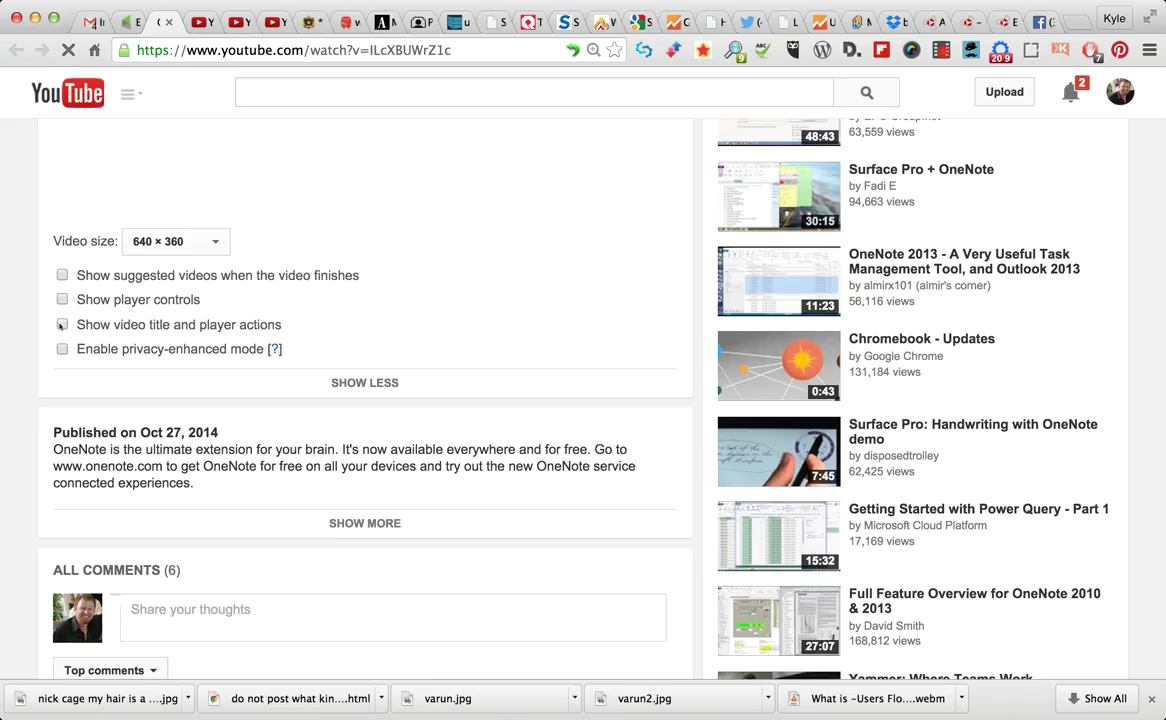
scroll(630, 280, up, 3)
scroll(630, 280, up, 3)
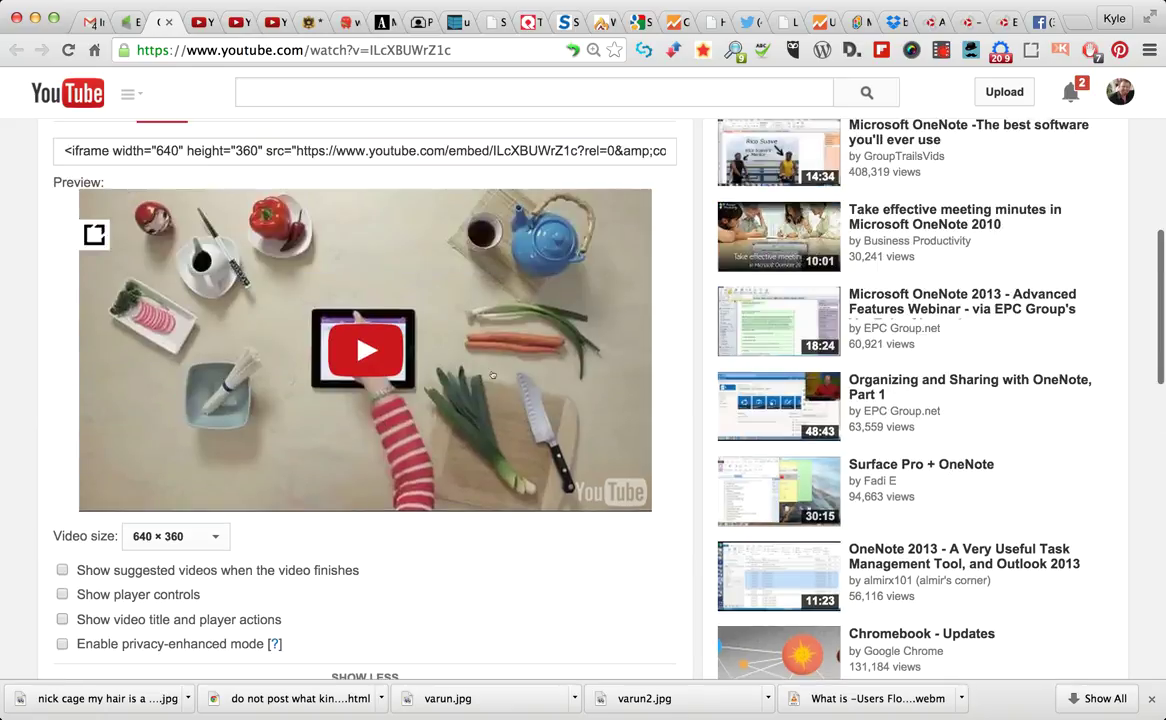
scroll(519, 527, down, 5)
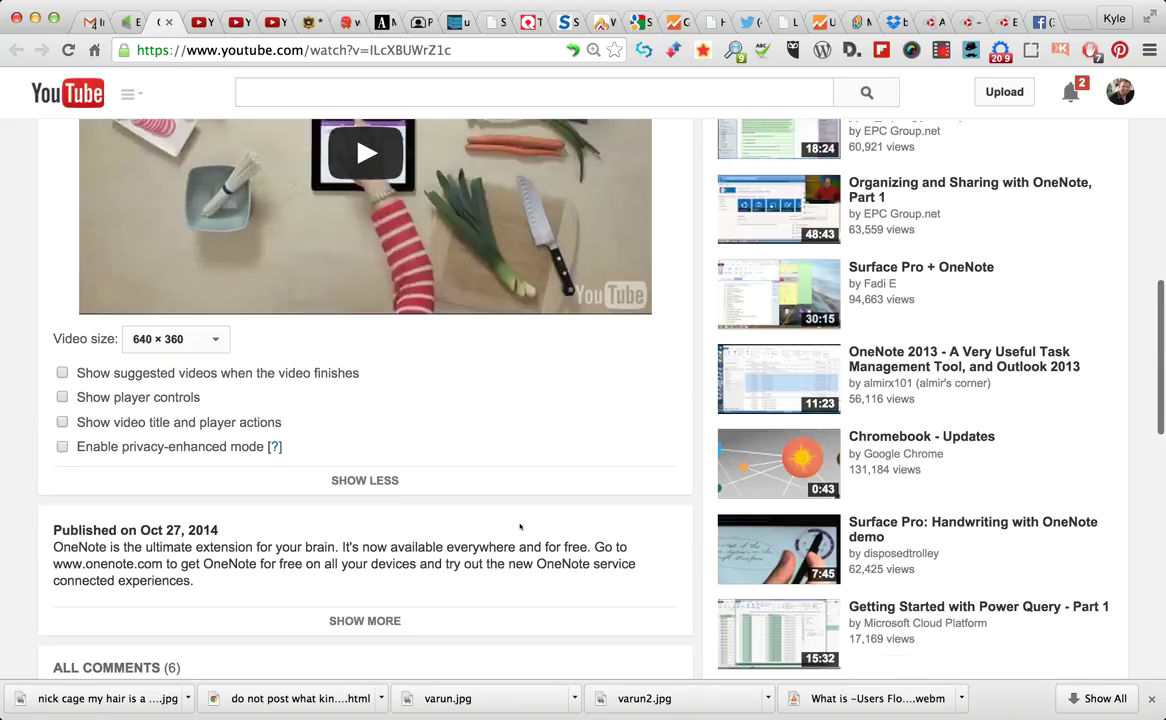
scroll(519, 527, up, 6)
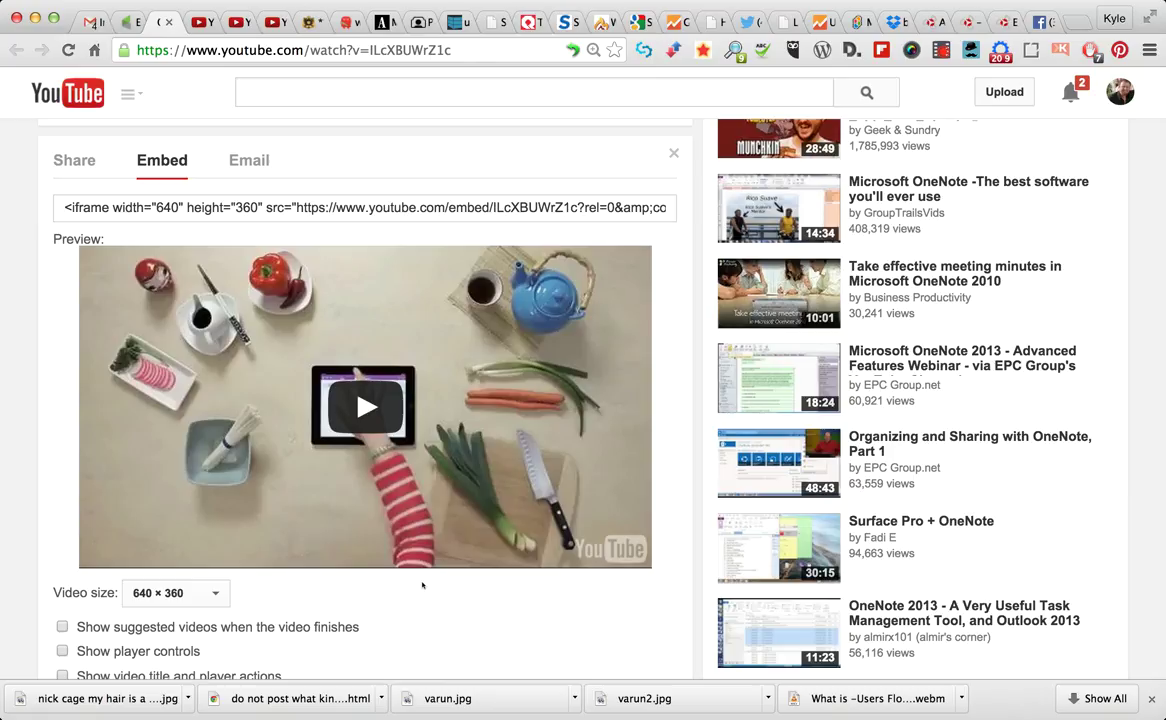
click(928, 22)
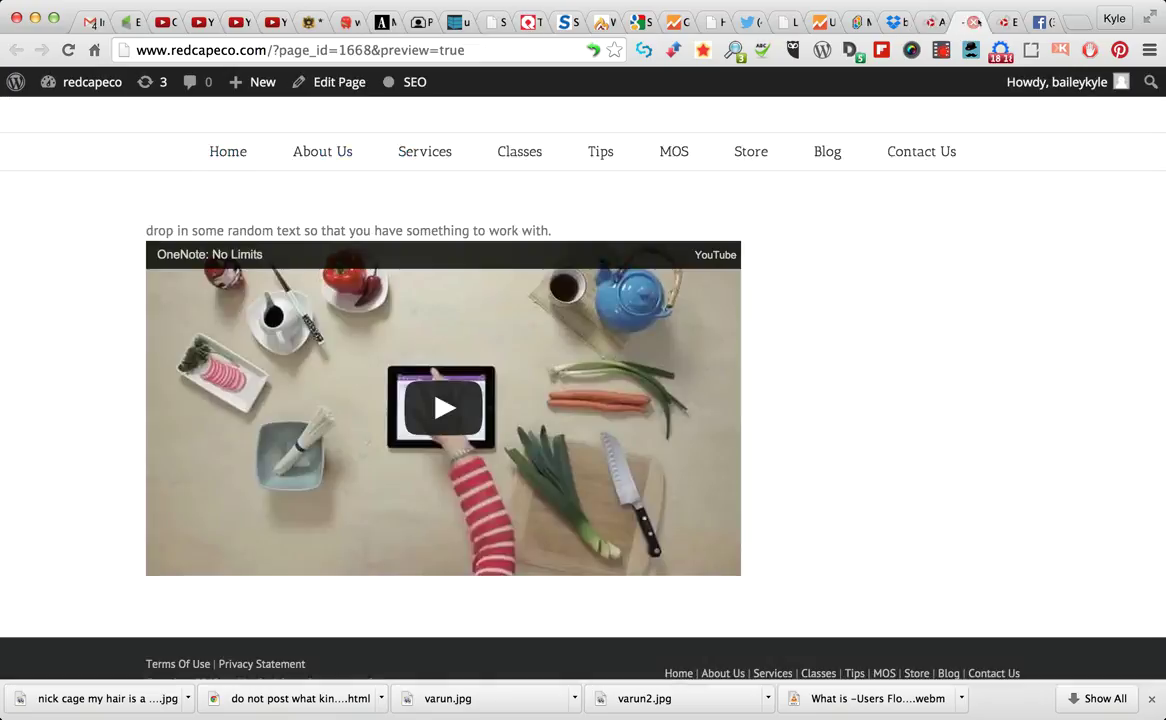
Open the Boot Camp page editor and preview the page
click(998, 21)
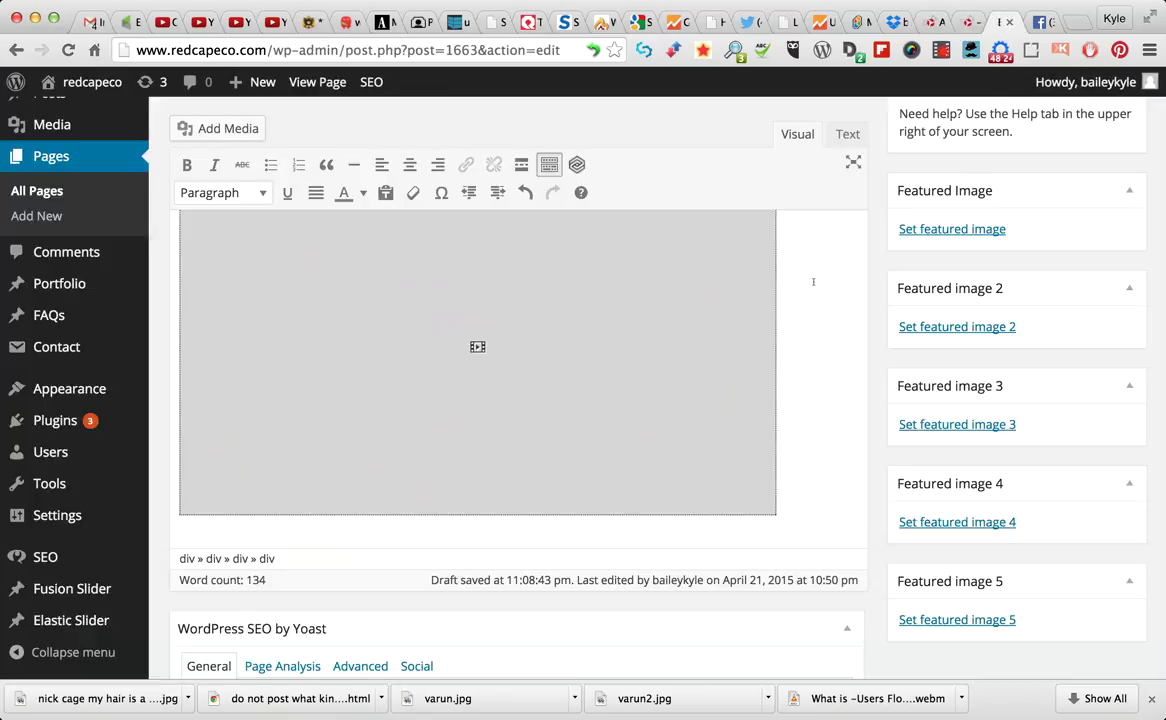
scroll(800, 394, down, 5)
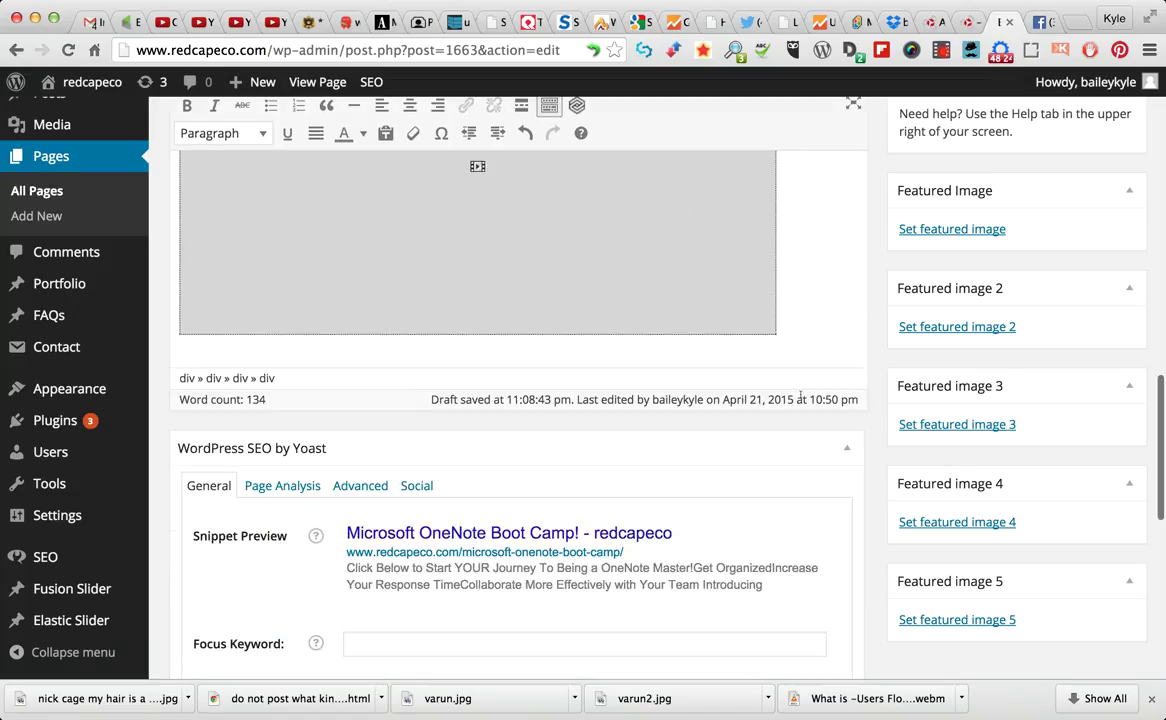
scroll(800, 394, up, 5)
scroll(800, 394, up, 5)
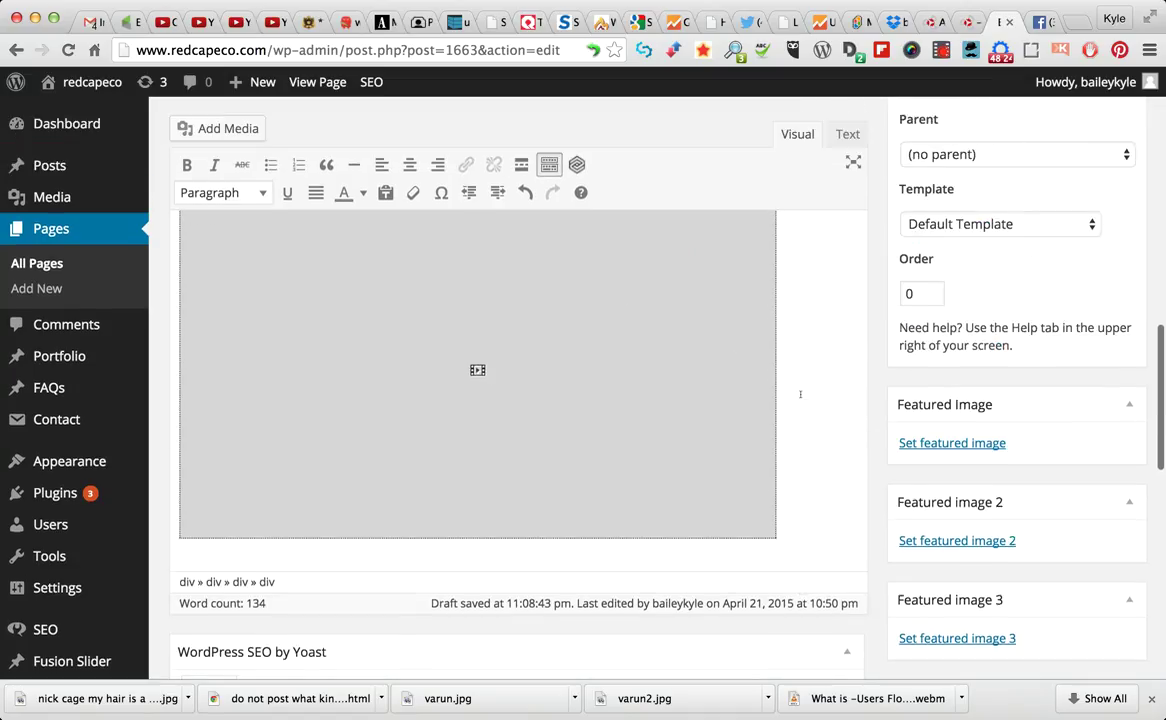
scroll(800, 394, up, 5)
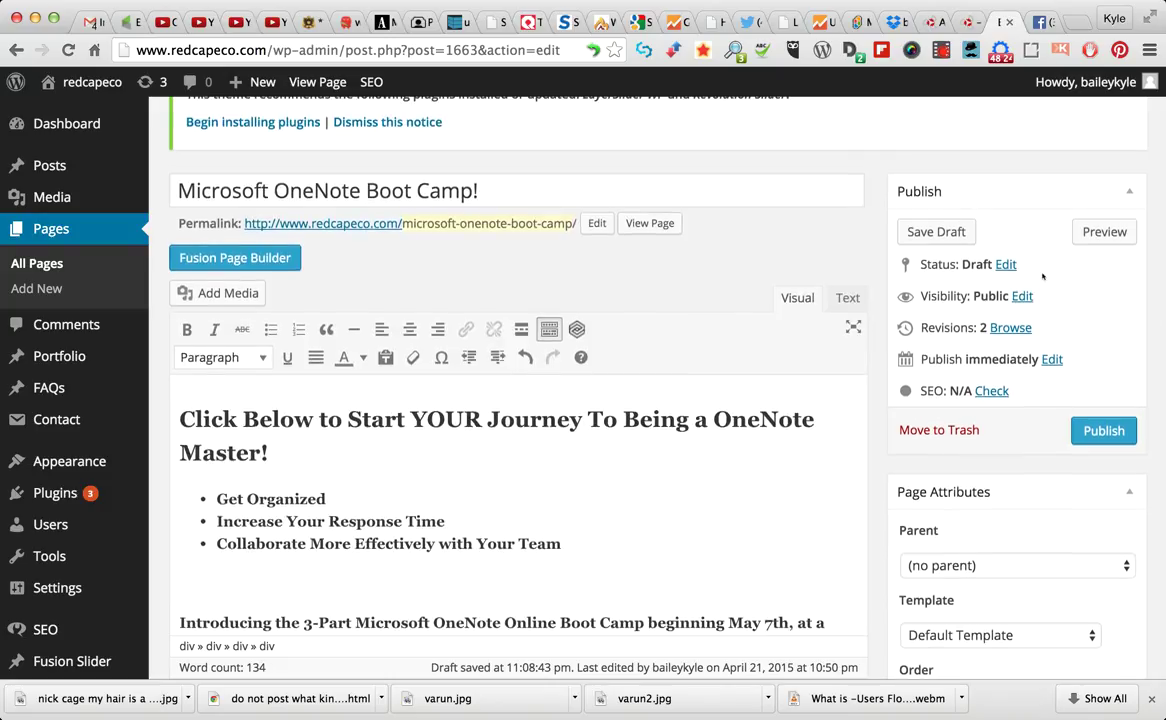
click(1106, 231)
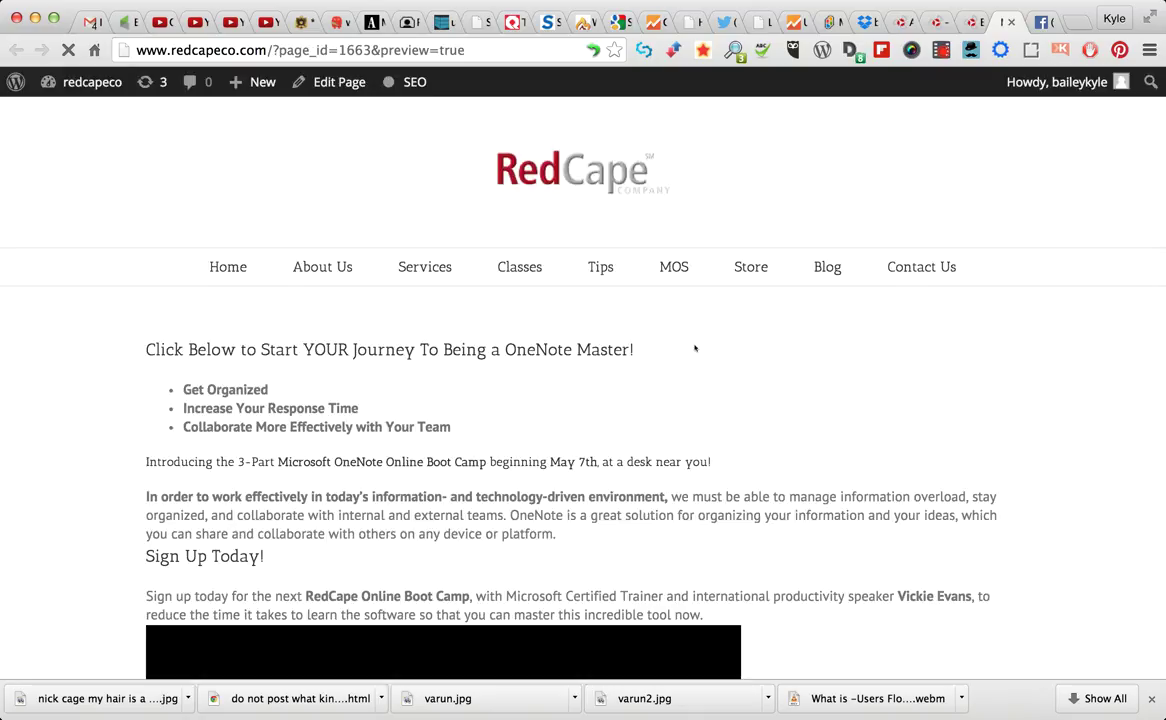
Scroll through the preview to check the intro text, Sign Up Today heading and embedded video
scroll(695, 348, down, 4)
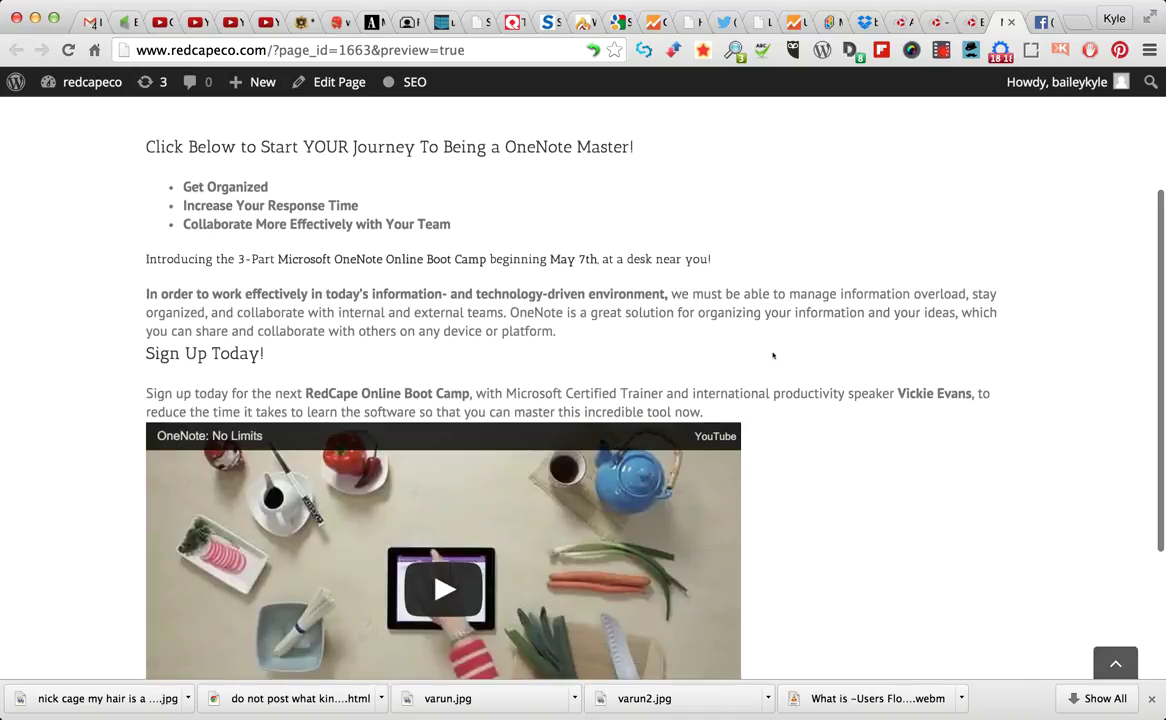
scroll(800, 370, down, 4)
scroll(822, 385, up, 1)
scroll(822, 385, up, 3)
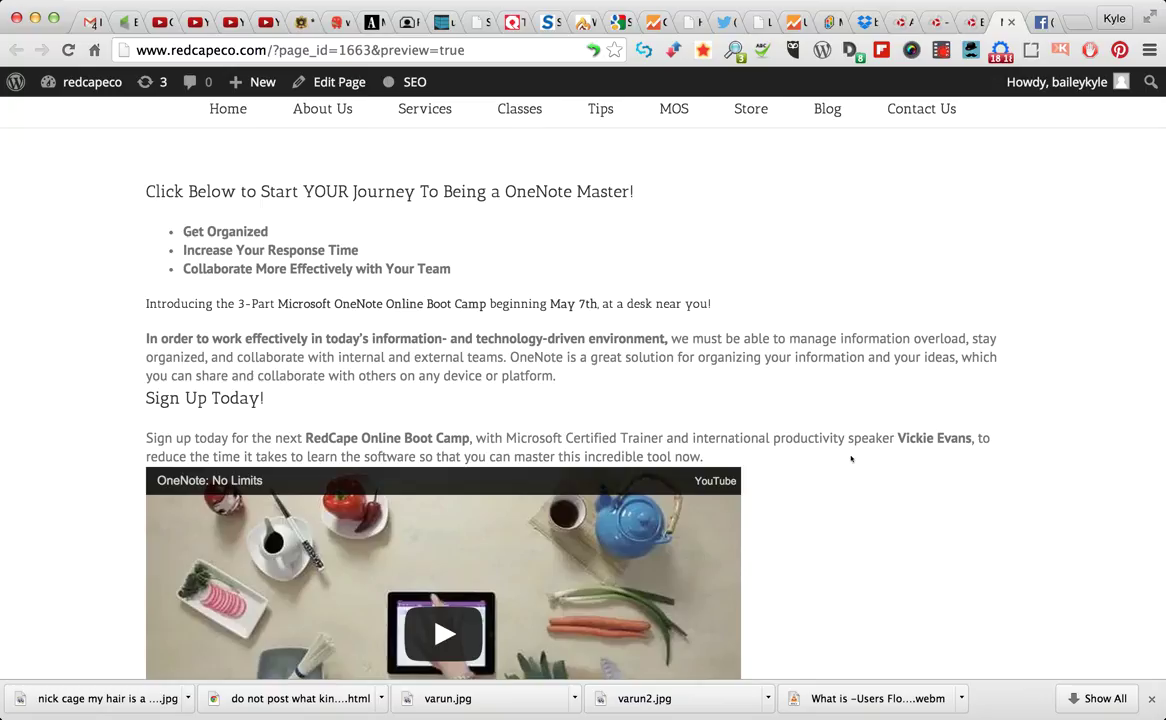
scroll(849, 461, down, 5)
scroll(849, 460, up, 3)
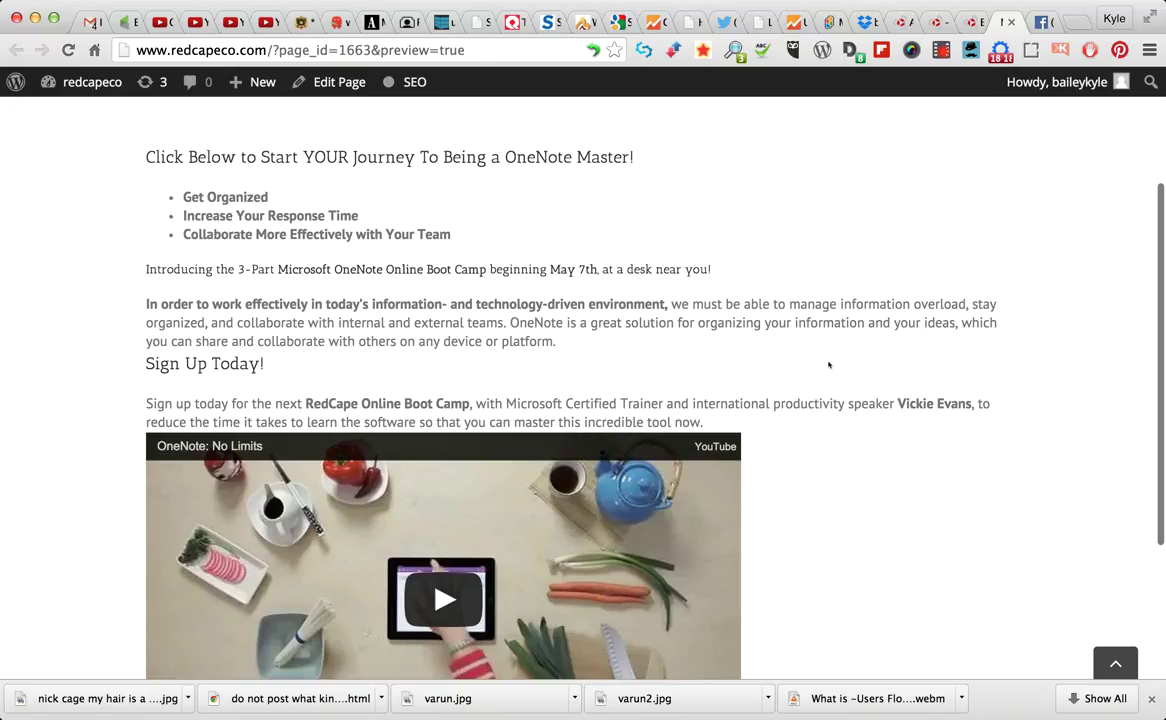
scroll(829, 365, up, 2)
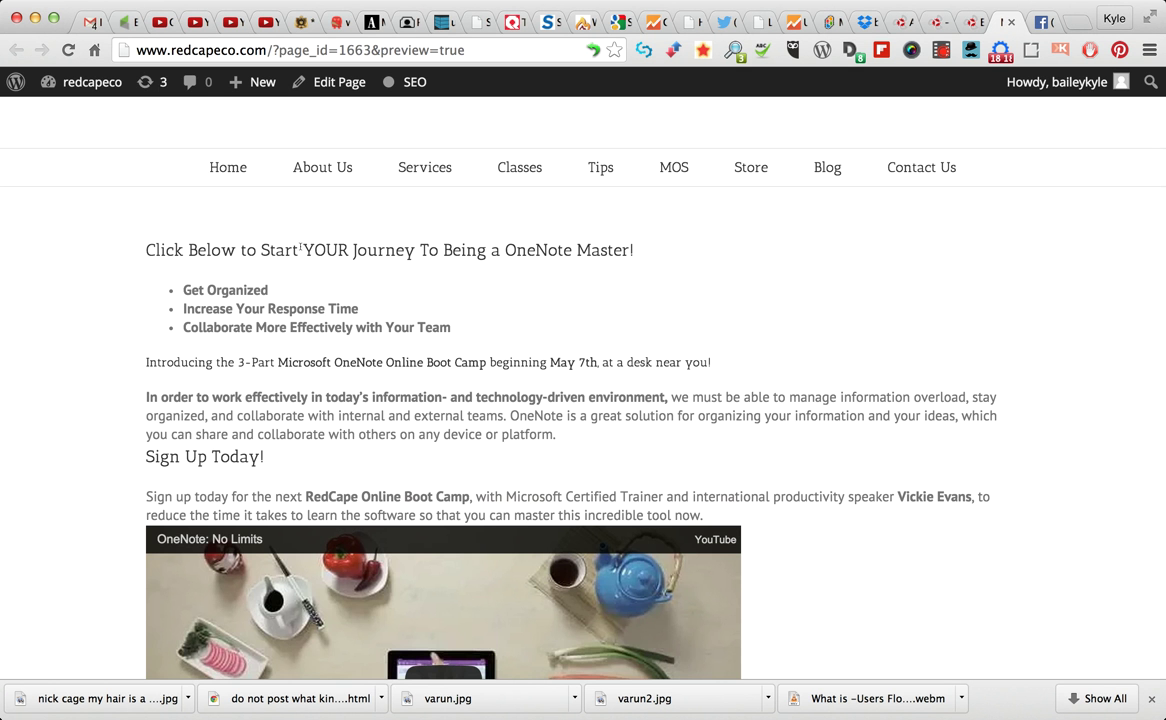
key(super+2)
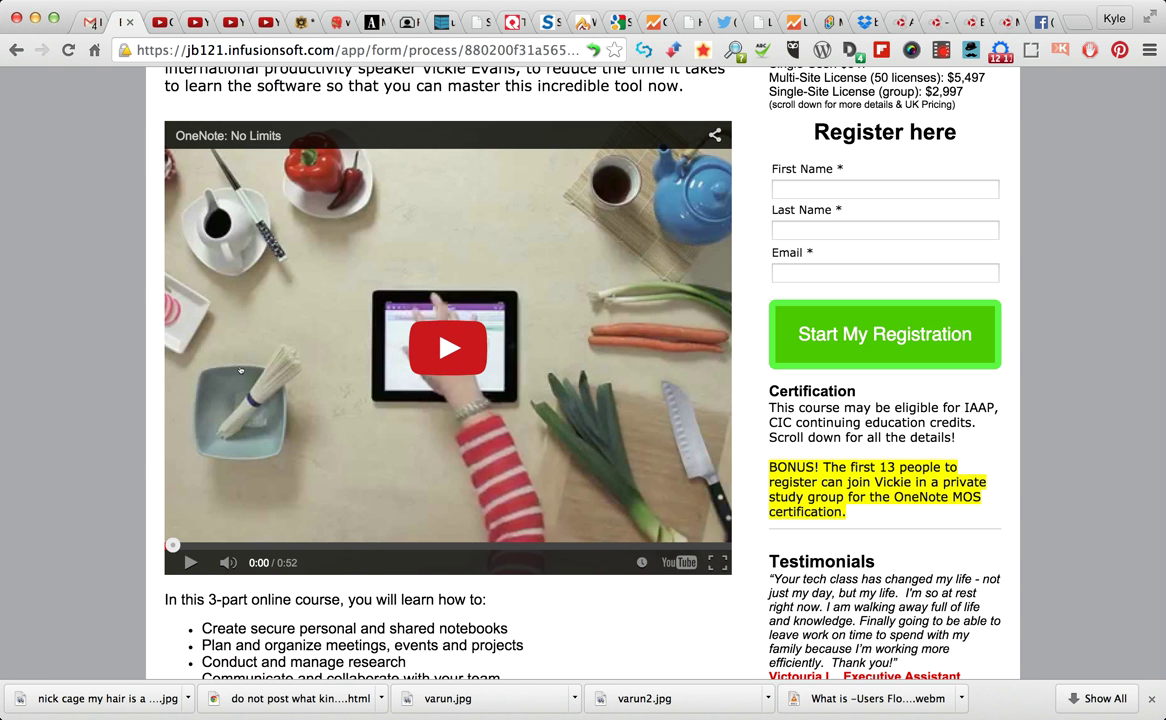
scroll(47, 455, up, 12)
scroll(209, 298, down, 5)
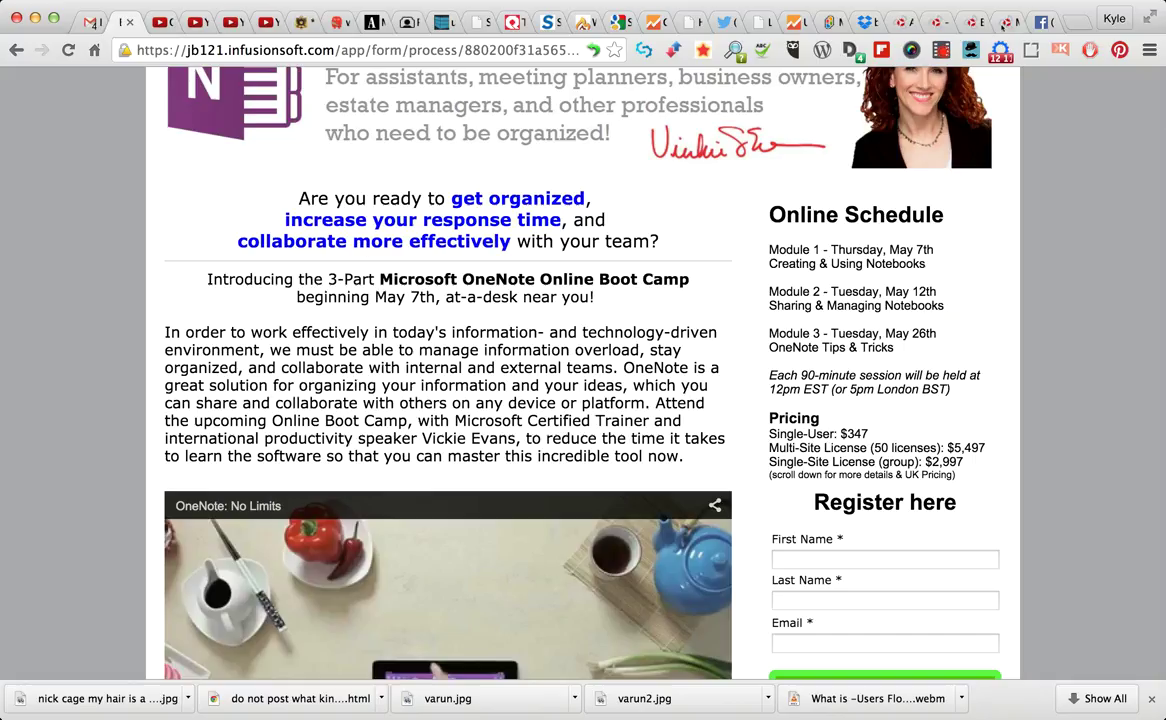
key(ctrl+Tab)
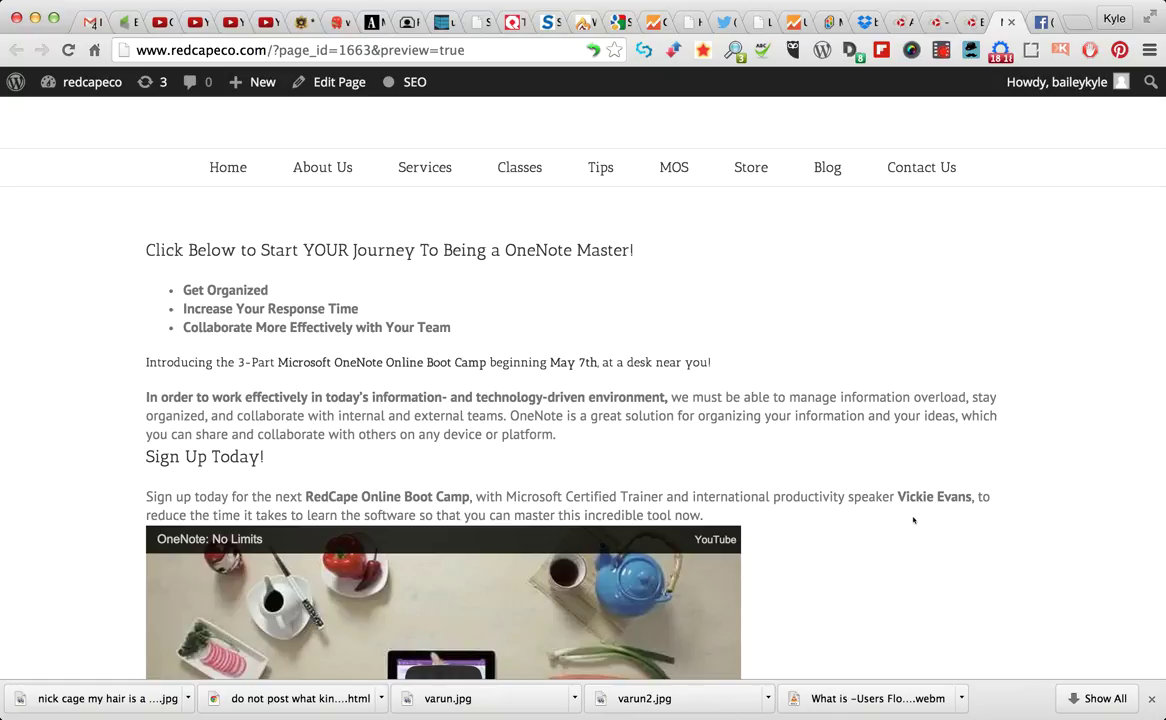
Scroll the preview, then return to the 'Microsoft OneNote Boot Camp!' page editor
scroll(913, 520, down, 5)
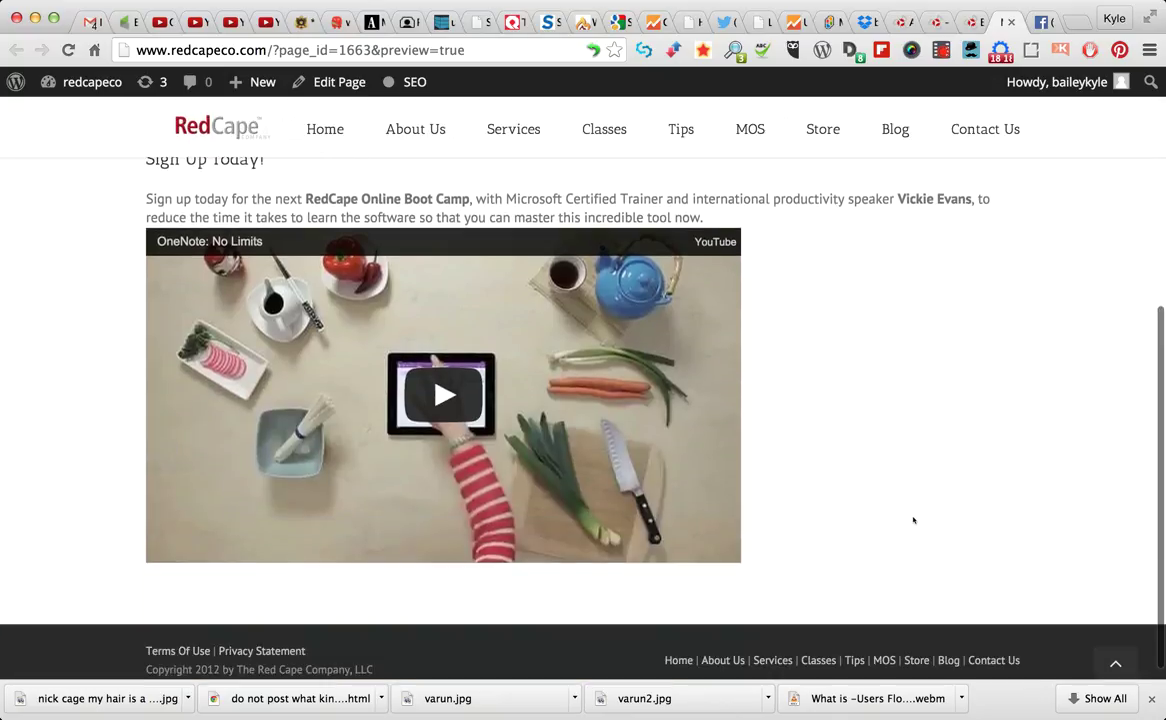
scroll(913, 520, up, 4)
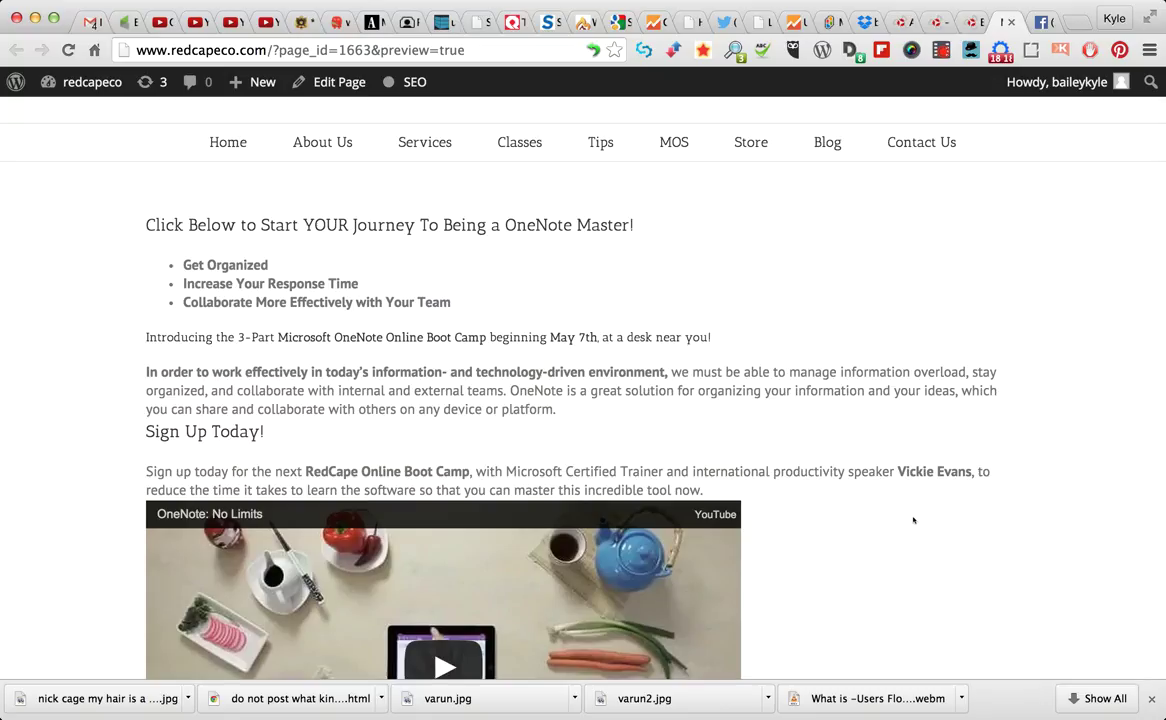
click(1010, 21)
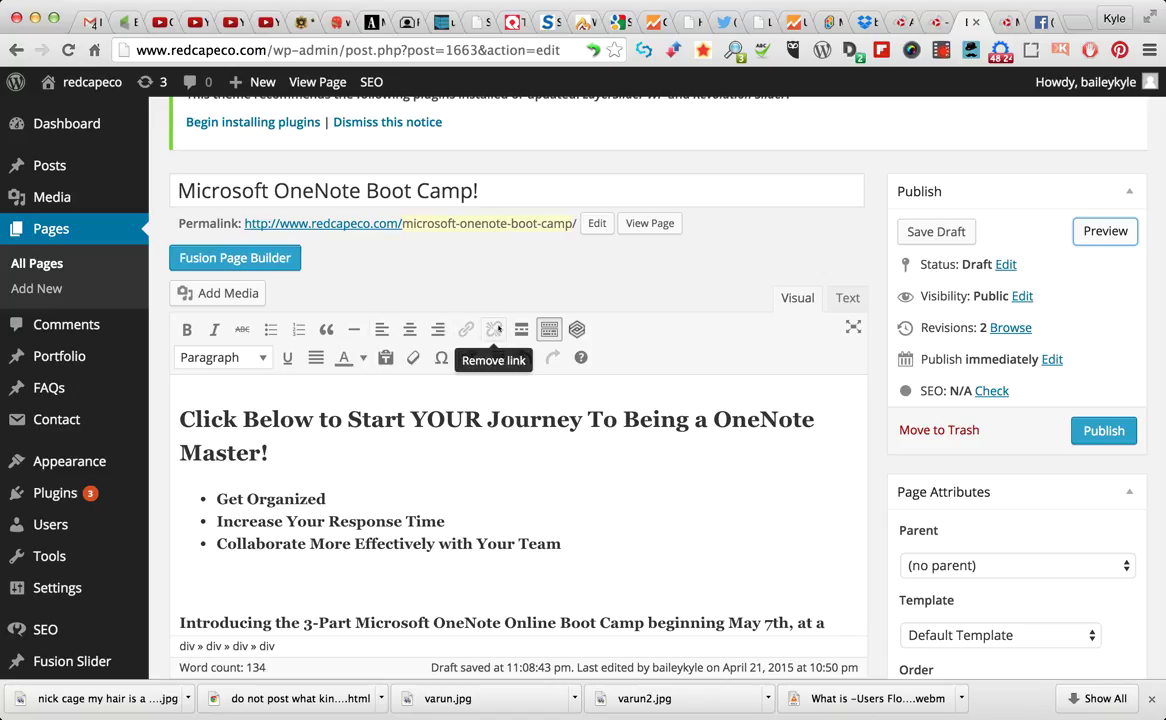
click(549, 330)
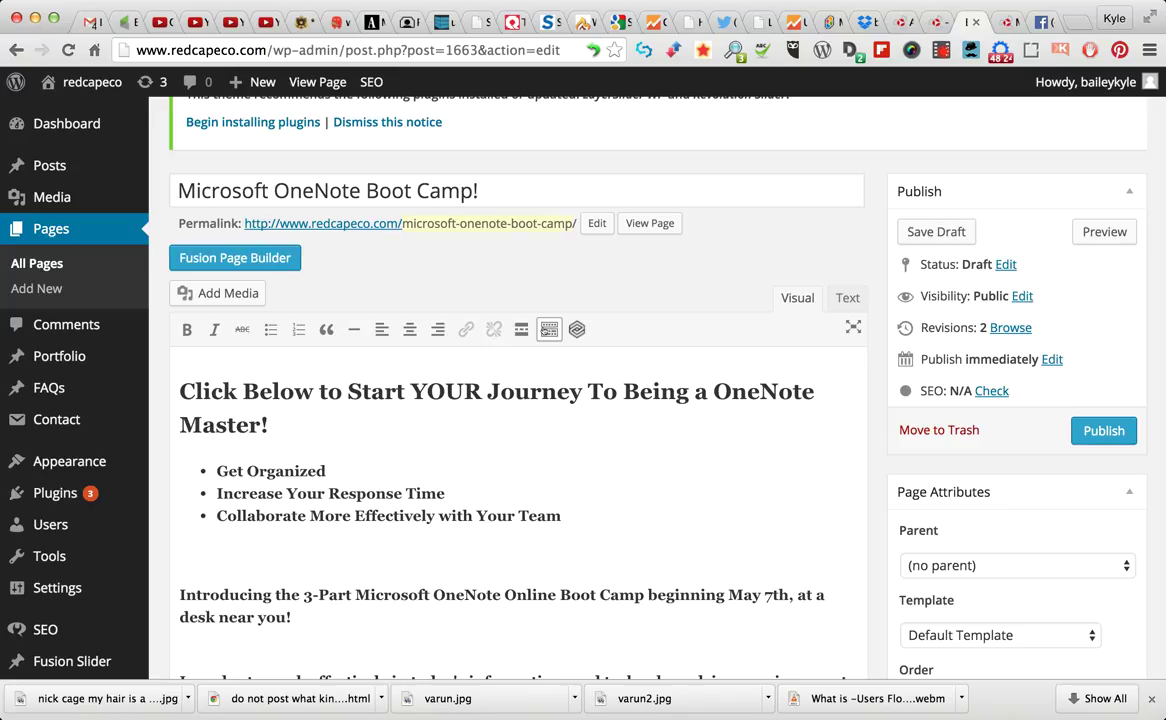
click(549, 330)
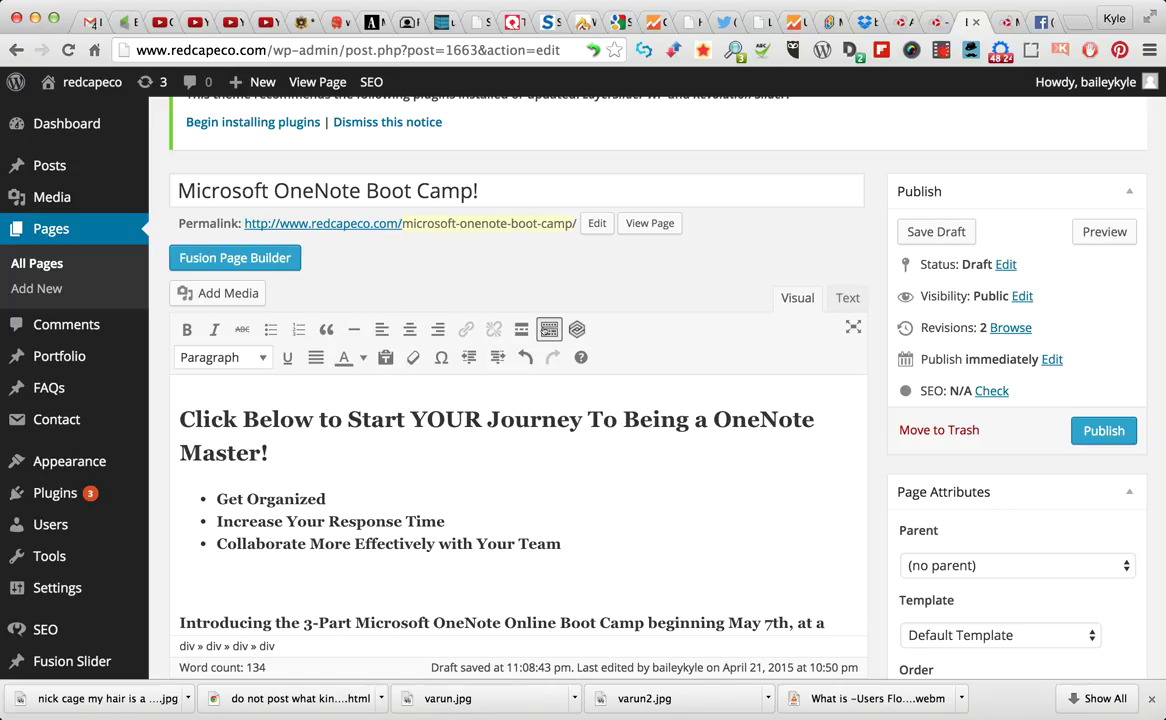
click(549, 330)
click(549, 330)
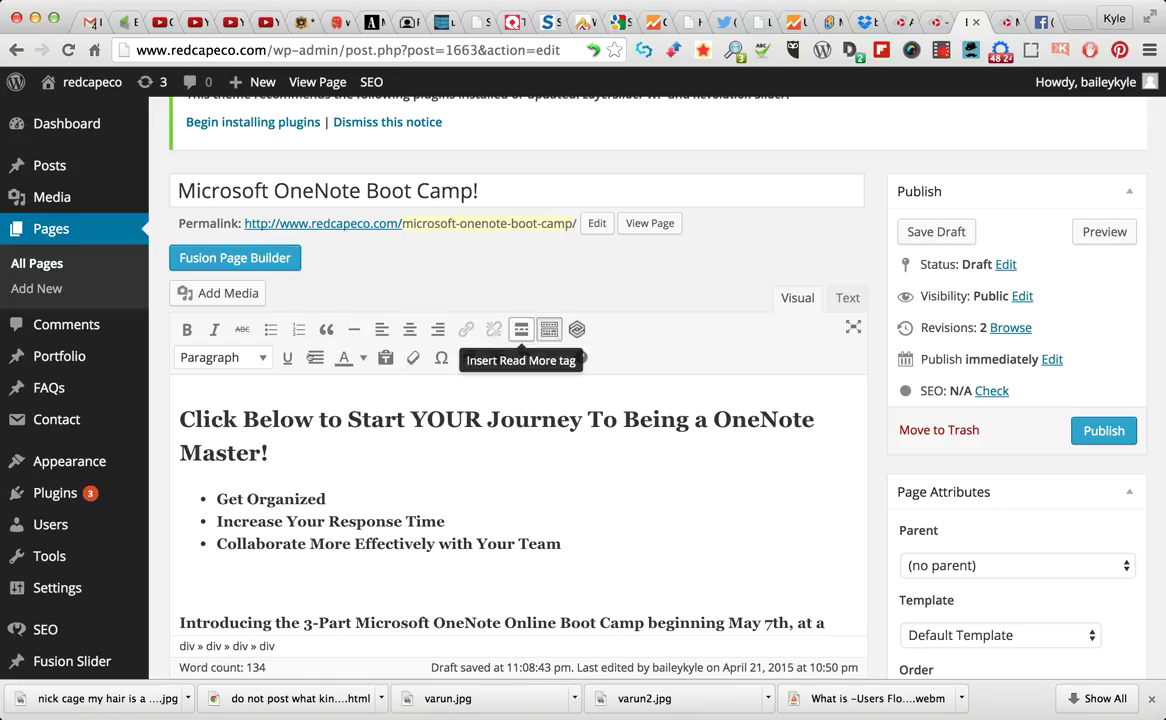
click(549, 330)
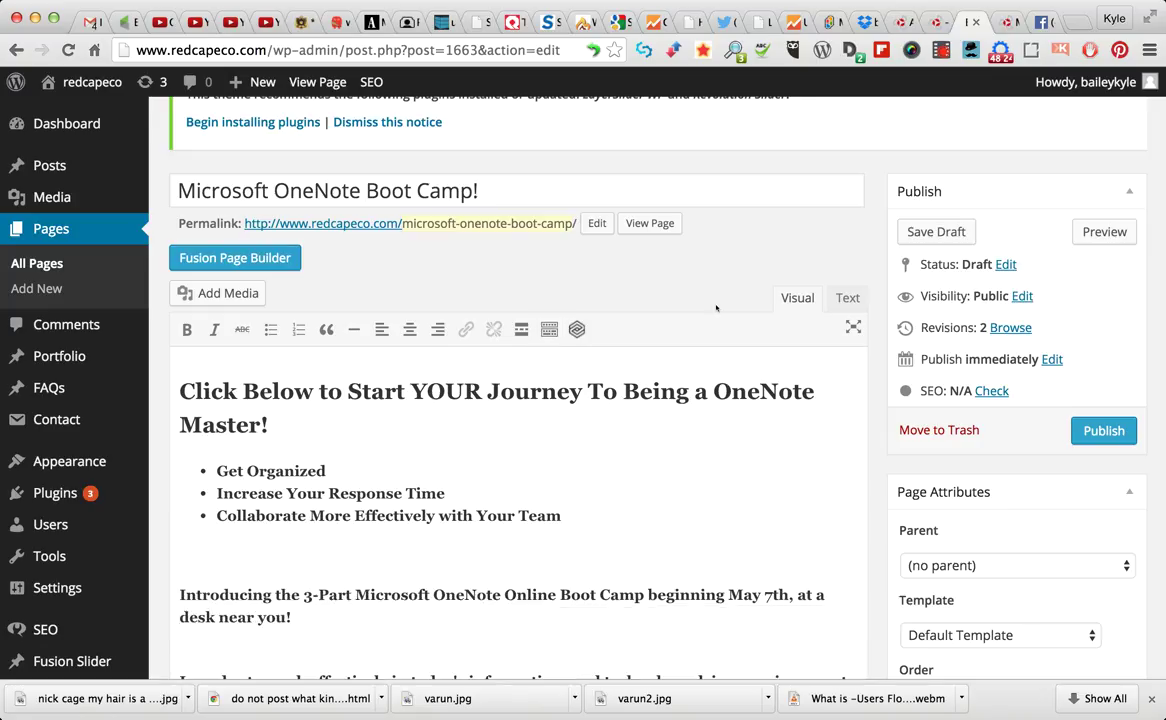
click(549, 330)
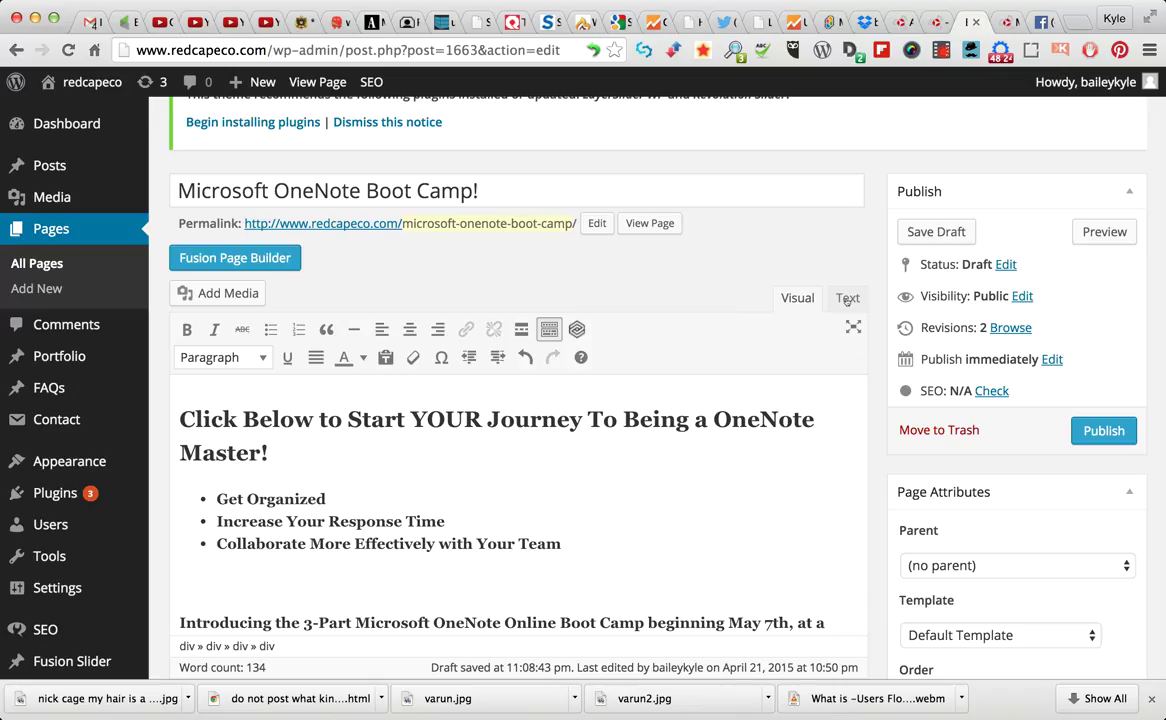
In Text view, add a blank line at the top of the page's HTML
click(847, 299)
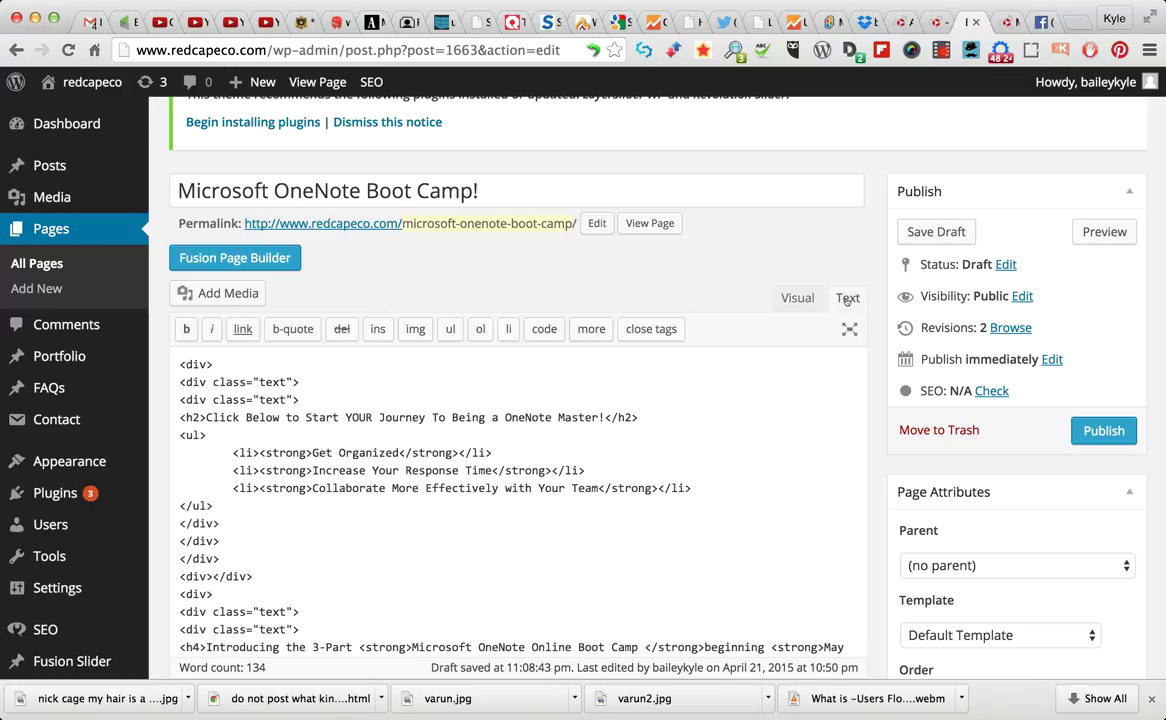
click(178, 364)
key(Return)
key(Return)
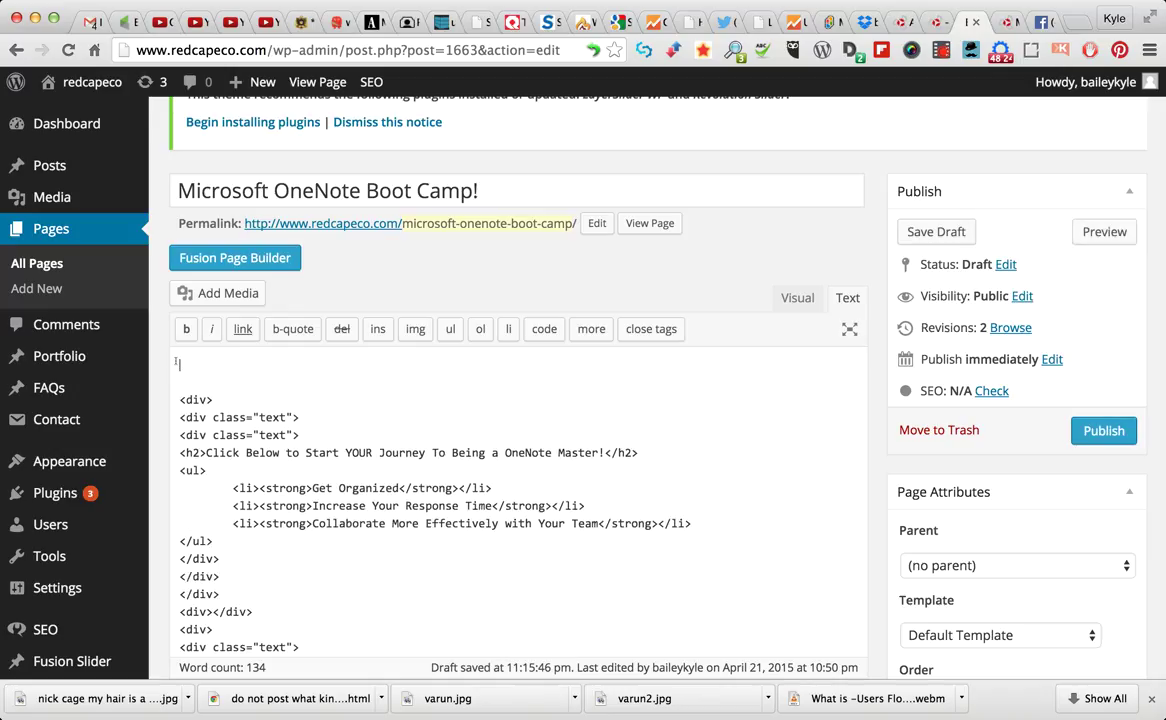
Open Add Media on the Media Library tab and scroll through the uploaded images
click(224, 293)
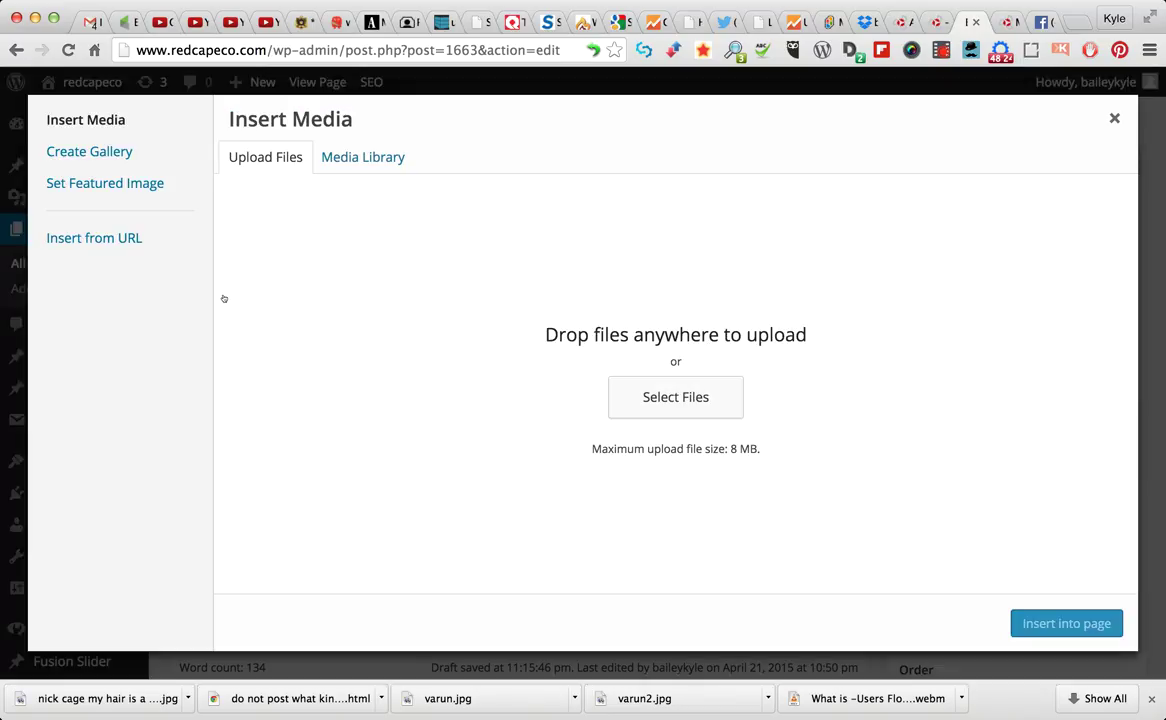
click(358, 155)
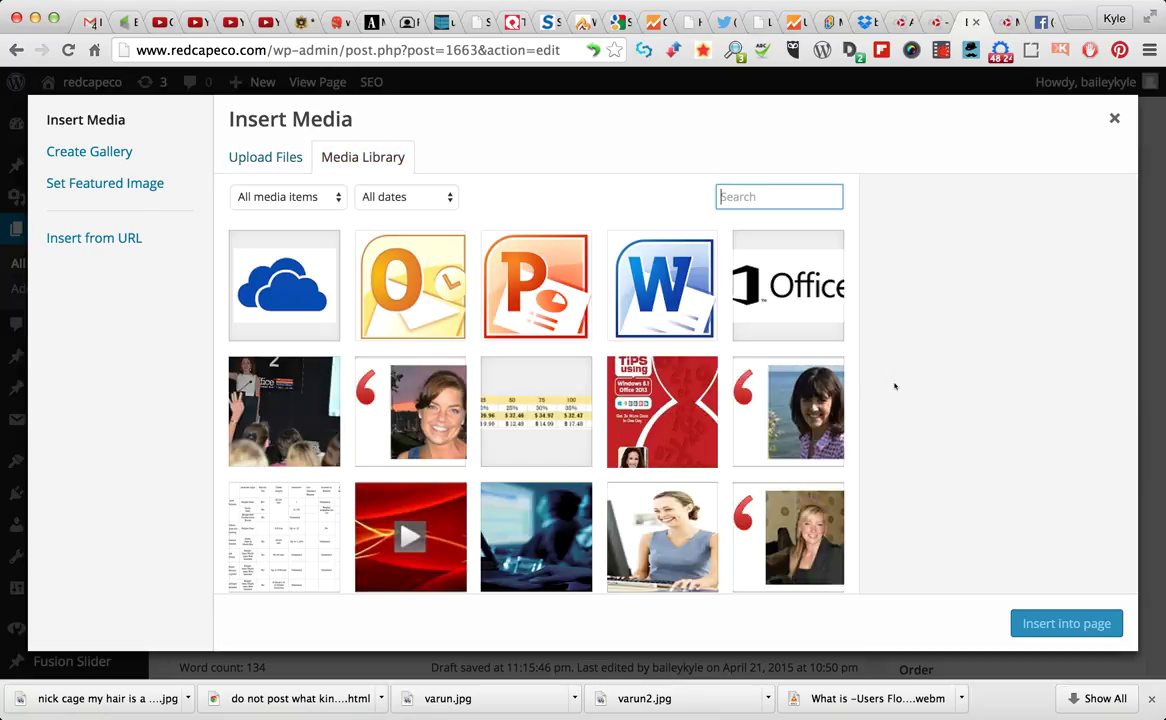
scroll(675, 412, down, 2)
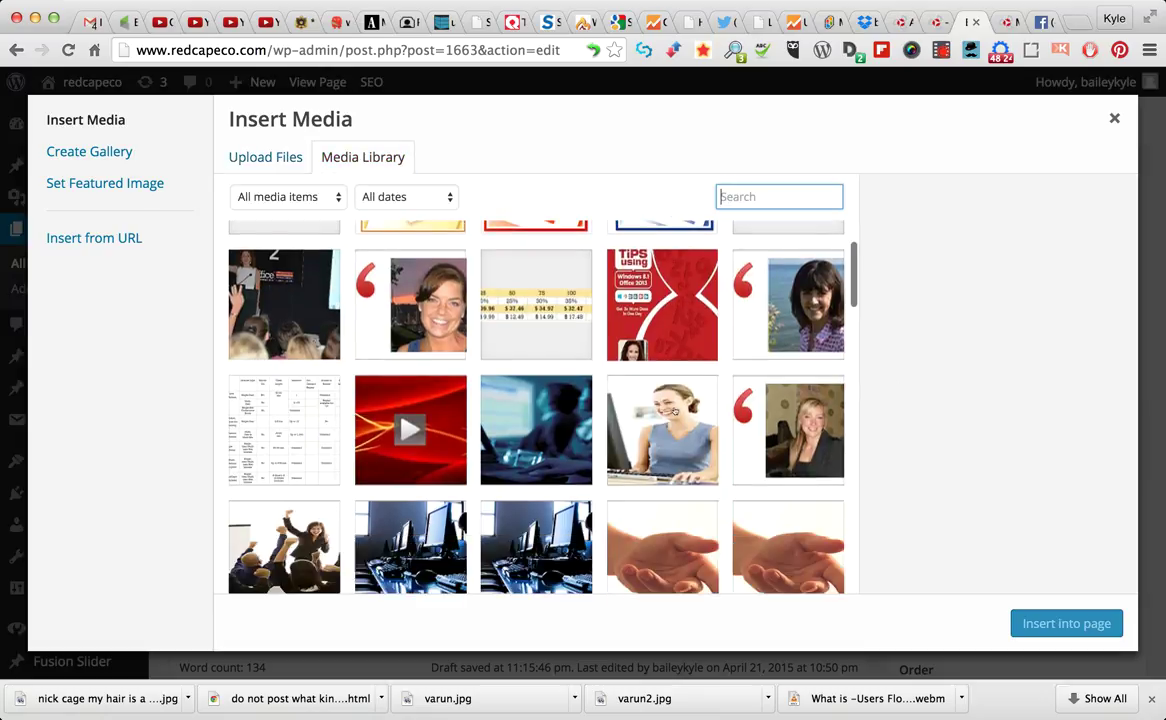
scroll(675, 412, down, 7)
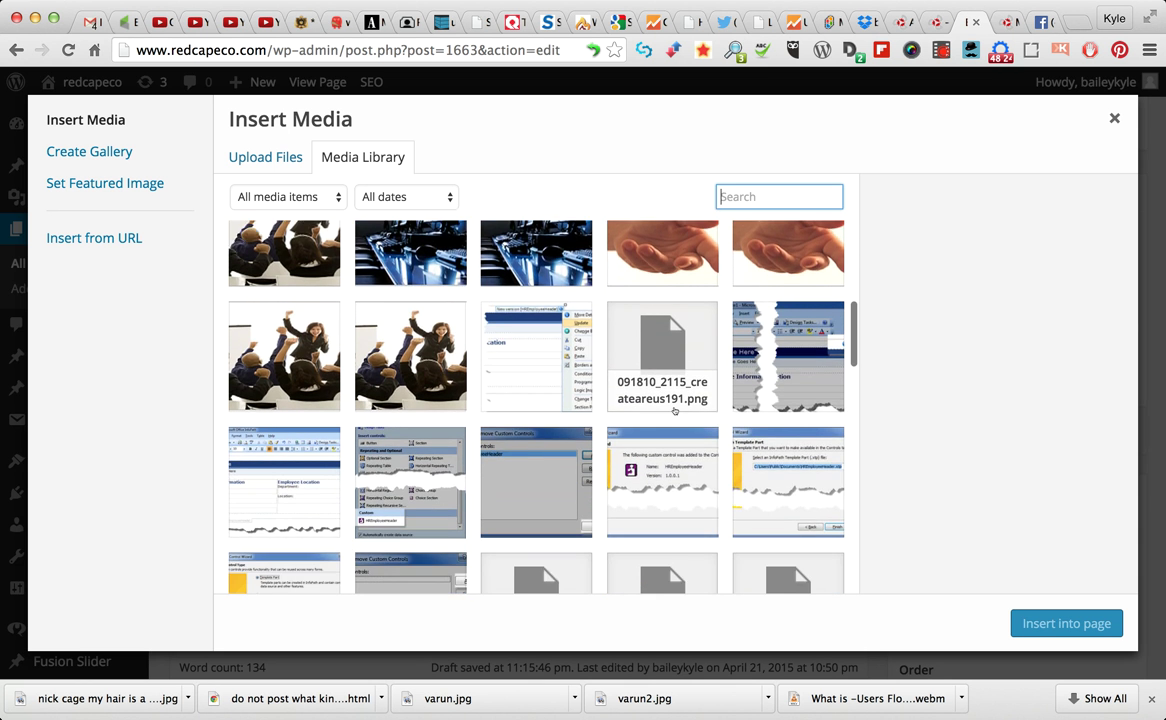
scroll(675, 412, down, 10)
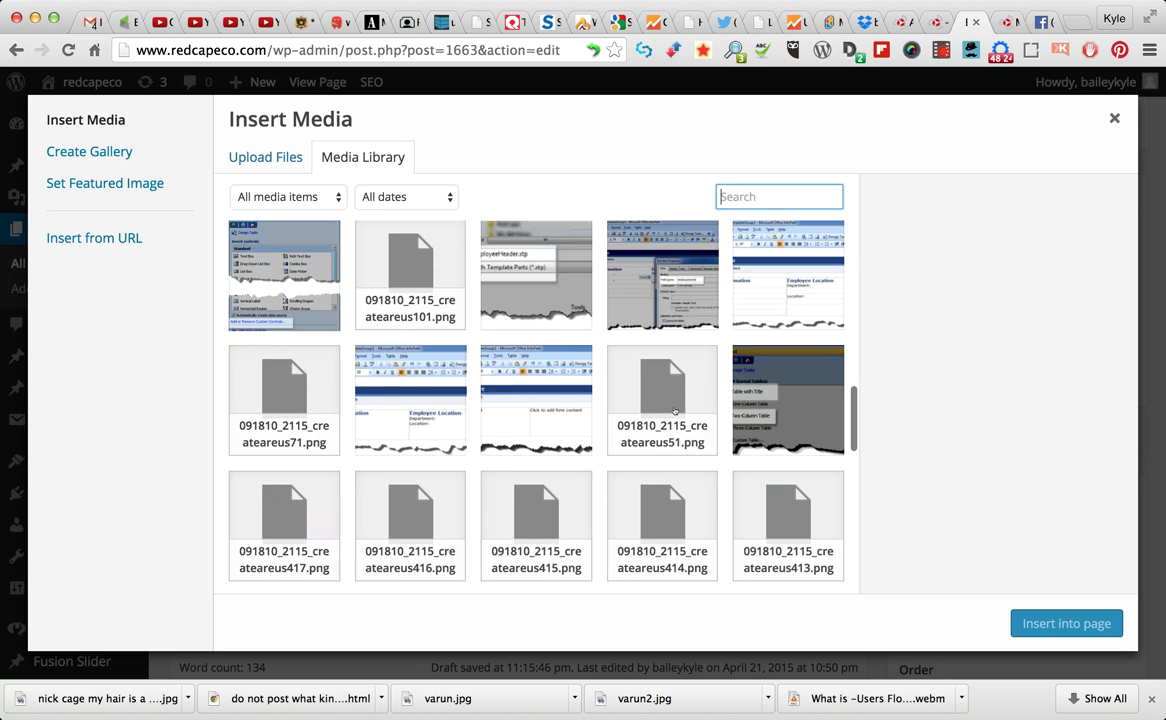
scroll(675, 412, down, 10)
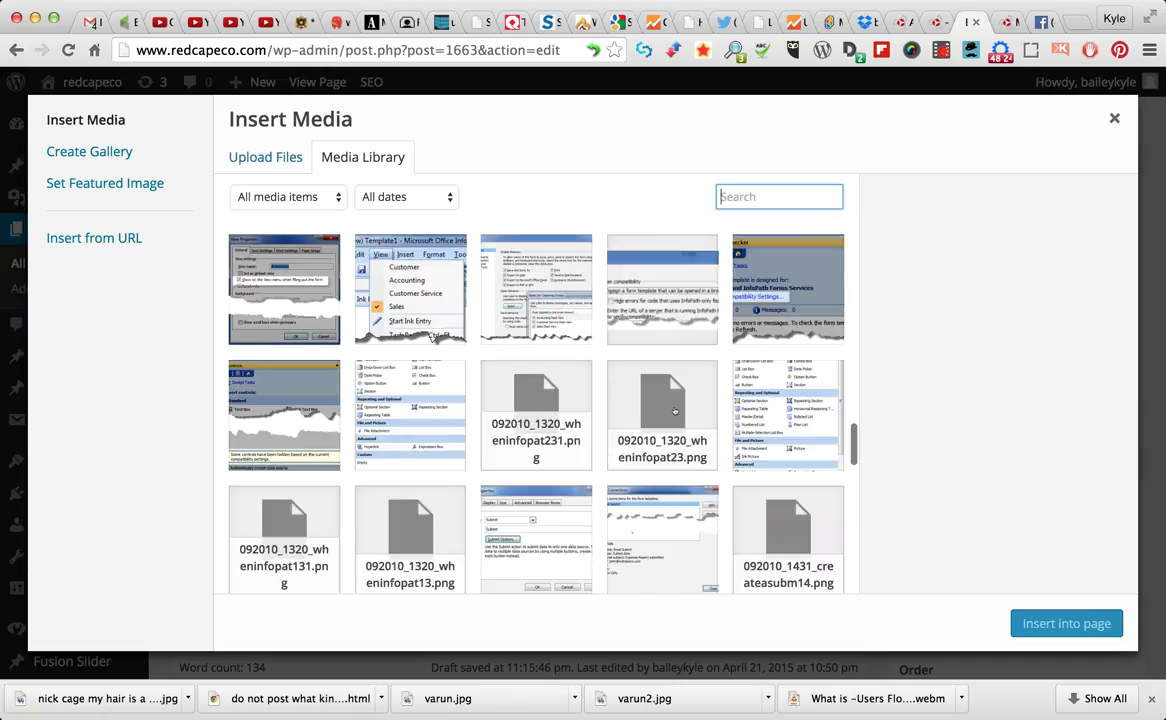
scroll(675, 412, down, 10)
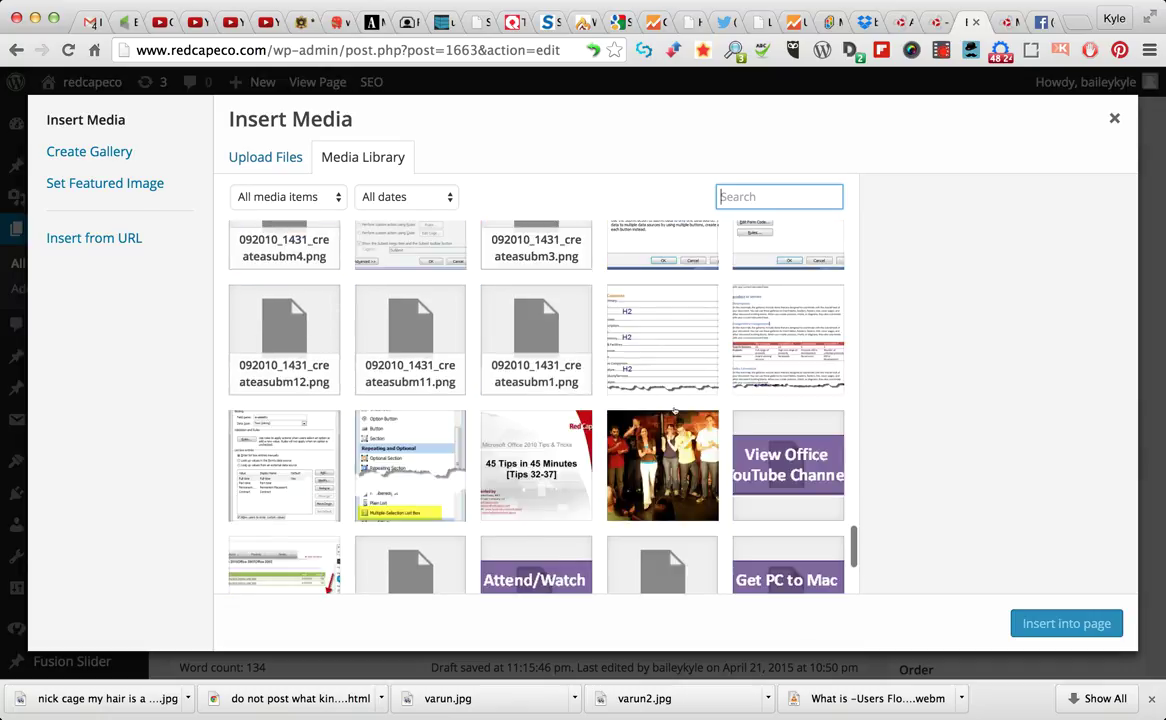
scroll(674, 410, down, 5)
scroll(674, 410, down, 5)
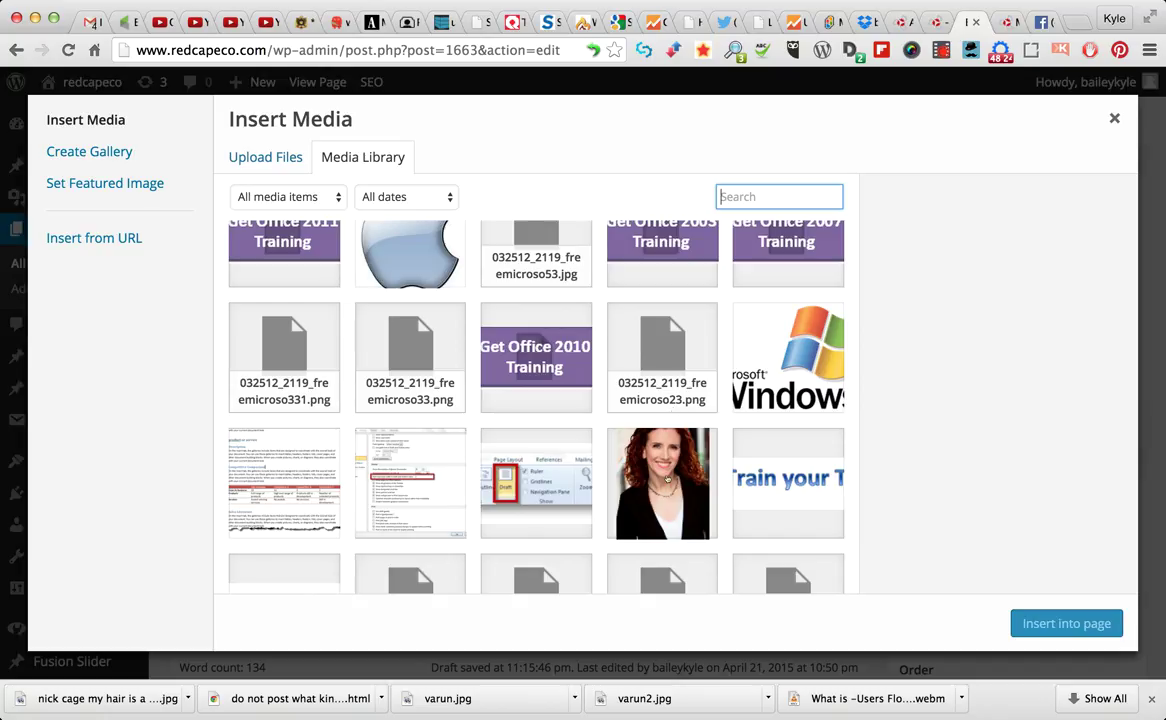
Pick the red-haired woman's 100×150 portrait in the Media Library and blank out its title
click(667, 480)
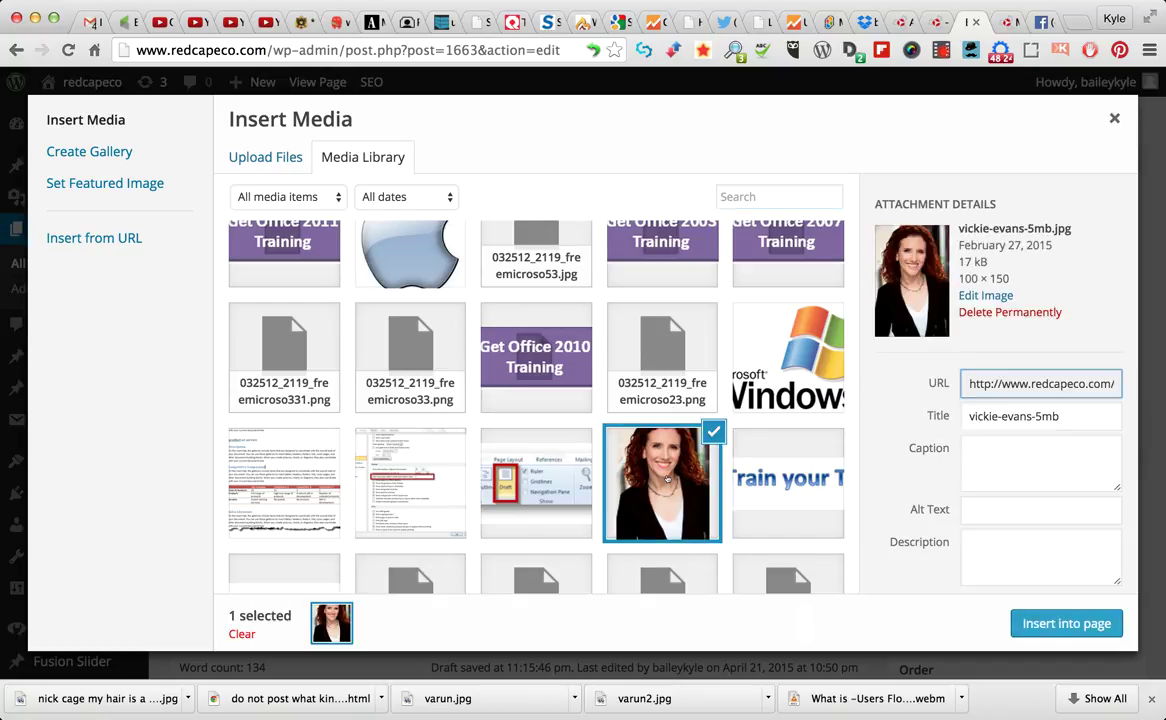
scroll(890, 434, down, 3)
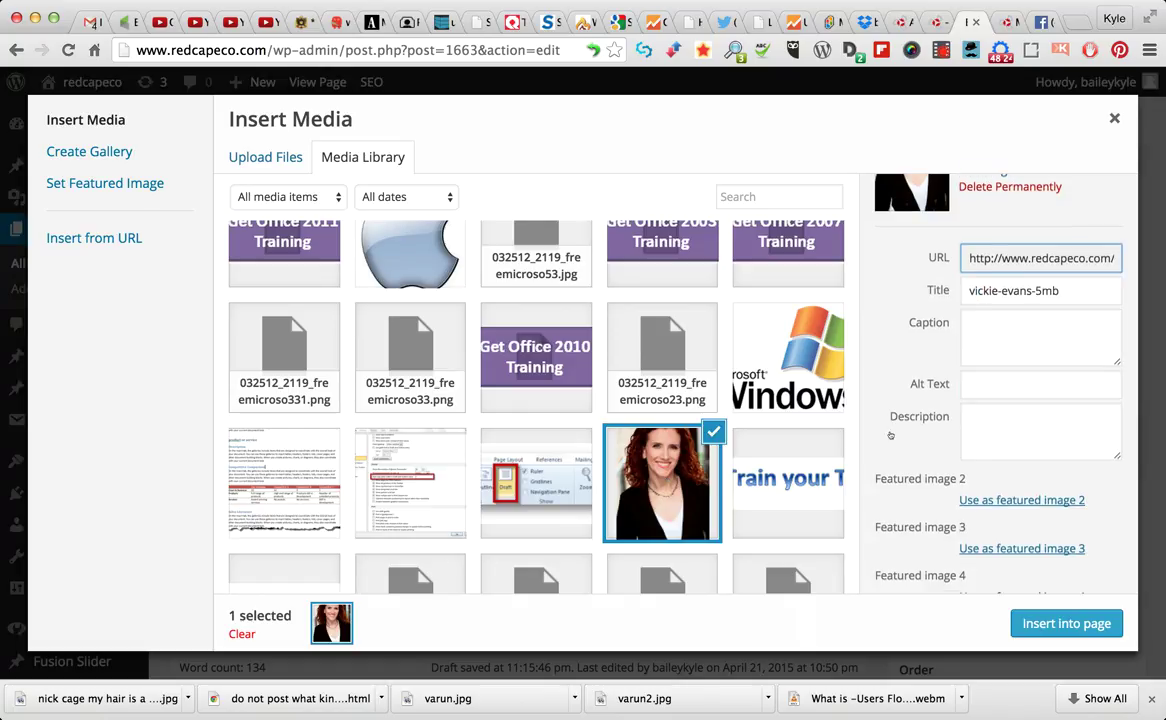
scroll(890, 435, up, 2)
triple_click(1108, 352)
text(v)
key(BackSpace)
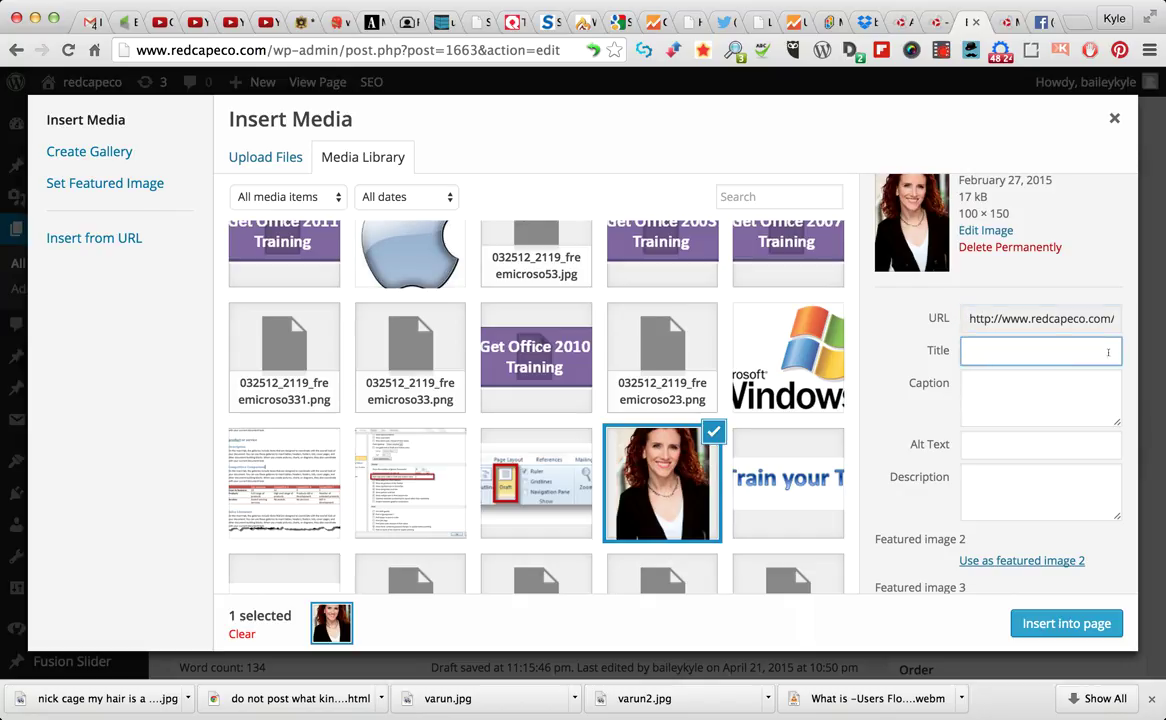
click(488, 334)
click(650, 468)
click(1047, 397)
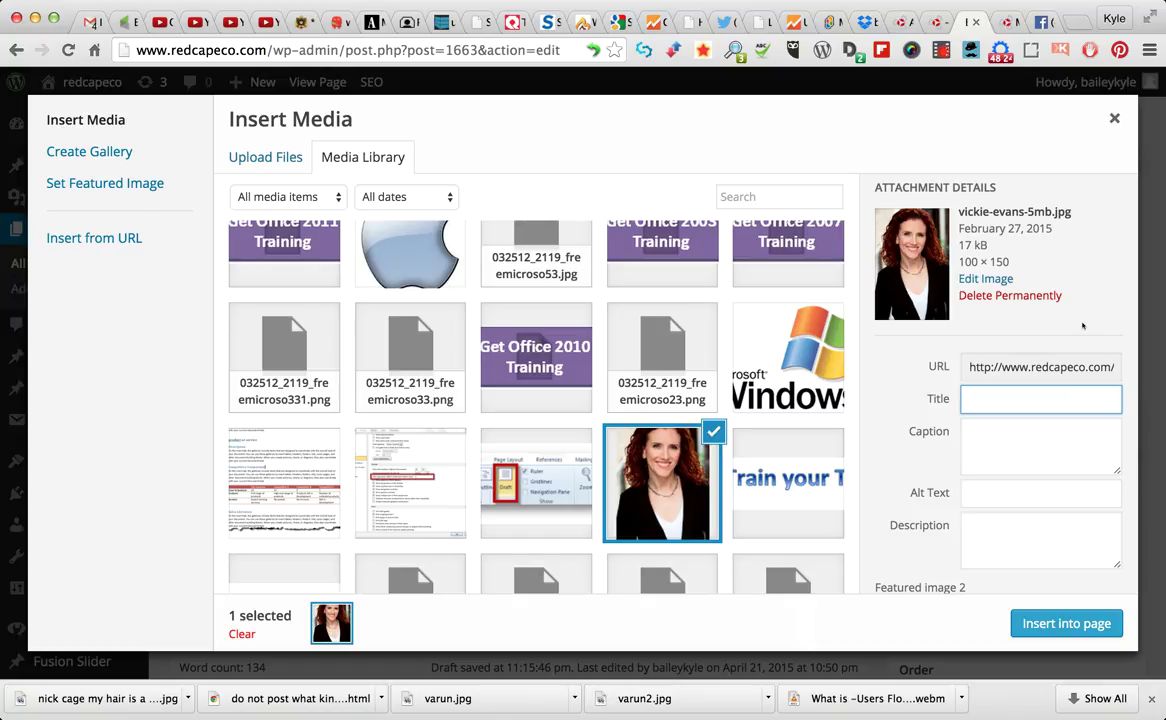
Set the photo title to the trainer's name and alt text to her name plus 'Microsoft Office Trainer, One Note Webinar'
key(Tab)
key(Tab)
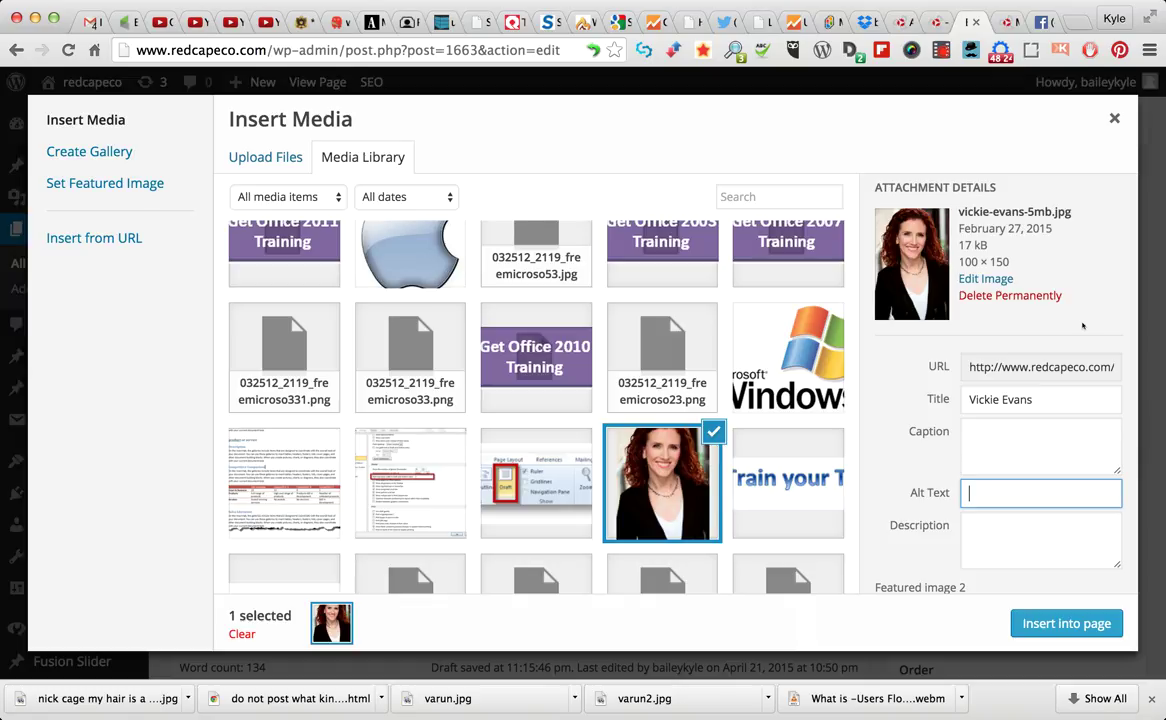
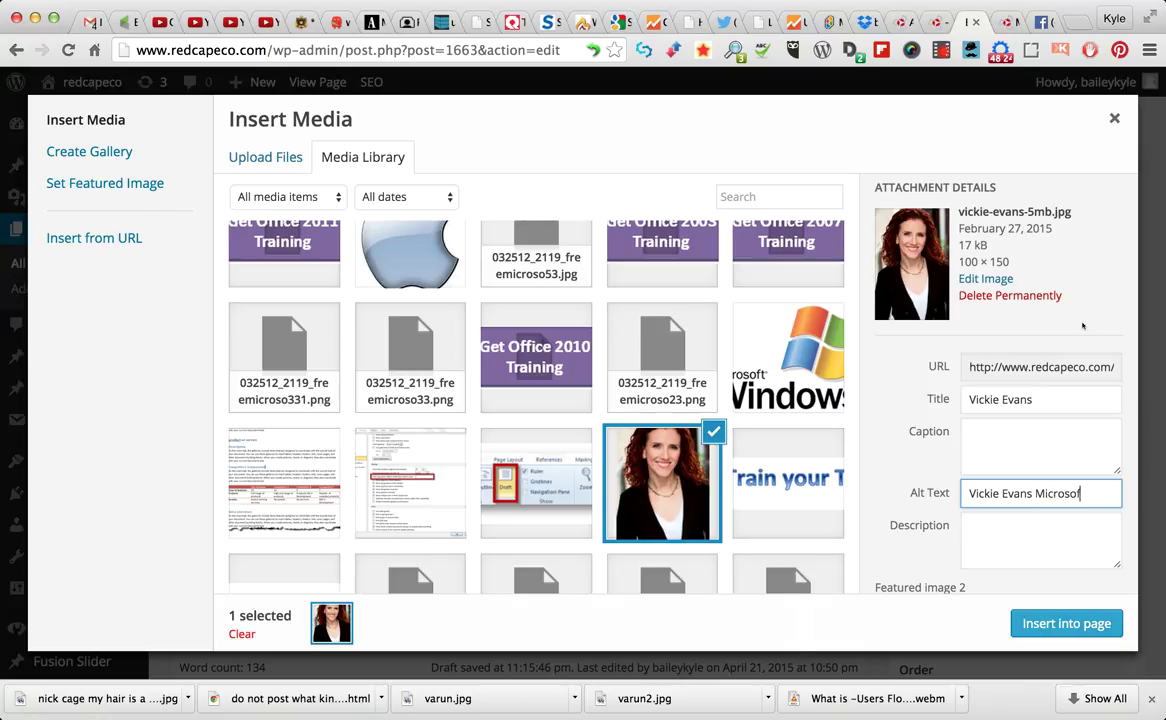
text(t Office)
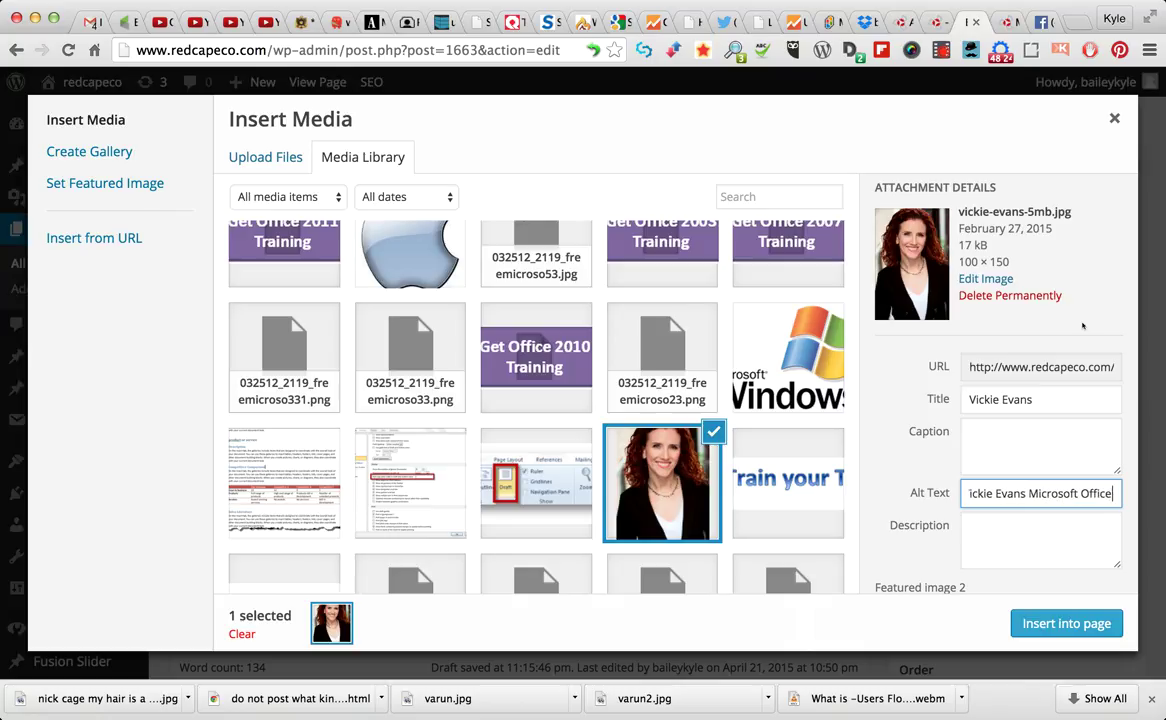
text( Trainer,)
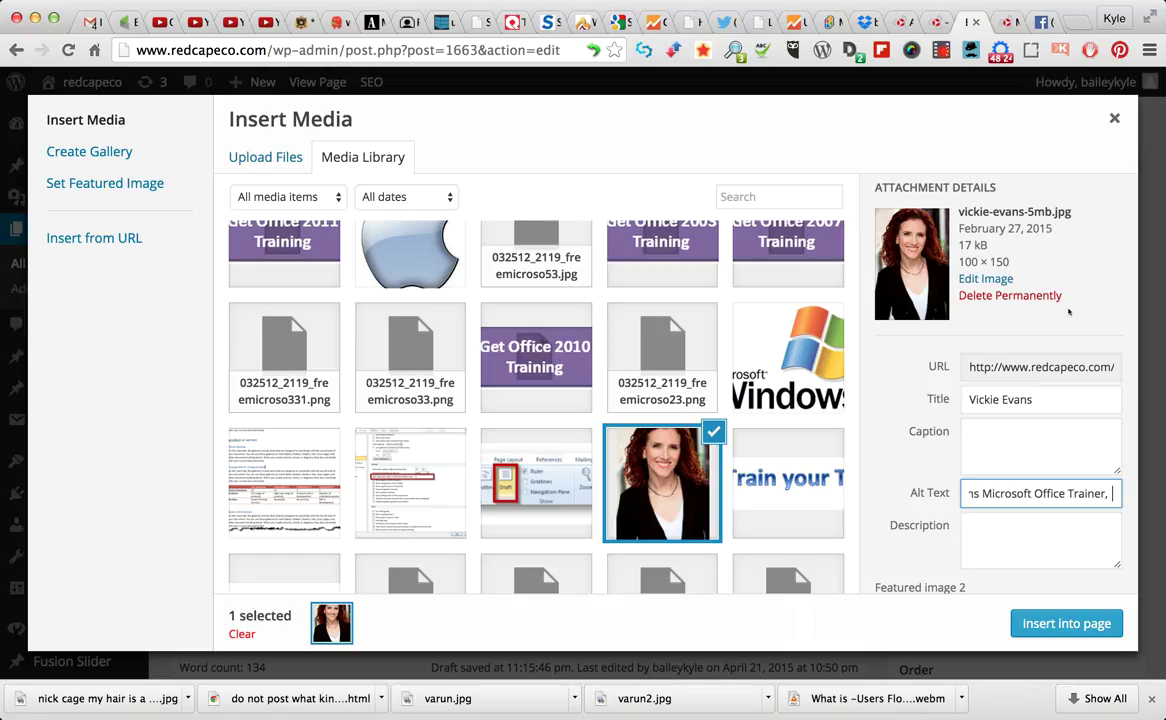
text(On)
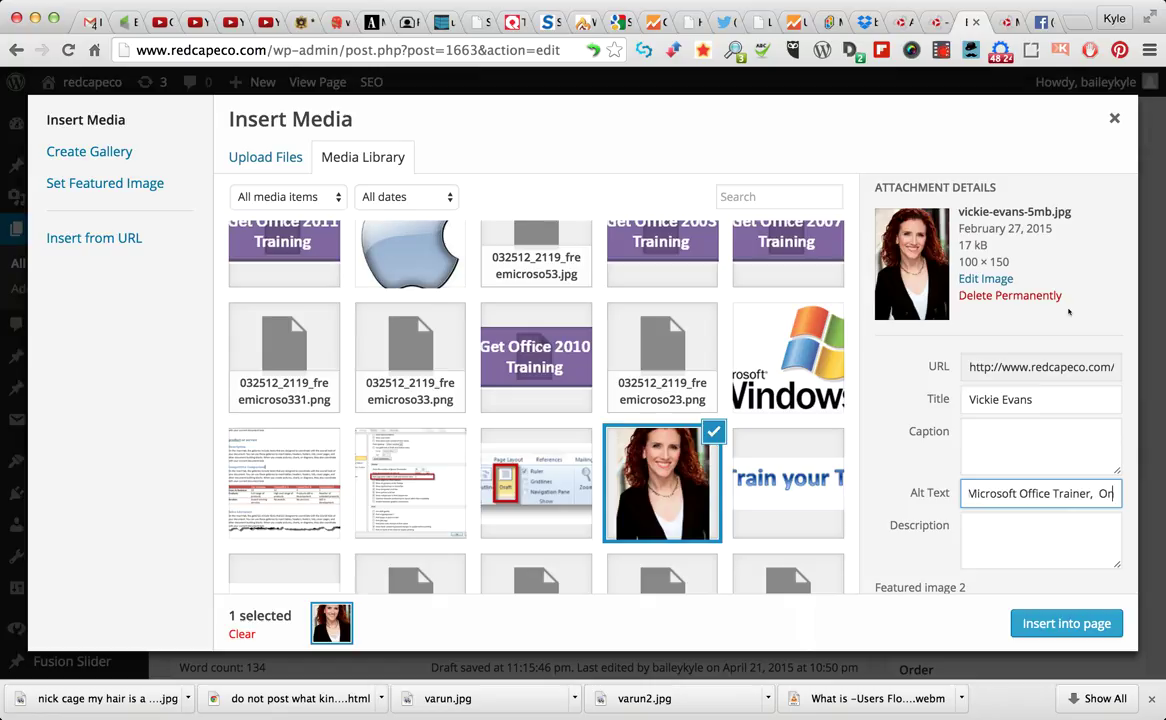
text(e N)
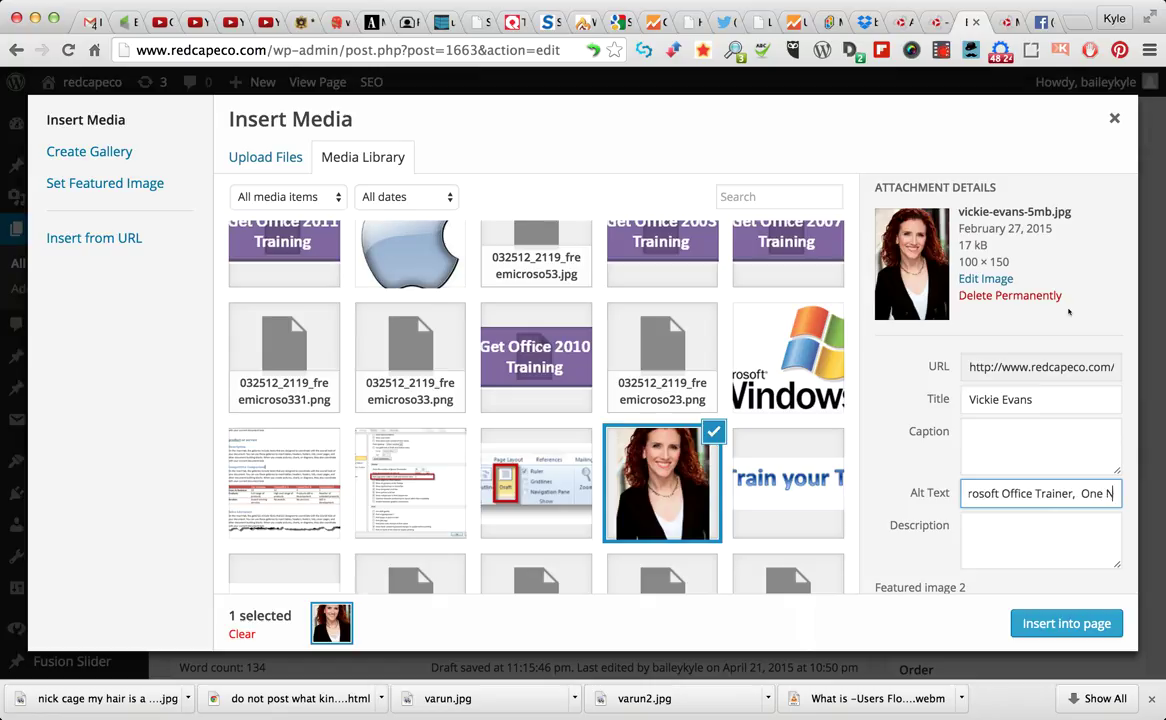
text(ote Webinar)
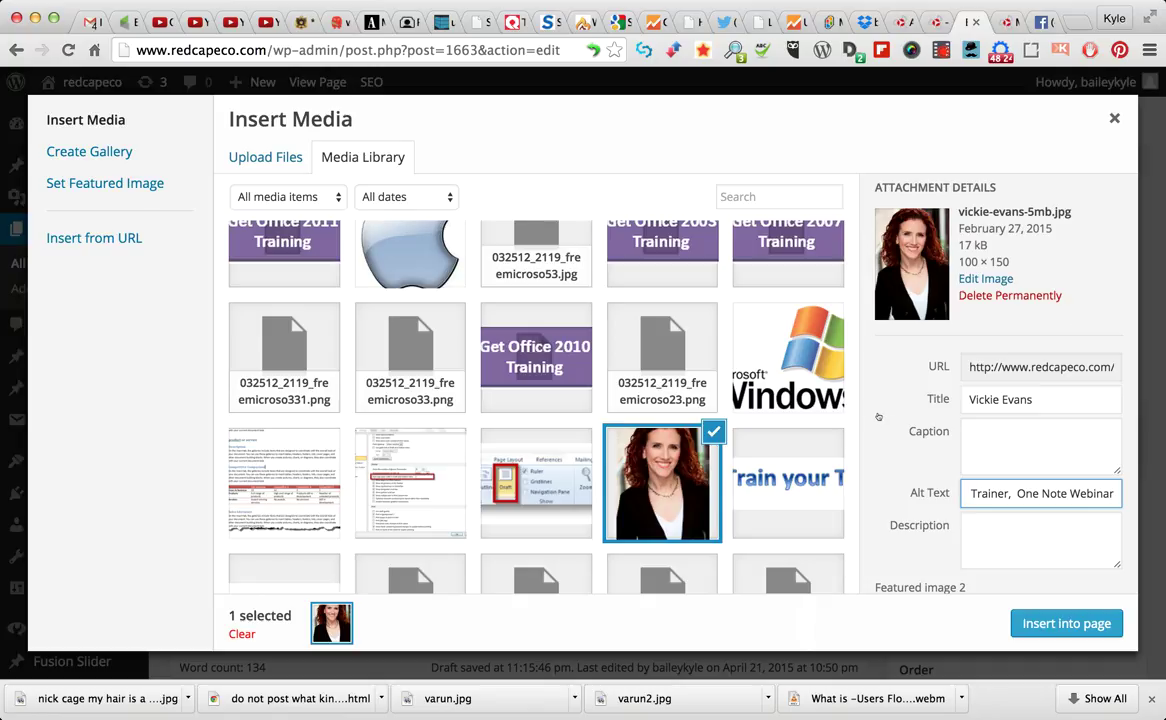
Set the photo's alignment to Right and insert it into the page
scroll(880, 414, down, 5)
scroll(880, 414, down, 4)
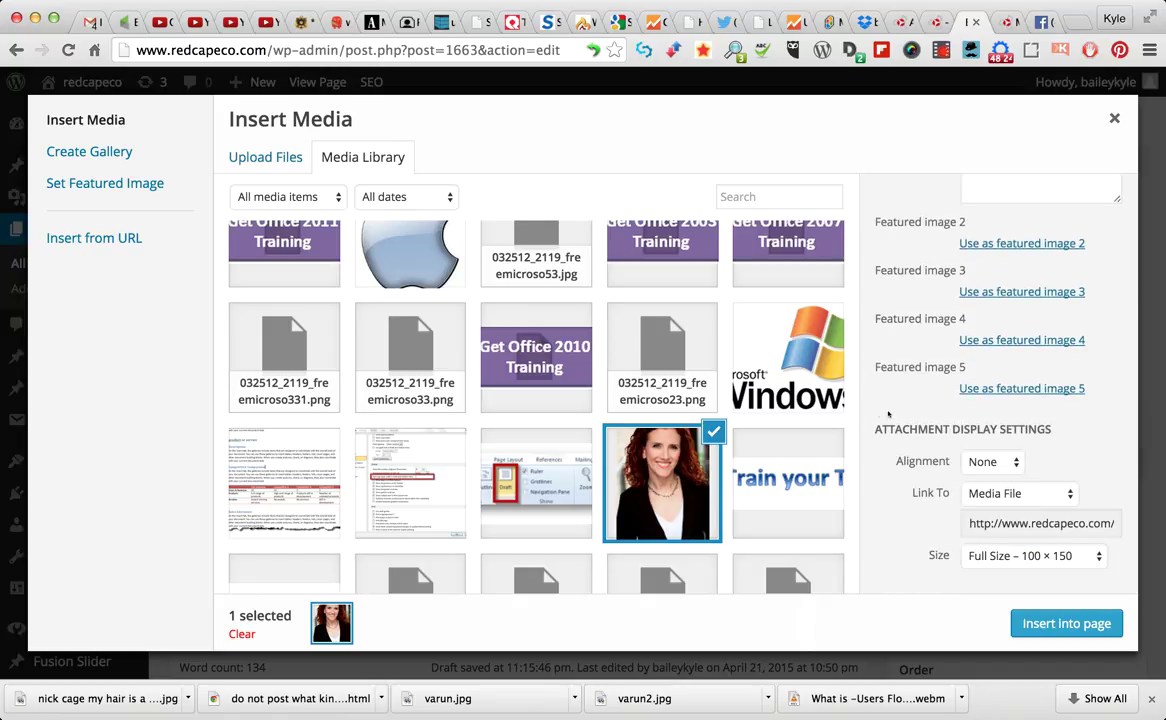
click(990, 461)
key(r)
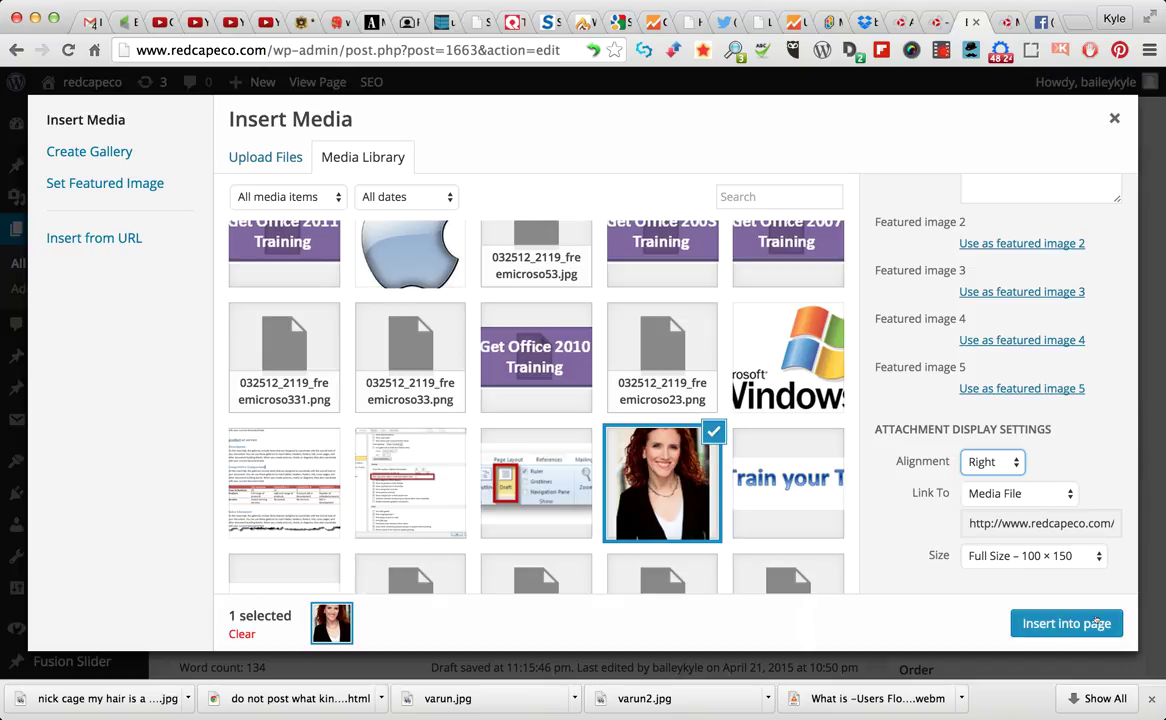
click(1092, 624)
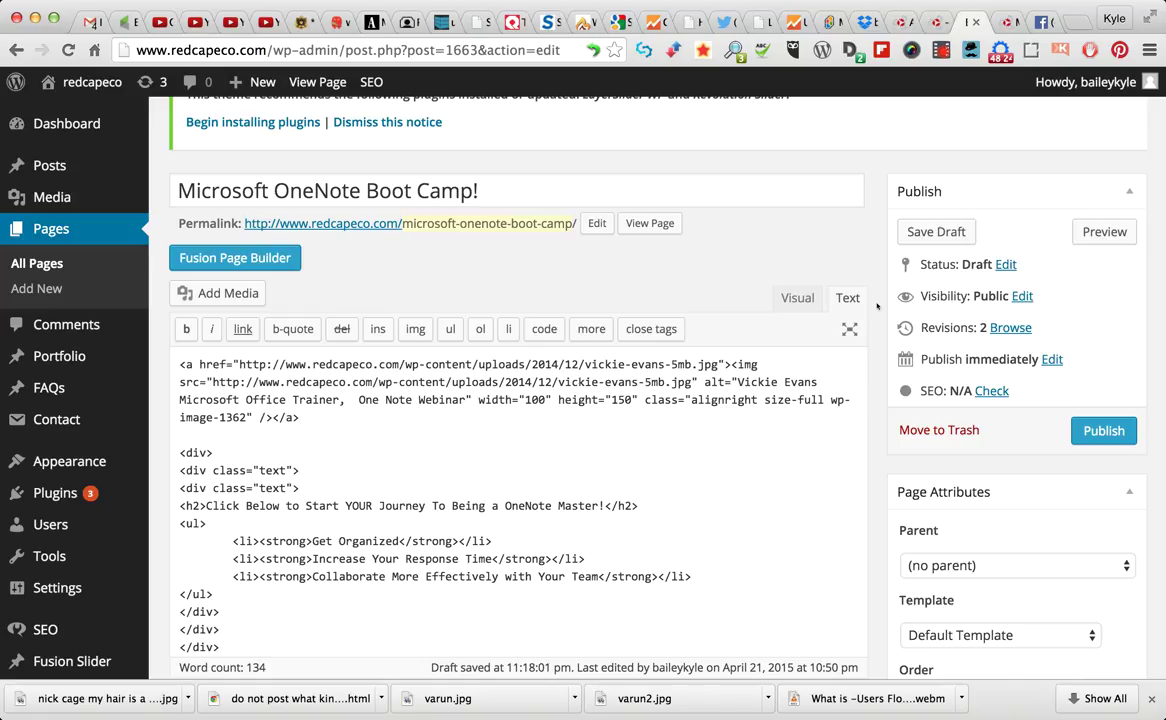
In the Visual view, drag the trainer photo's corner to enlarge it, then preview the page
click(785, 298)
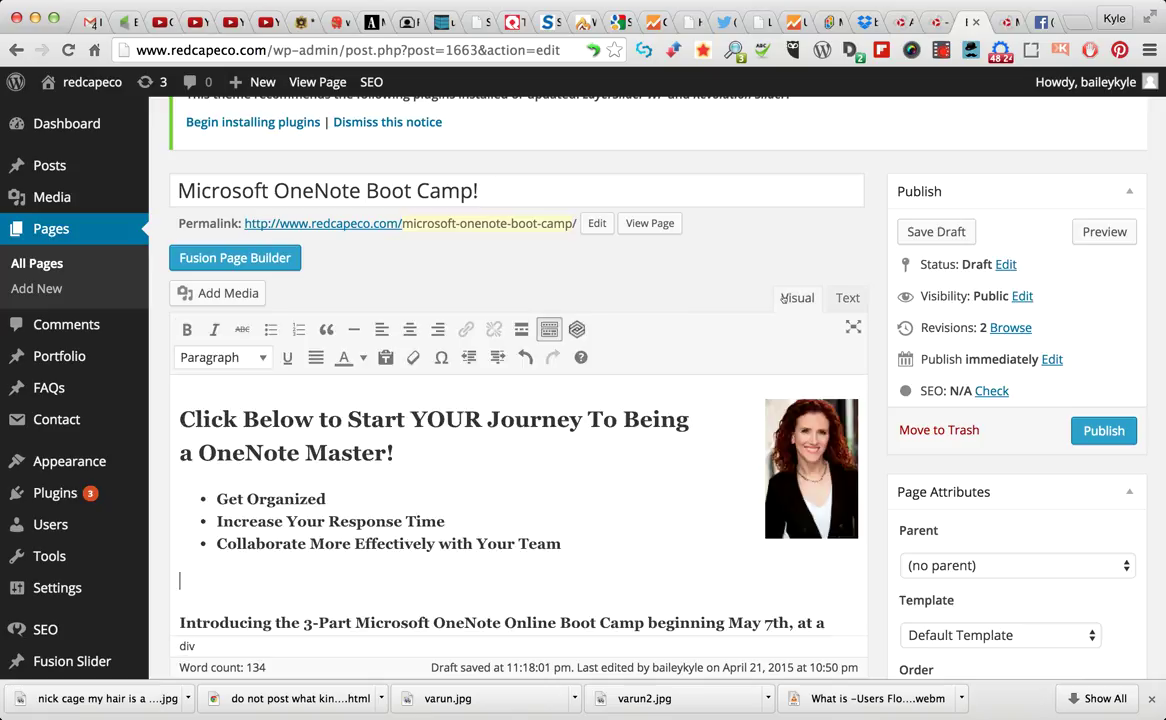
click(810, 481)
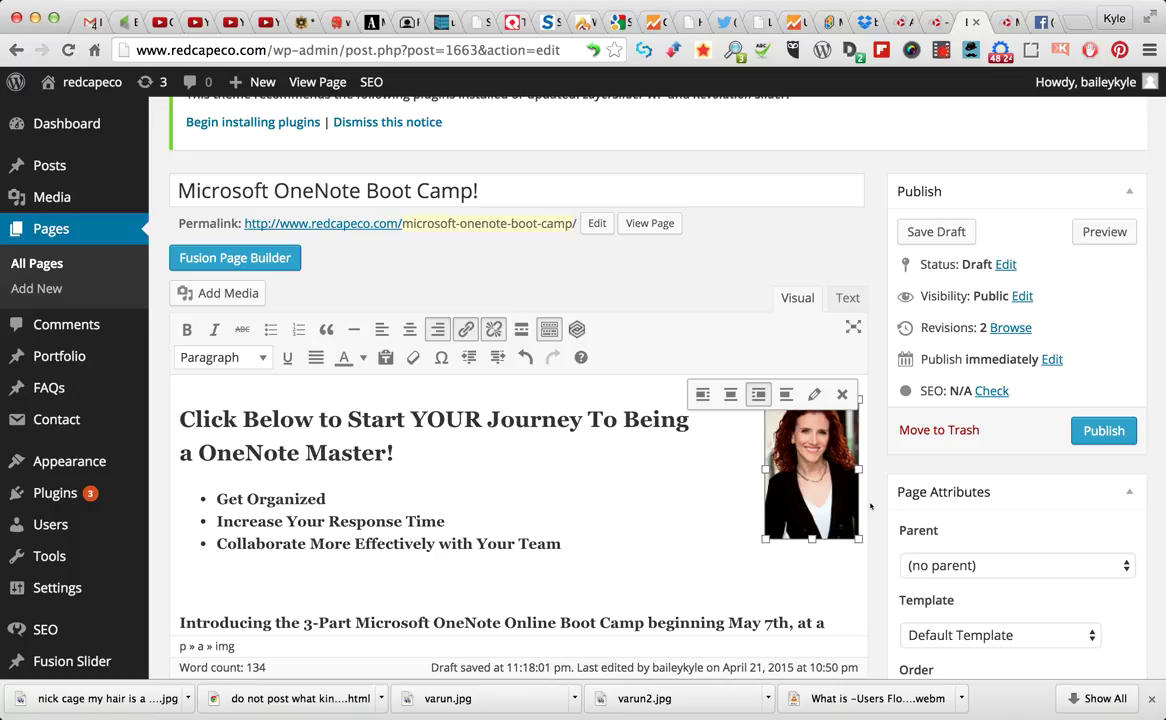
drag(765, 539, 718, 609)
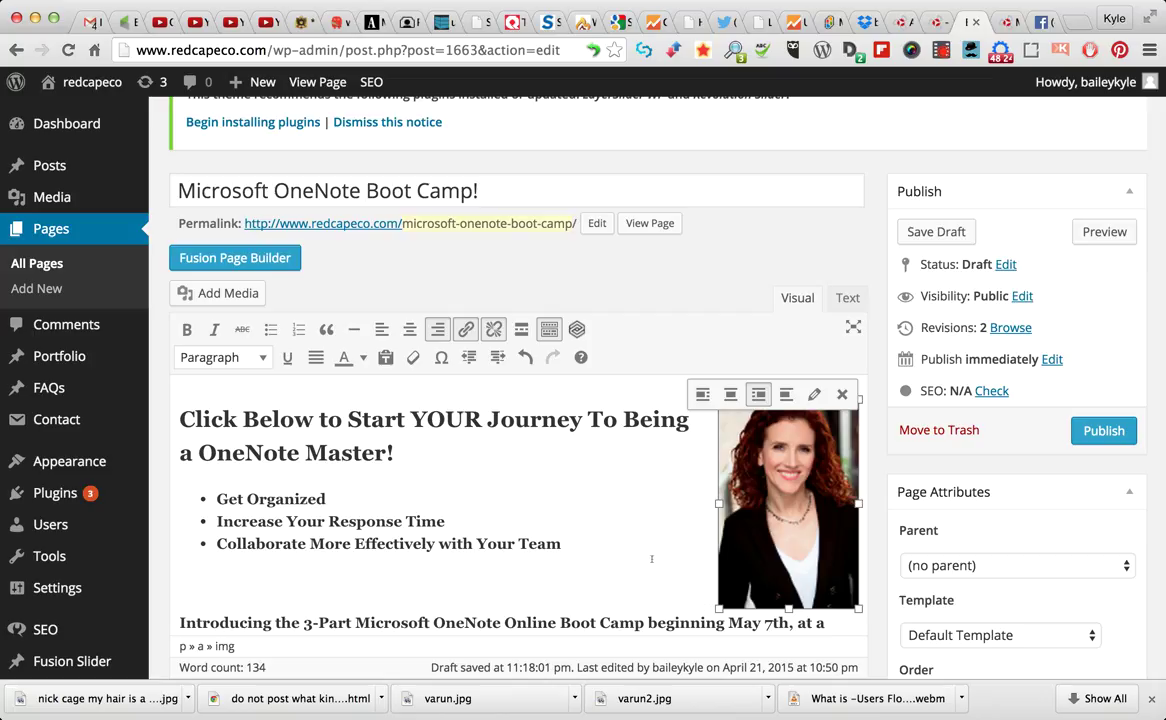
click(879, 448)
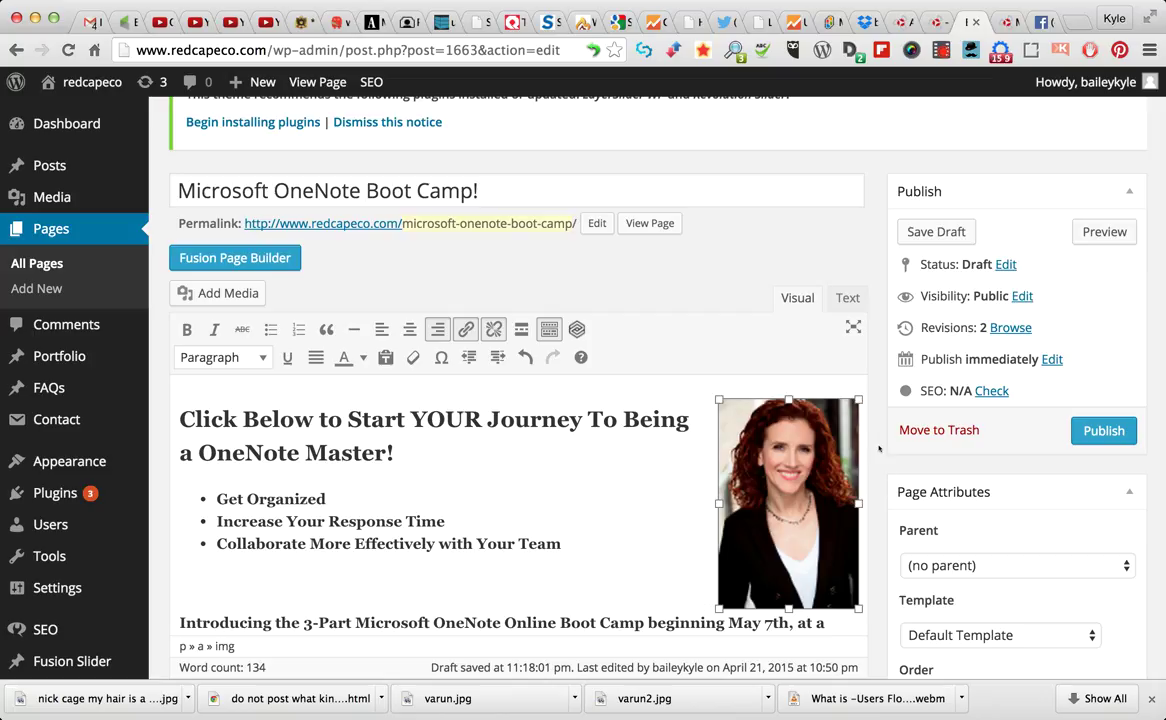
click(1106, 232)
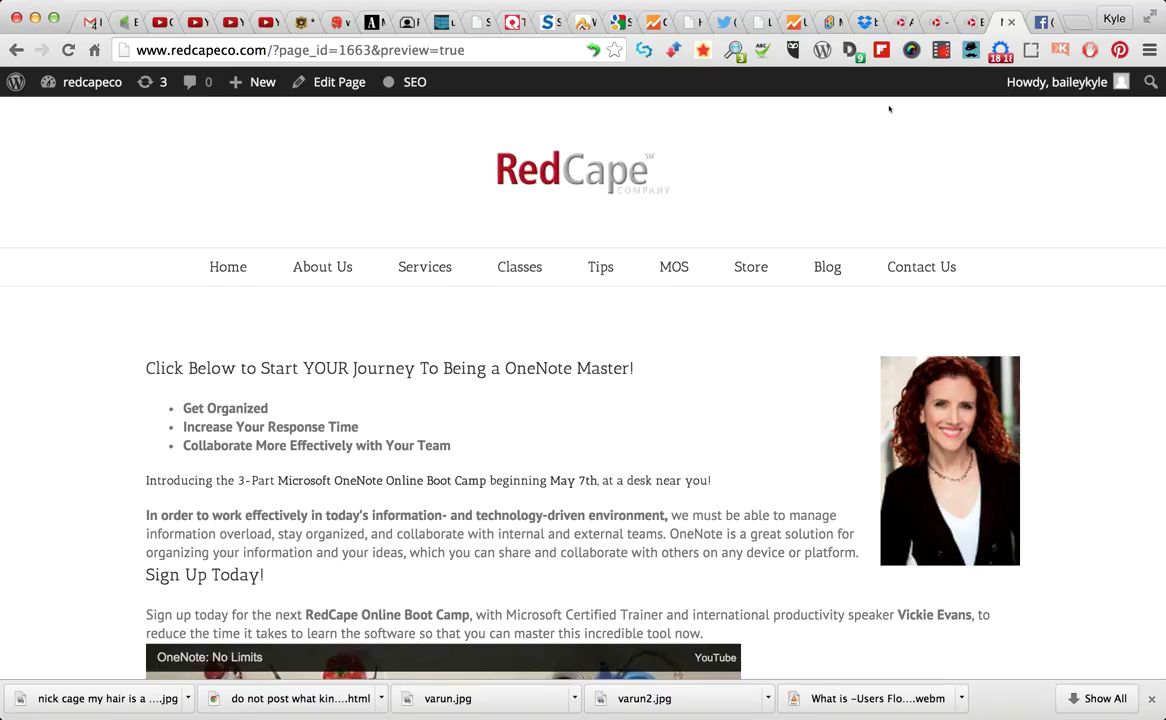
Back in the editor, select the 'Sign Up Today!' heading text
click(950, 28)
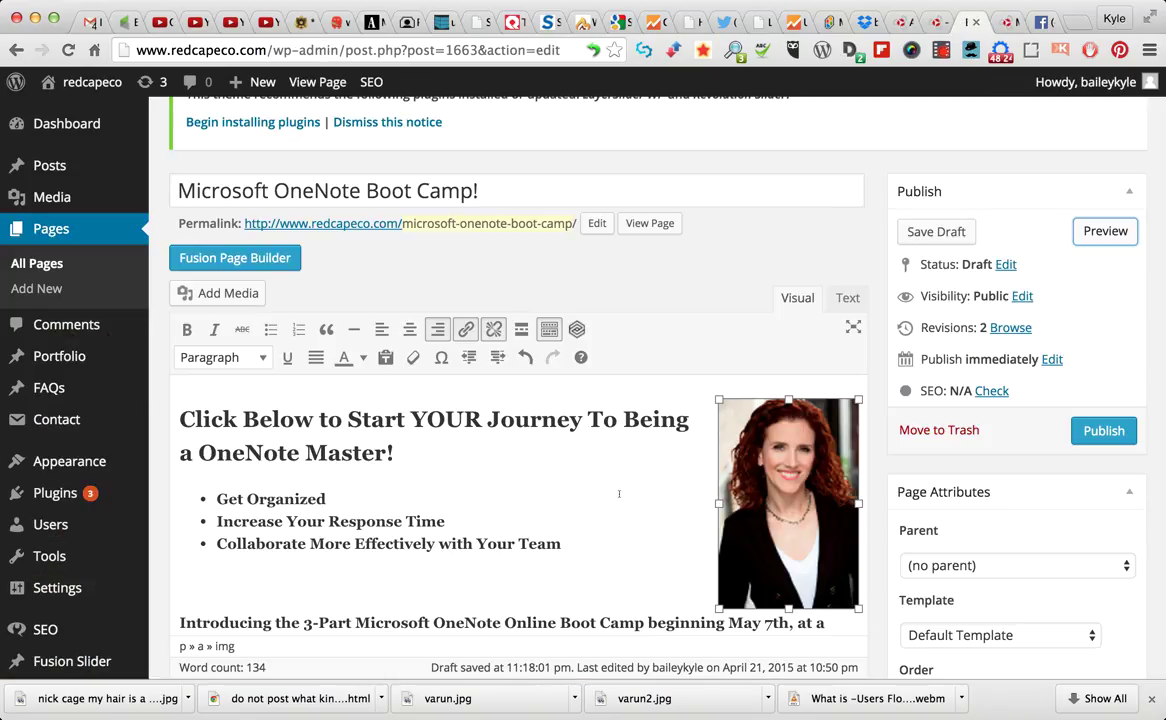
scroll(635, 512, down, 12)
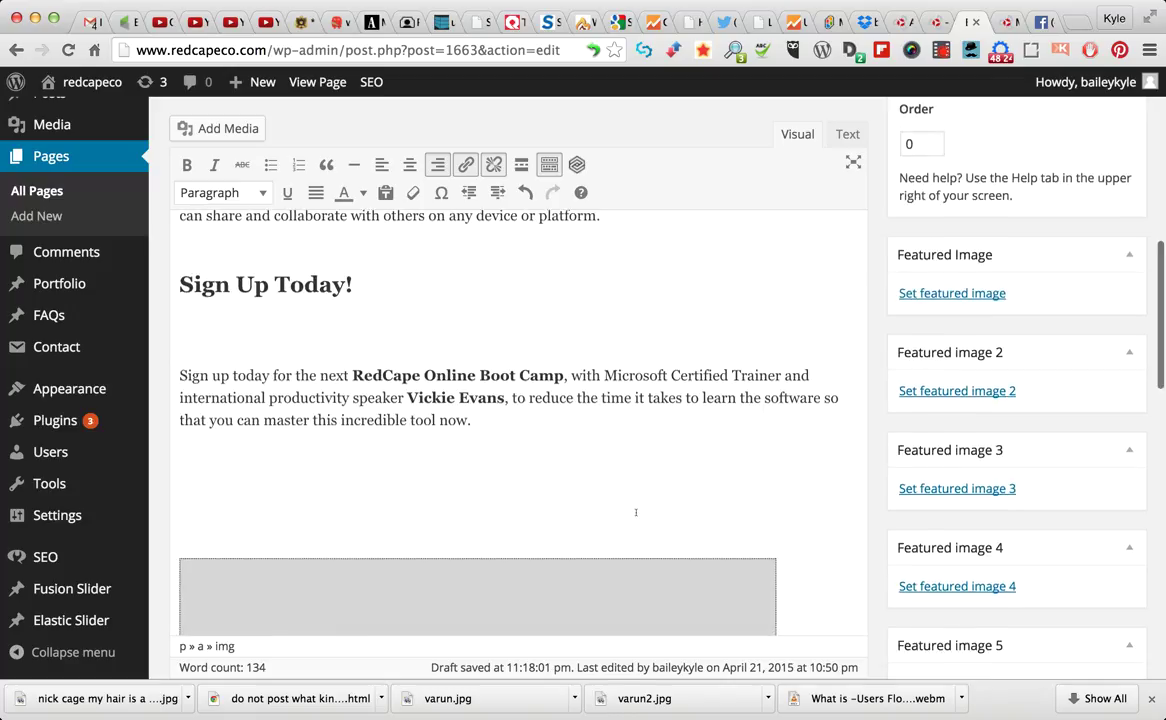
scroll(275, 476, up, 3)
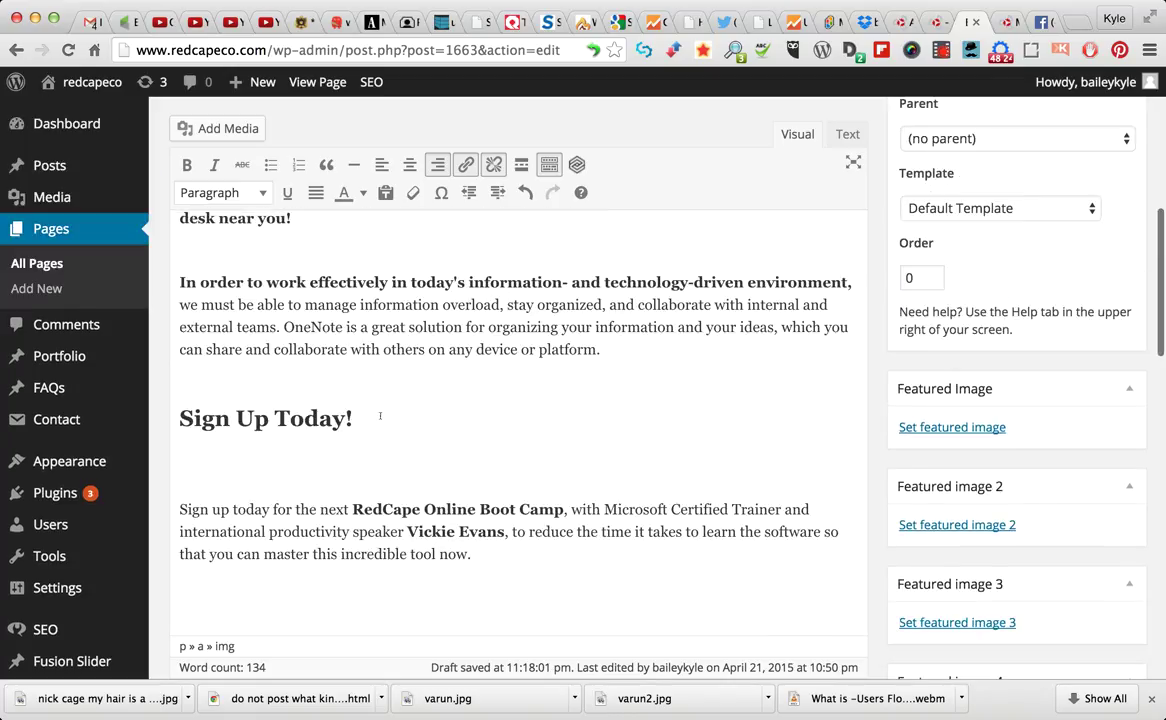
shift+click(198, 395)
shift+click(186, 420)
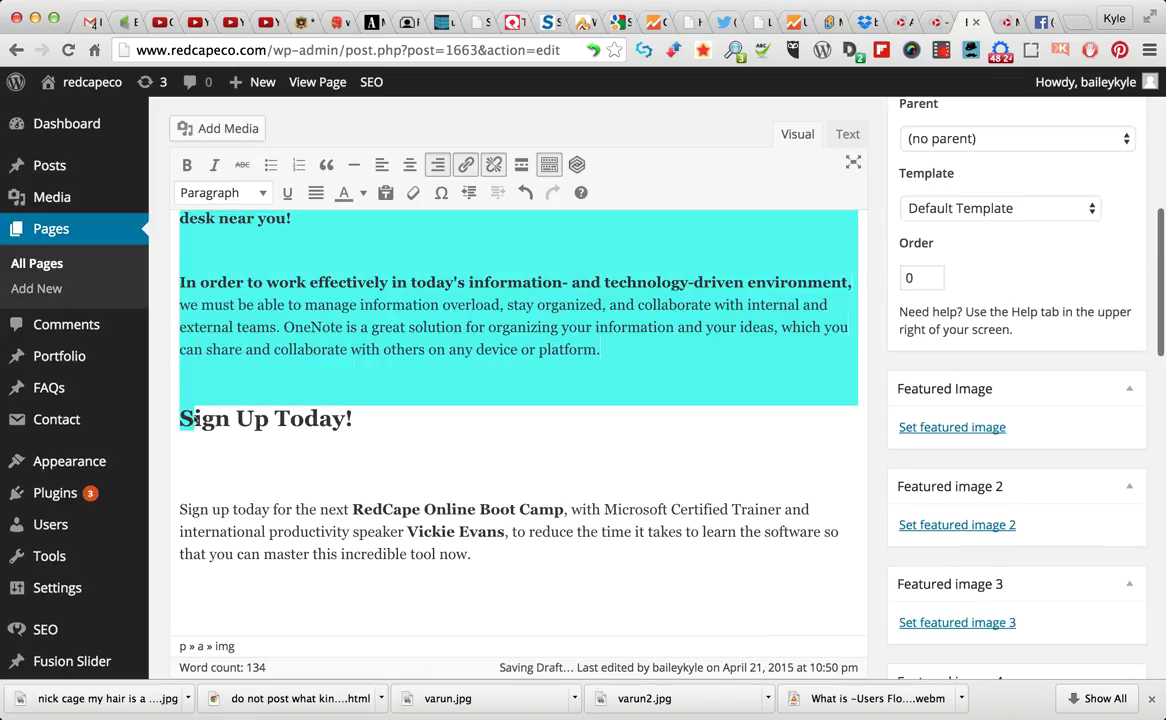
drag(350, 421, 177, 420)
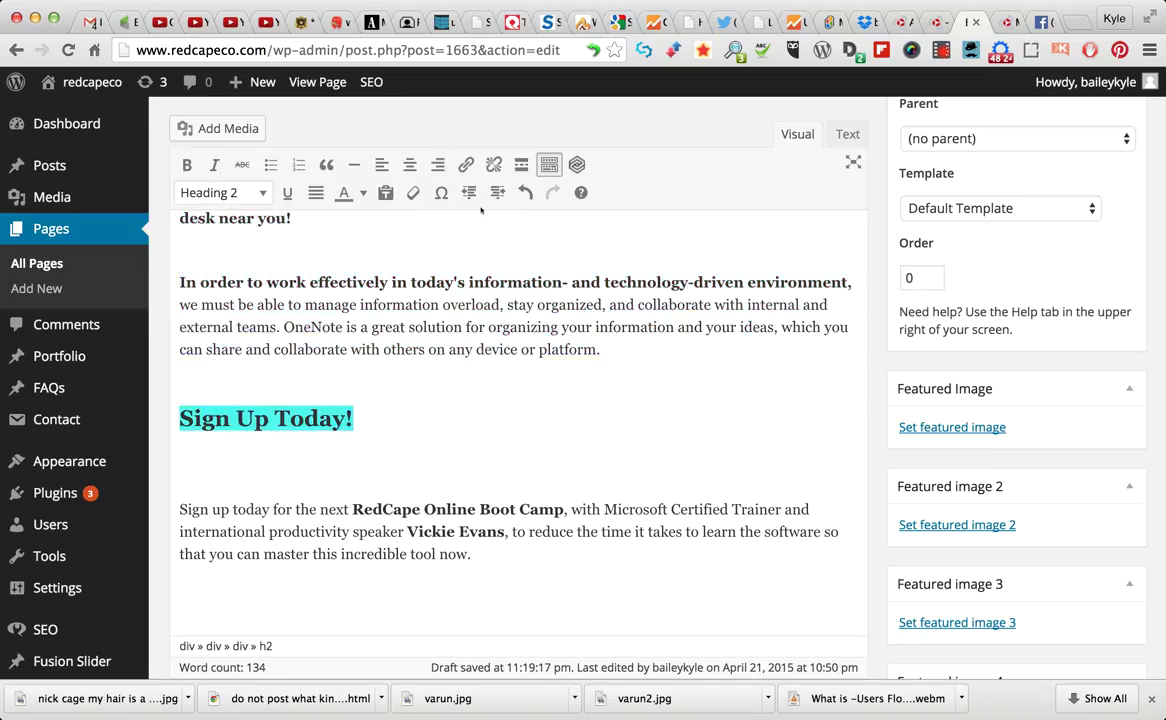
Link the heading to the copied Infusionsoft form URL, titled 'One Note Boot Camp Sign Up!', opening in a new tab
click(465, 165)
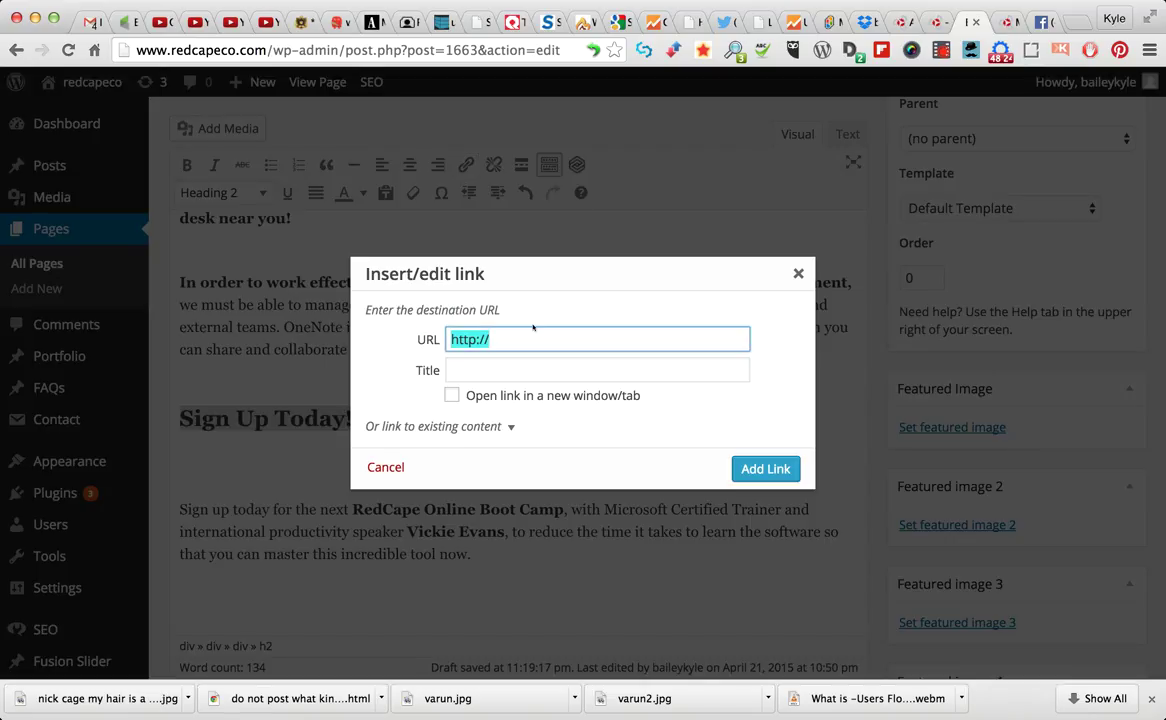
key(super+2)
key(super+l)
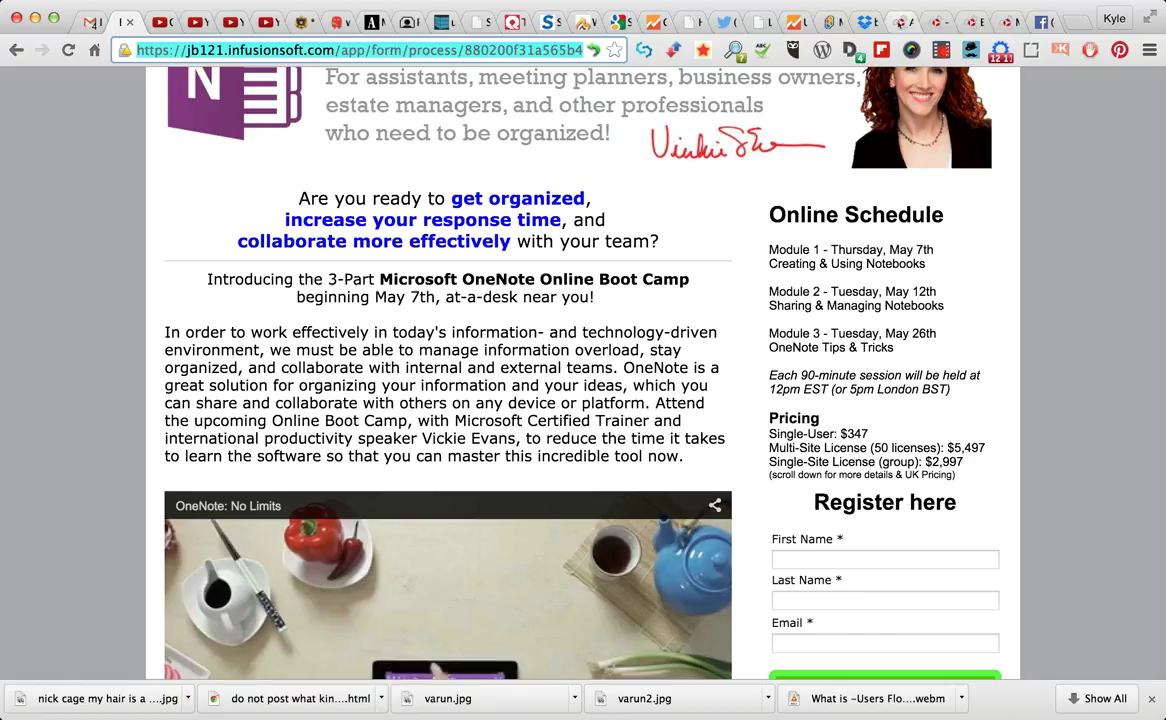
click(973, 22)
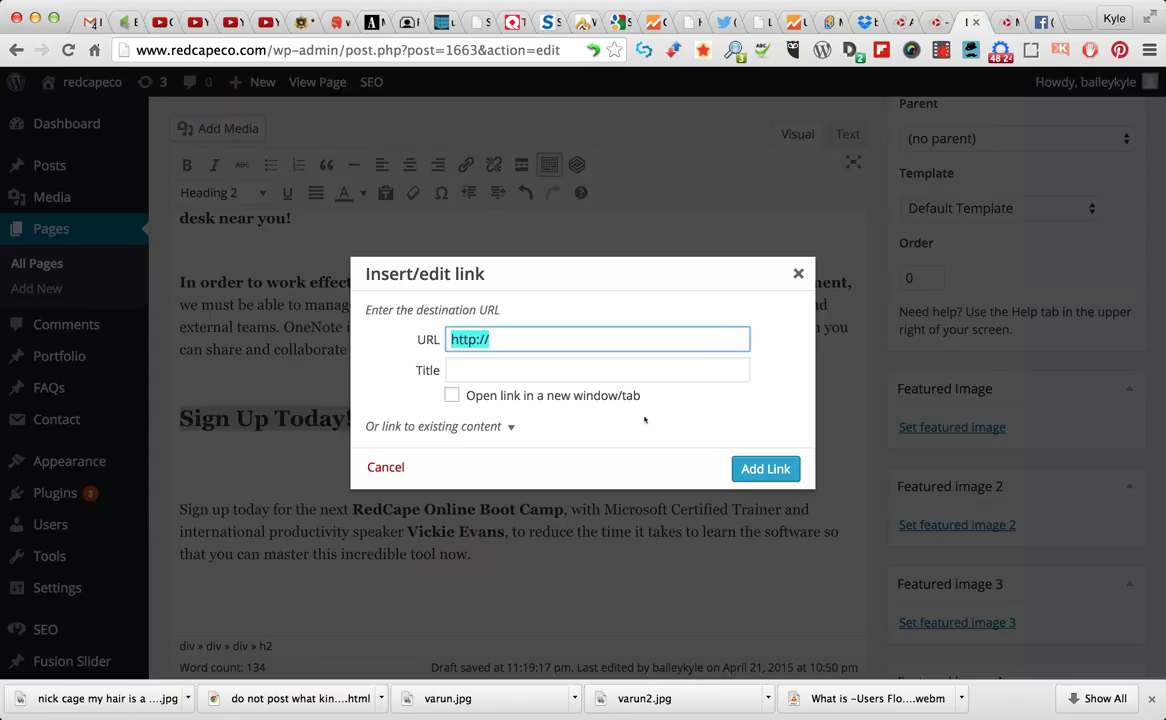
key(super+v)
key(Tab)
text(One N)
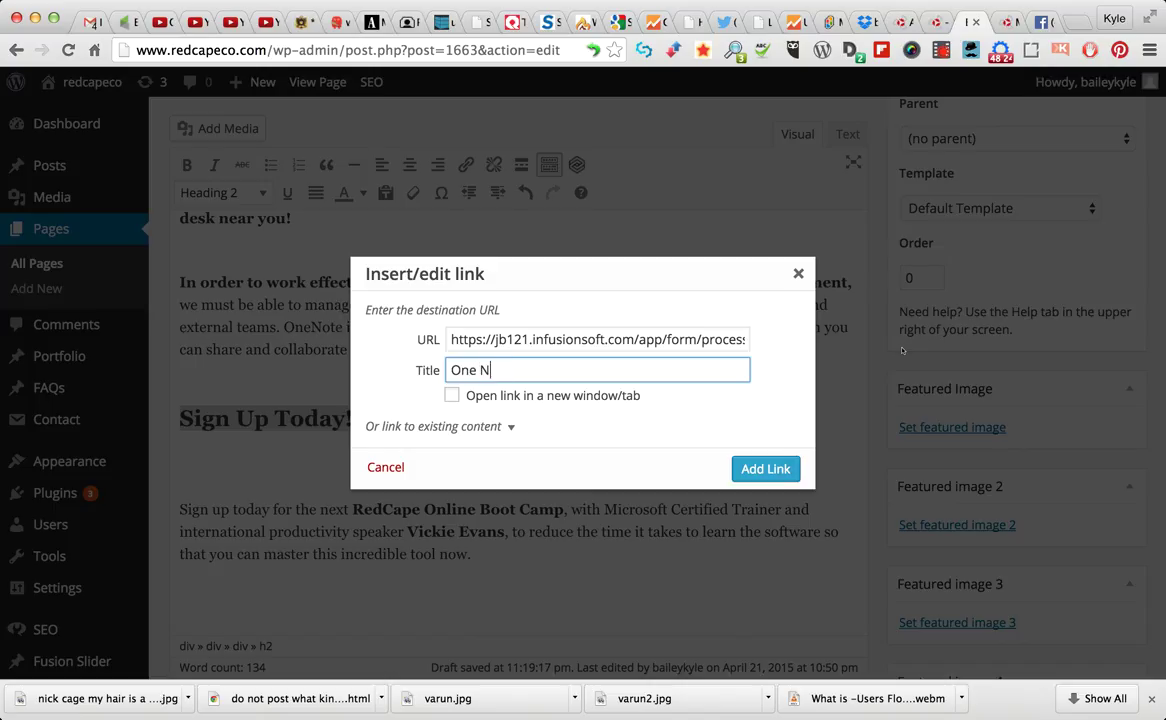
text(ote Boot Camp Sign Up!)
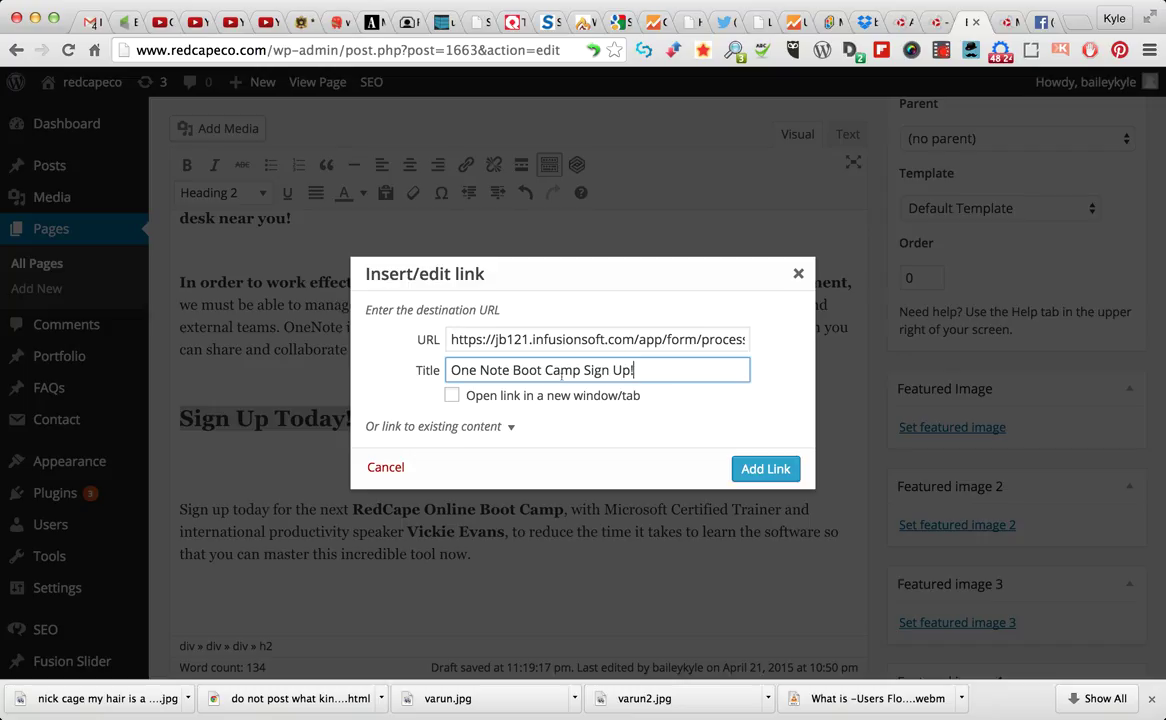
click(452, 396)
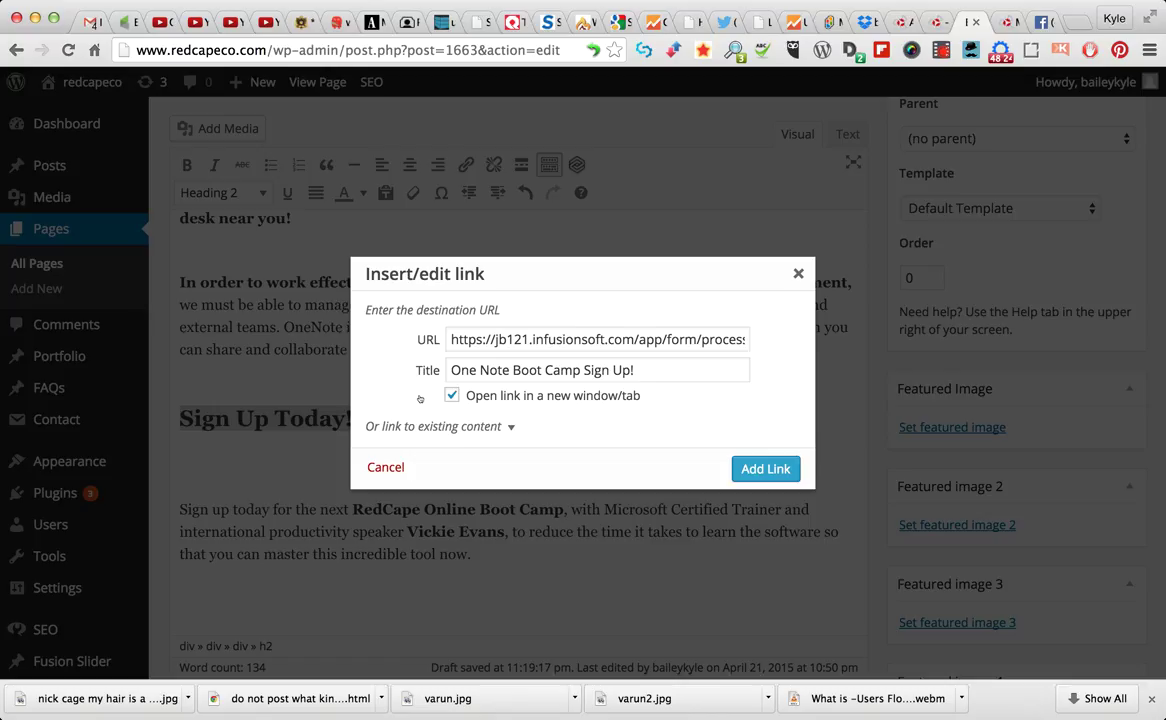
click(757, 468)
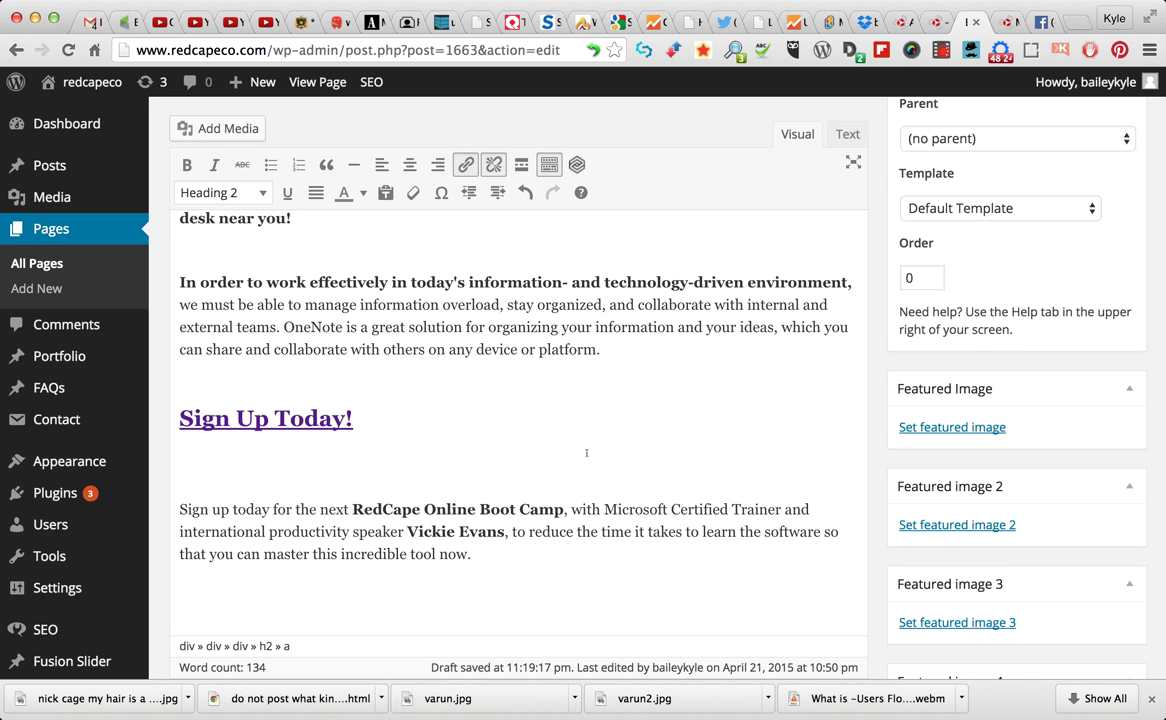
Select the whole 'Introducing…' line, then switch to the page preview tab
scroll(558, 459, down, 2)
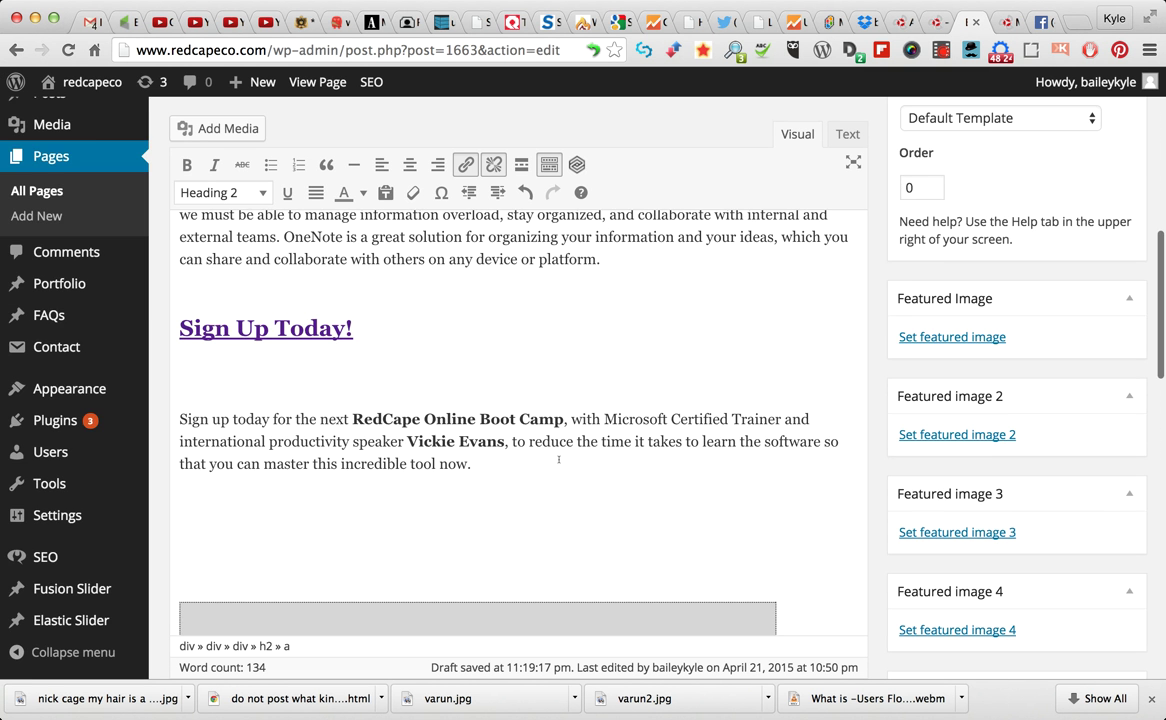
scroll(558, 459, up, 8)
scroll(558, 459, down, 4)
click(553, 426)
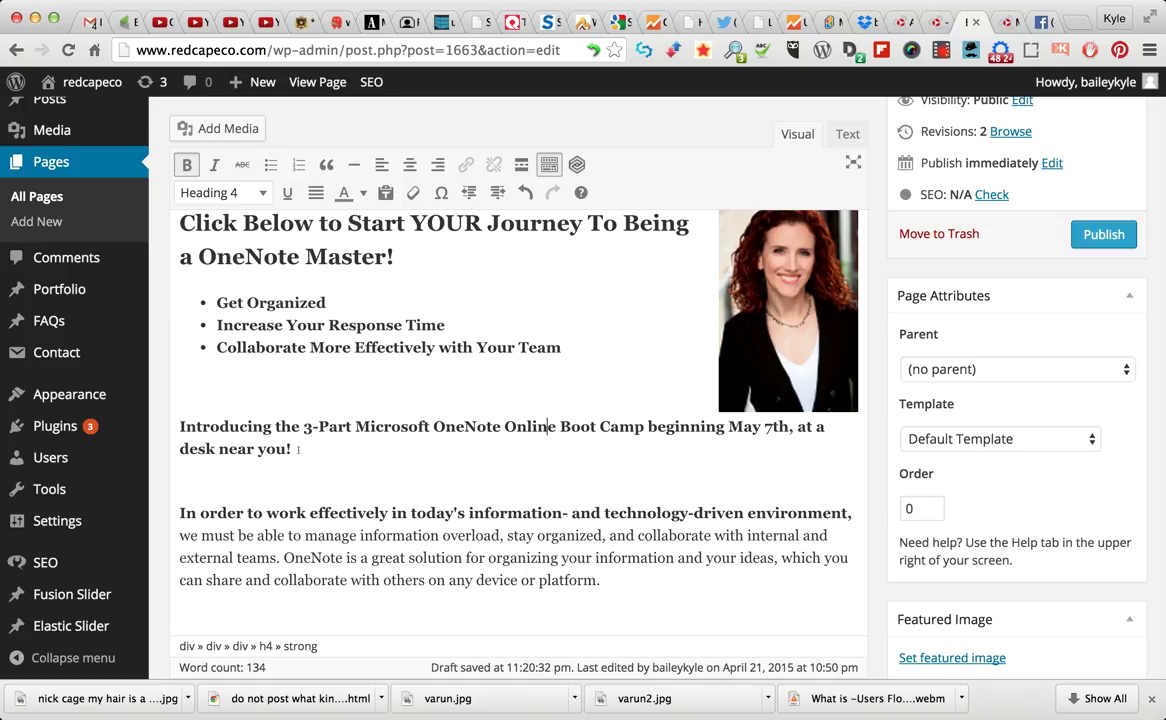
drag(298, 443, 181, 418)
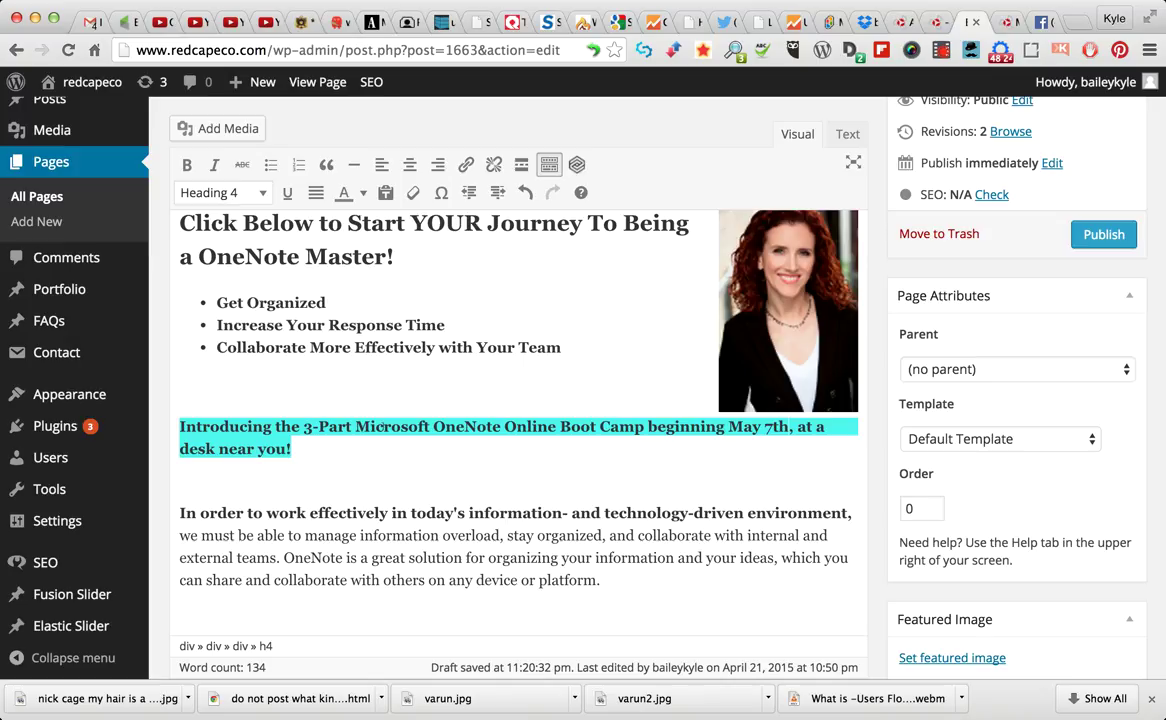
click(1001, 25)
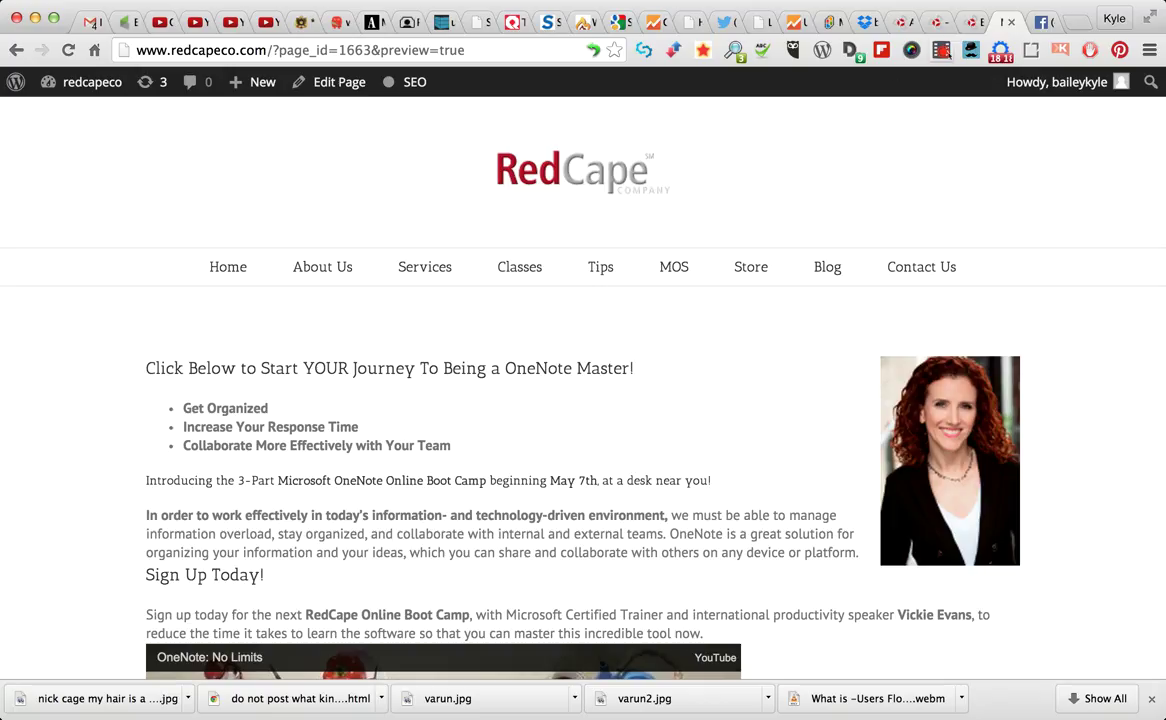
Make the entire 'Introducing…' line bold in the editor
click(972, 22)
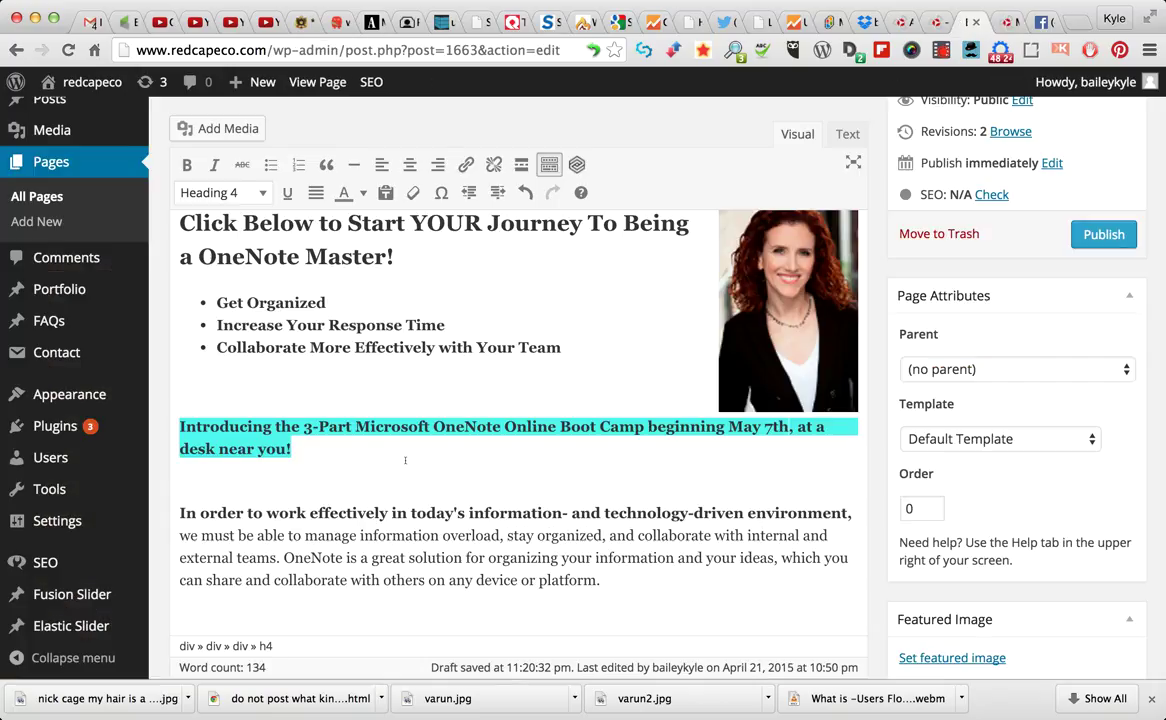
click(186, 166)
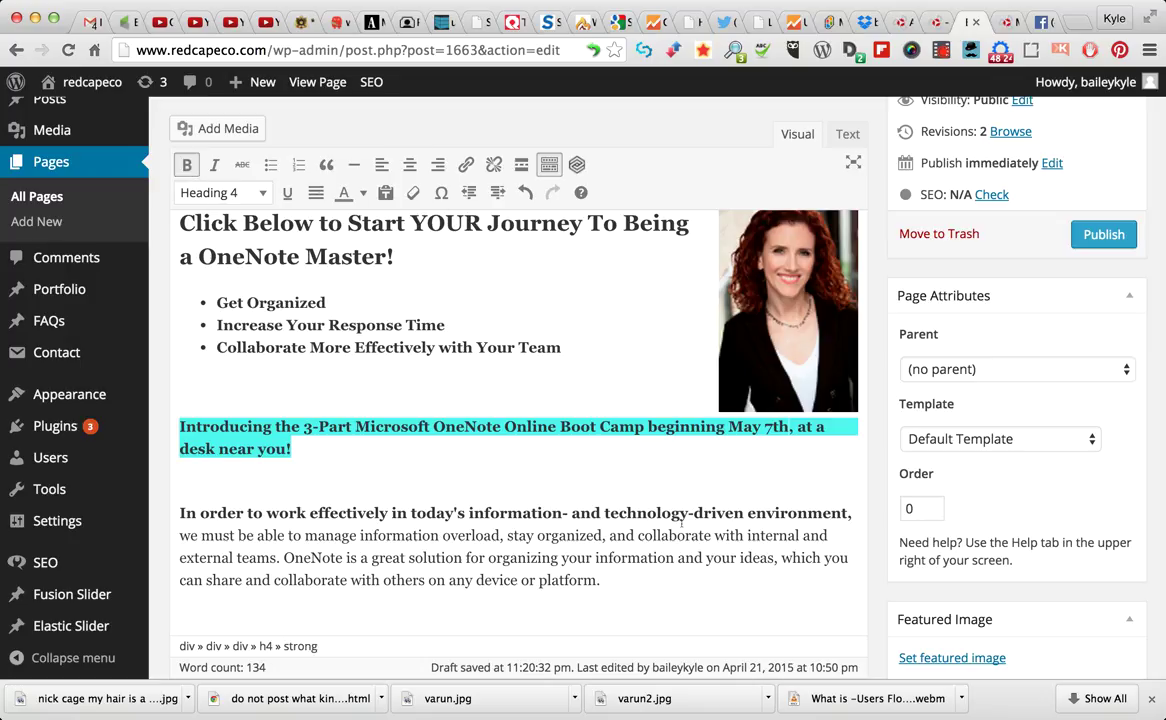
scroll(1041, 319, up, 3)
Check the bold line in a refreshed preview, then close it and return to the editor
click(1104, 163)
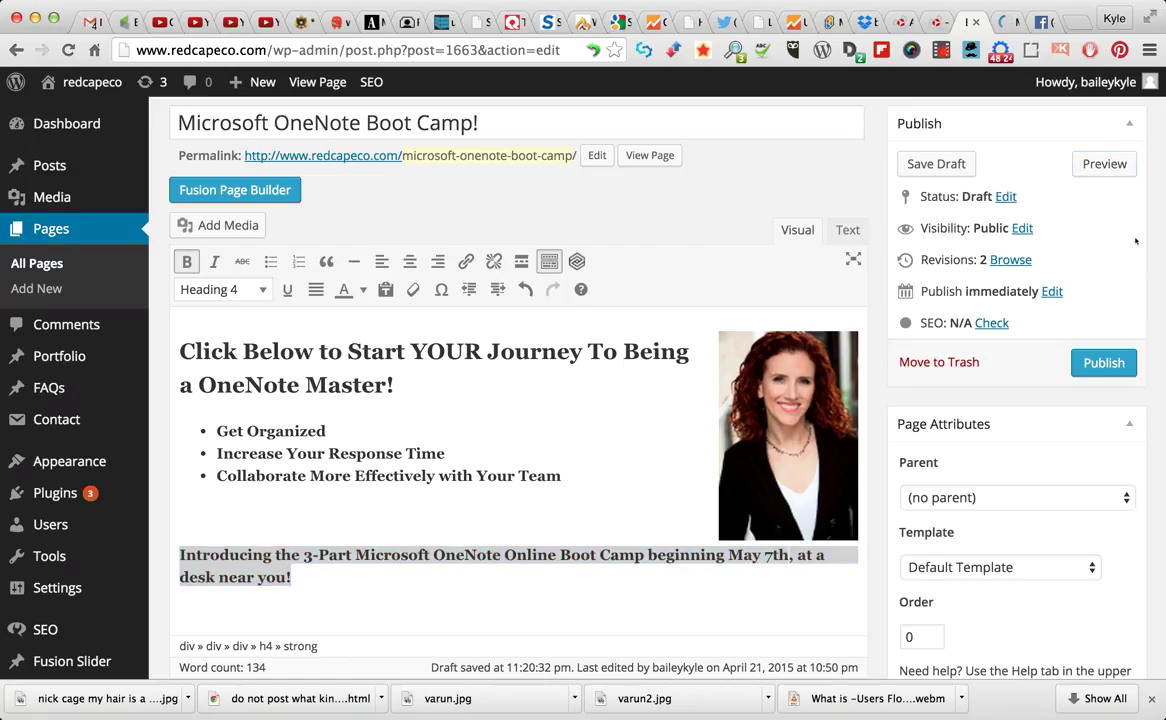
click(1000, 22)
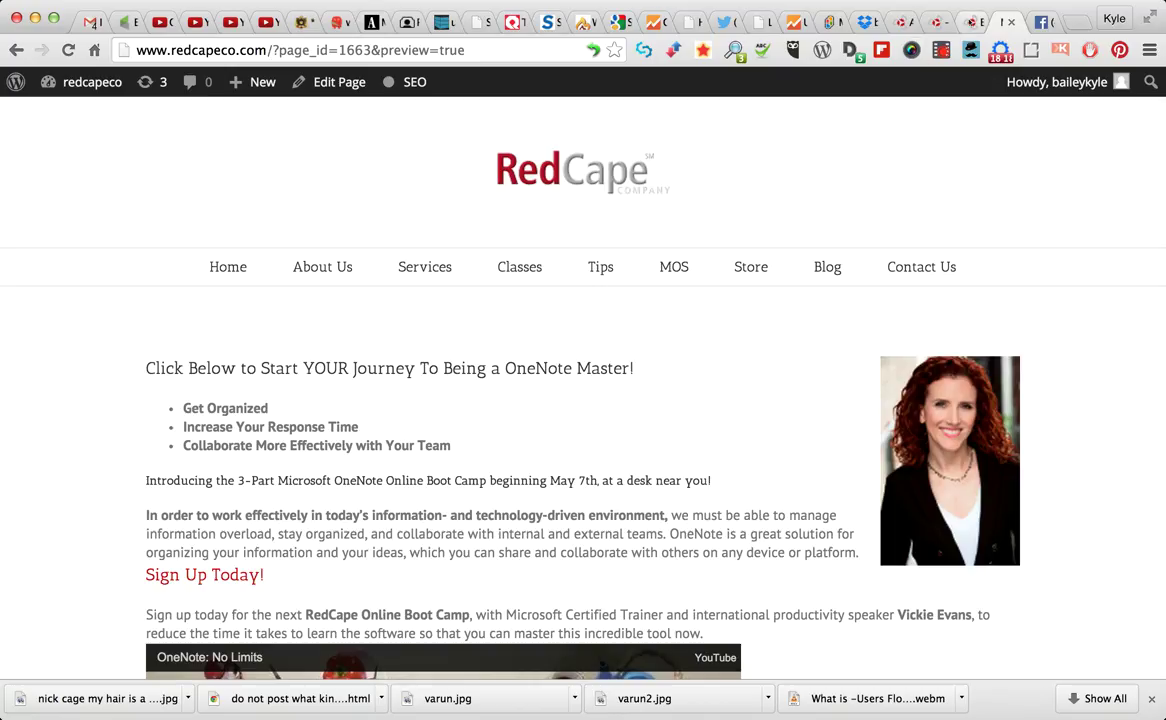
key(super+w)
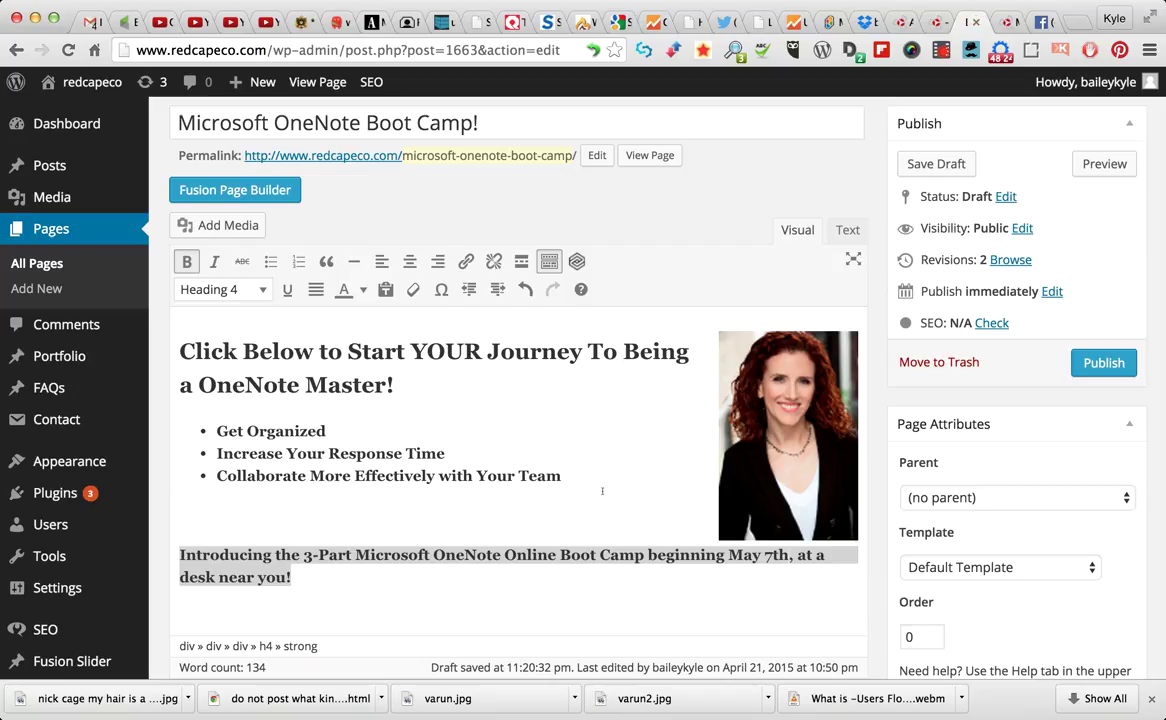
scroll(497, 516, up, 2)
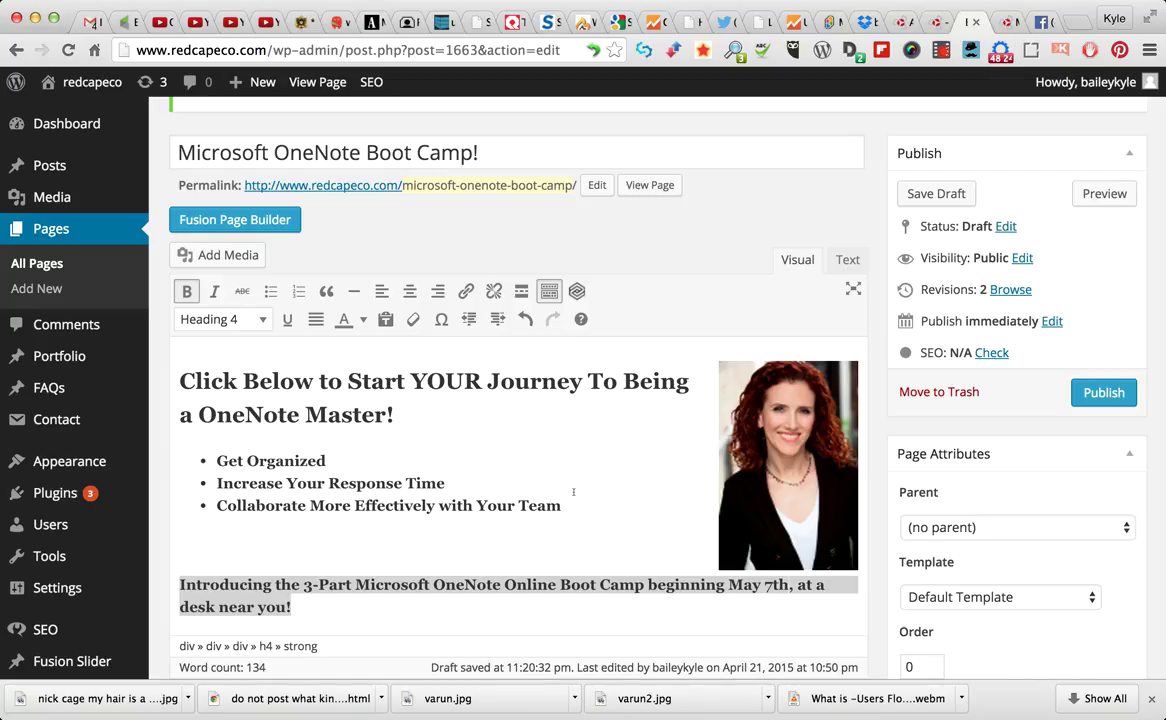
scroll(573, 491, down, 10)
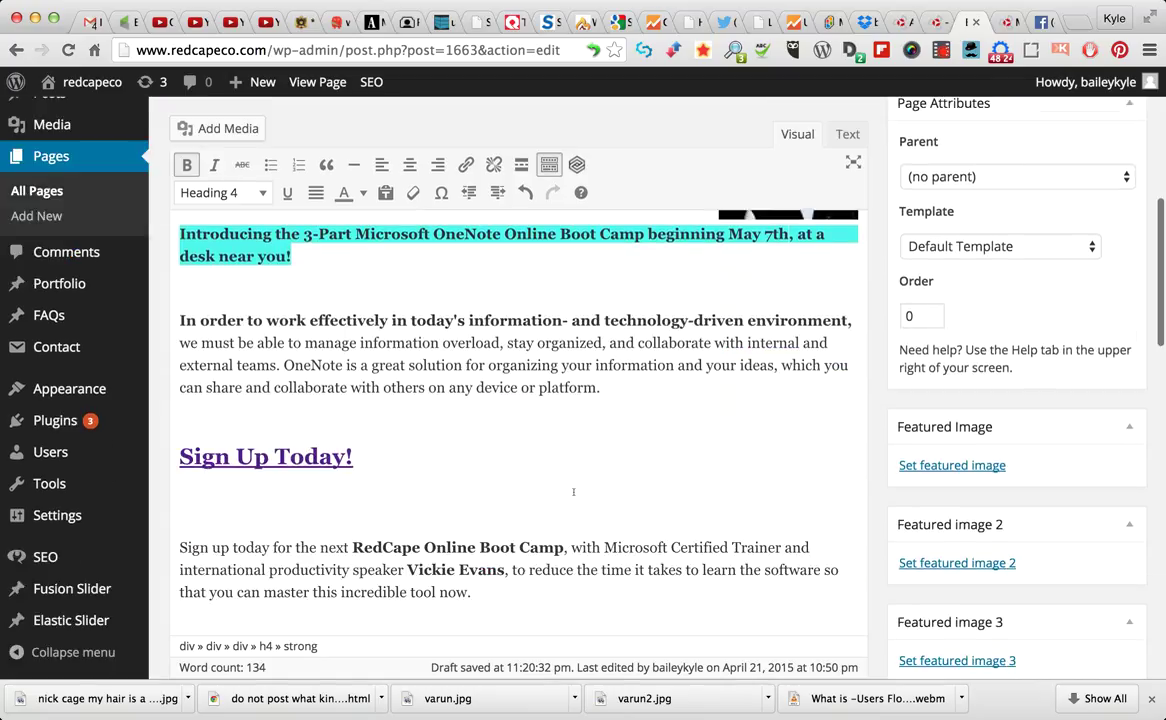
scroll(573, 491, down, 3)
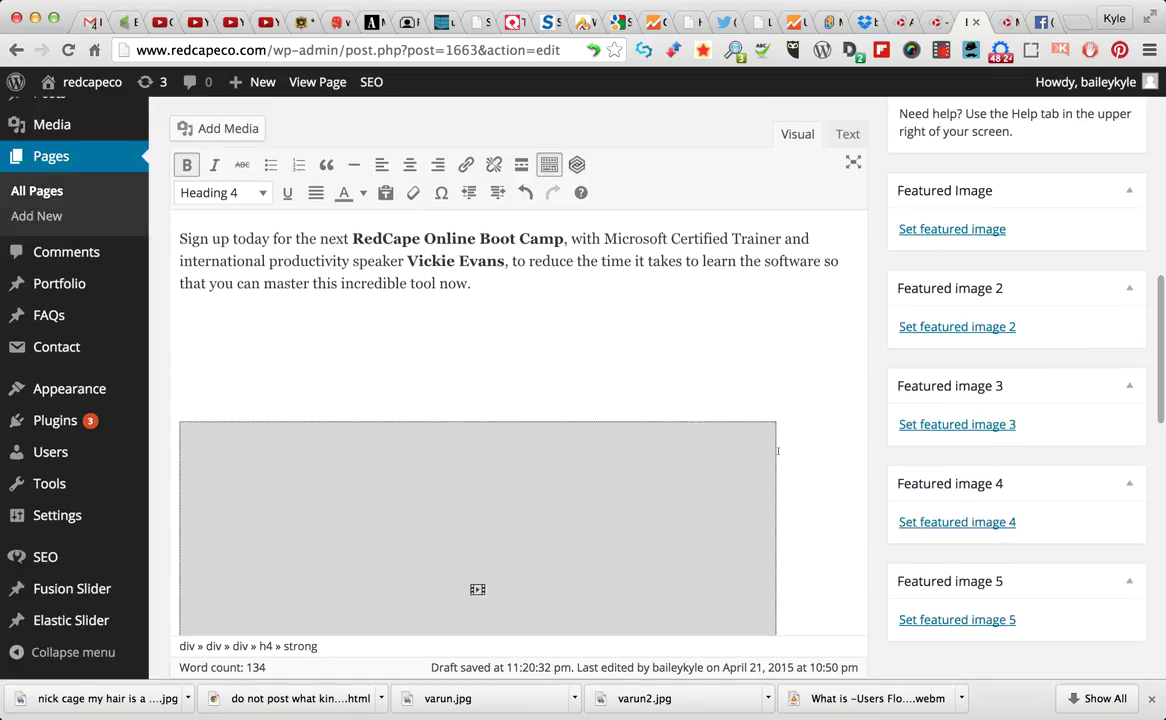
scroll(843, 413, up, 15)
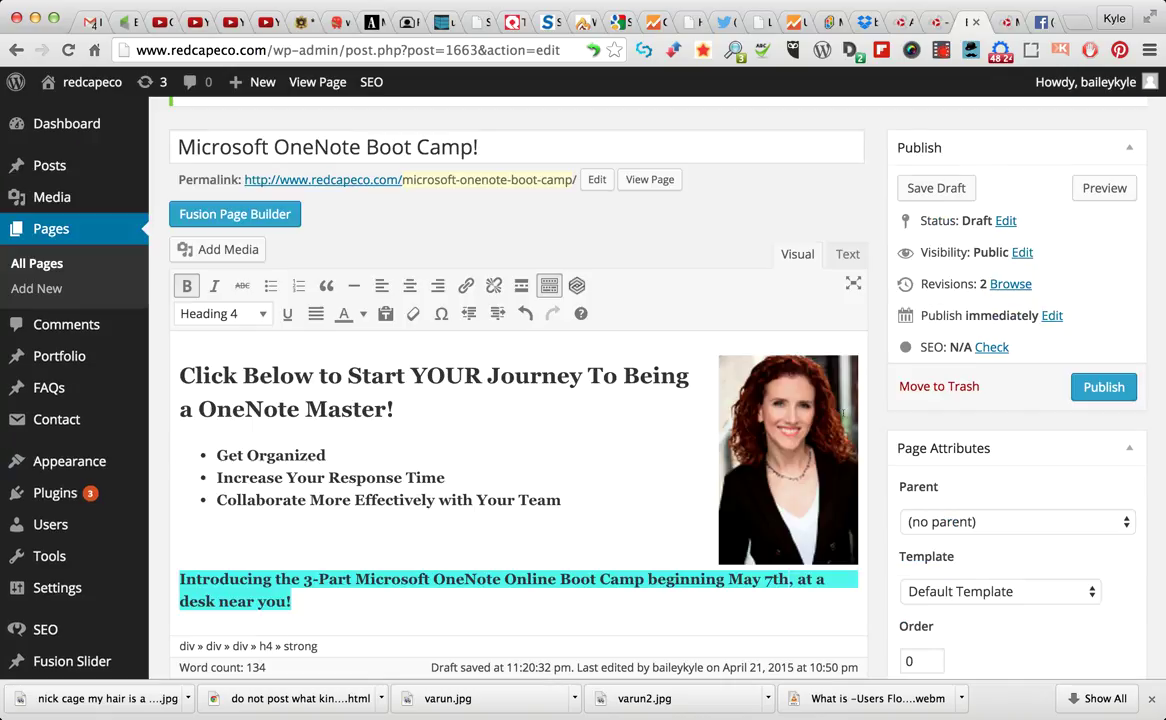